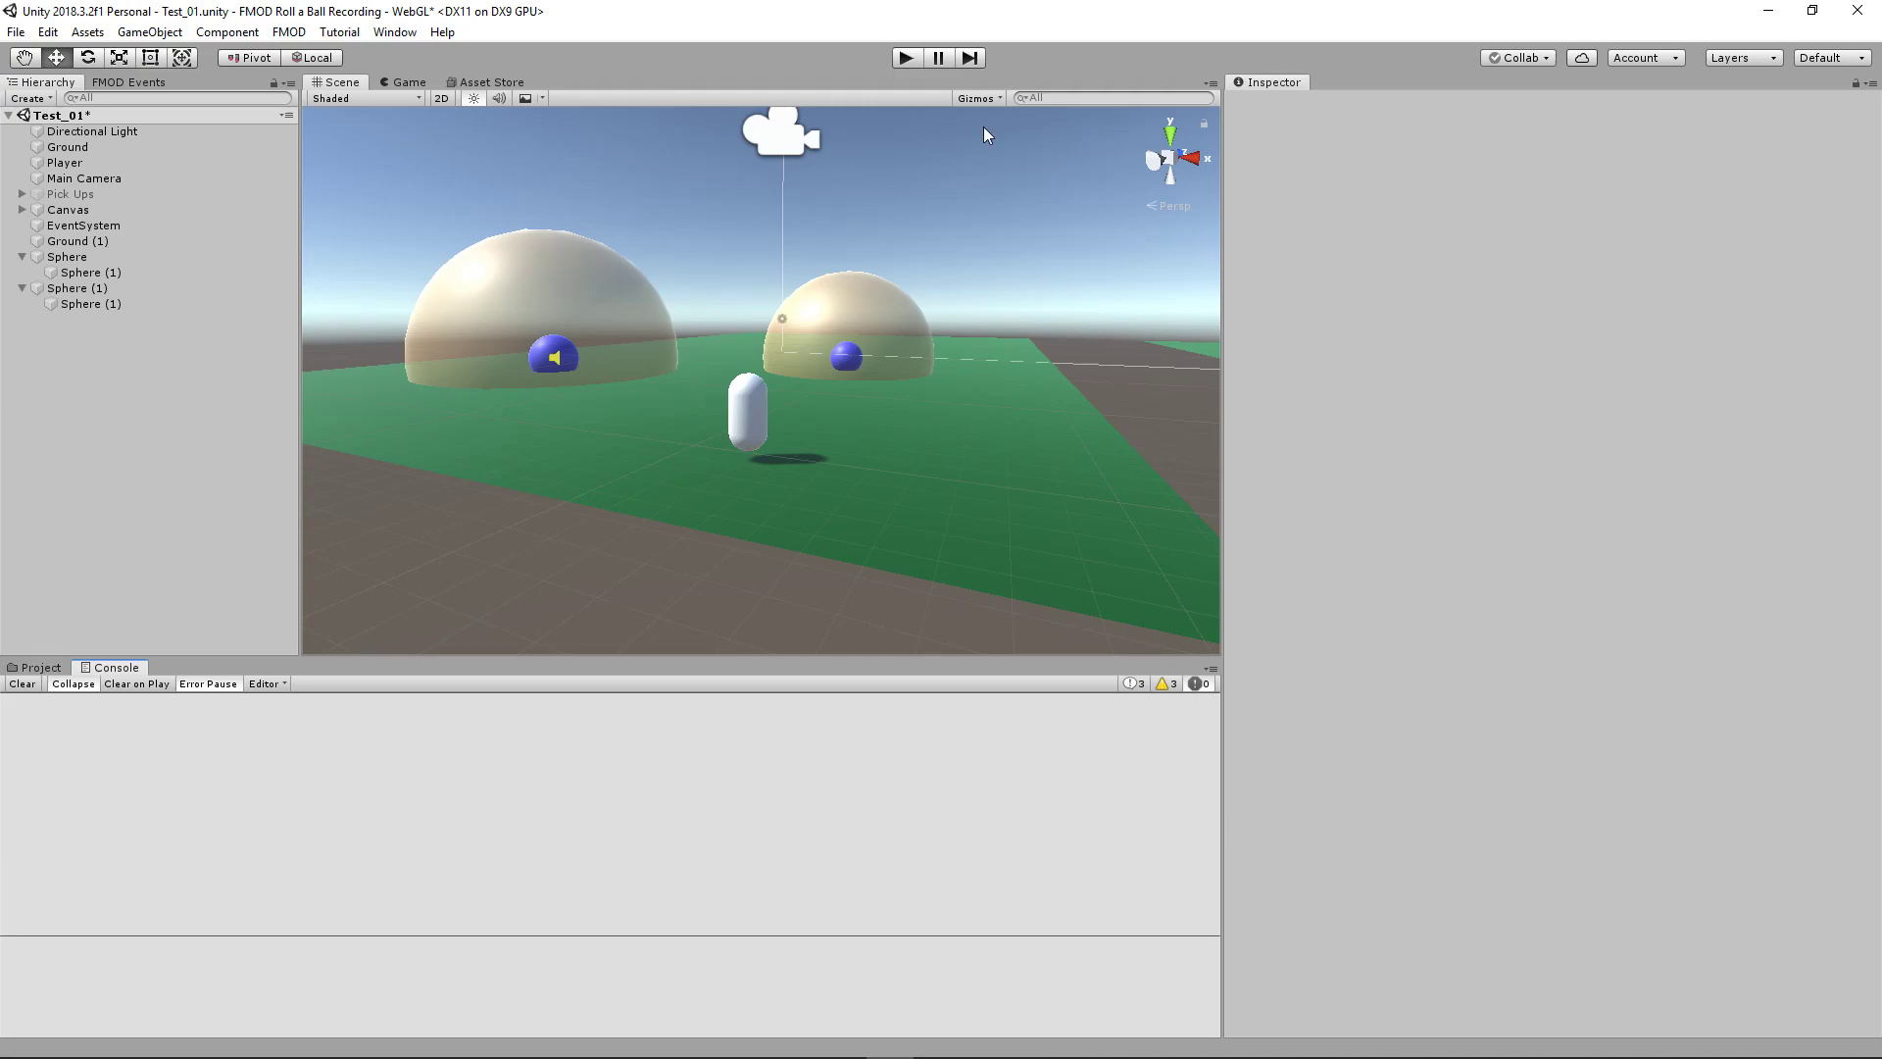
- Run the scene and move the player into the dome nearest the far left and back out to test its sound
click(907, 59)
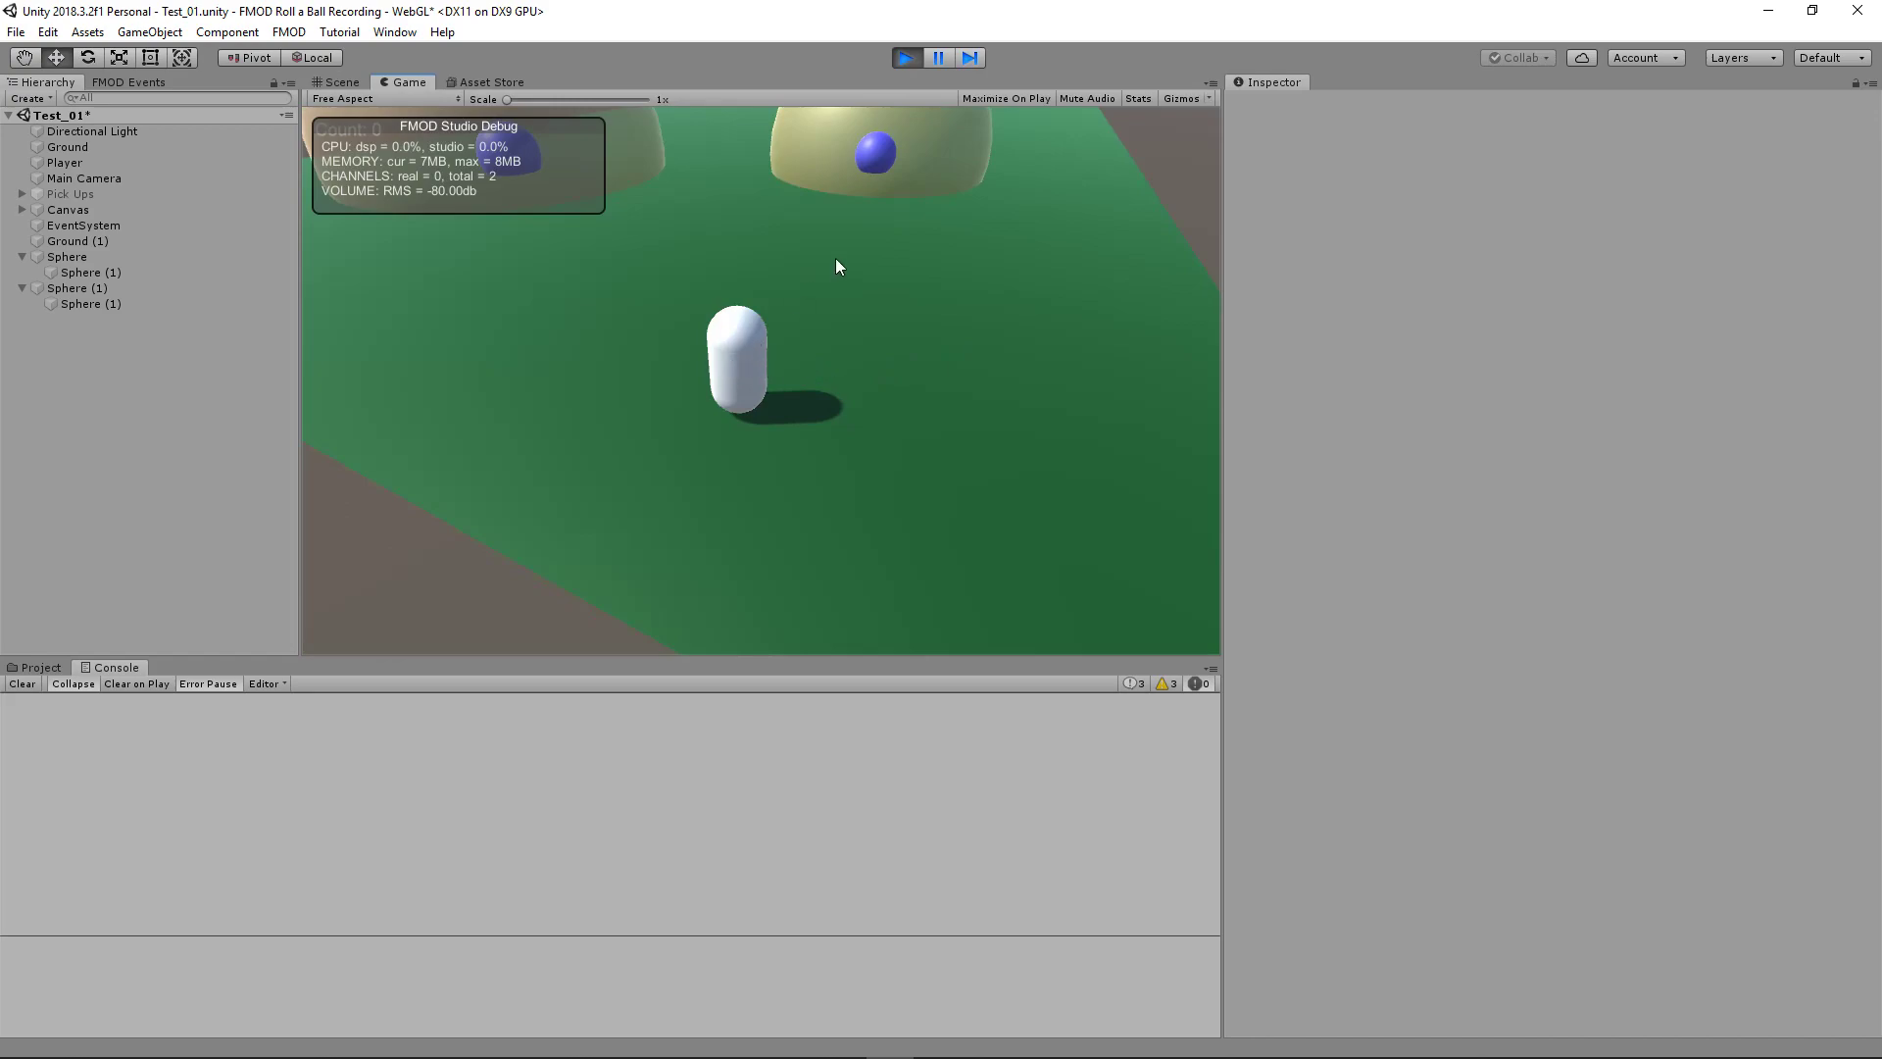
key(w)
key(a)
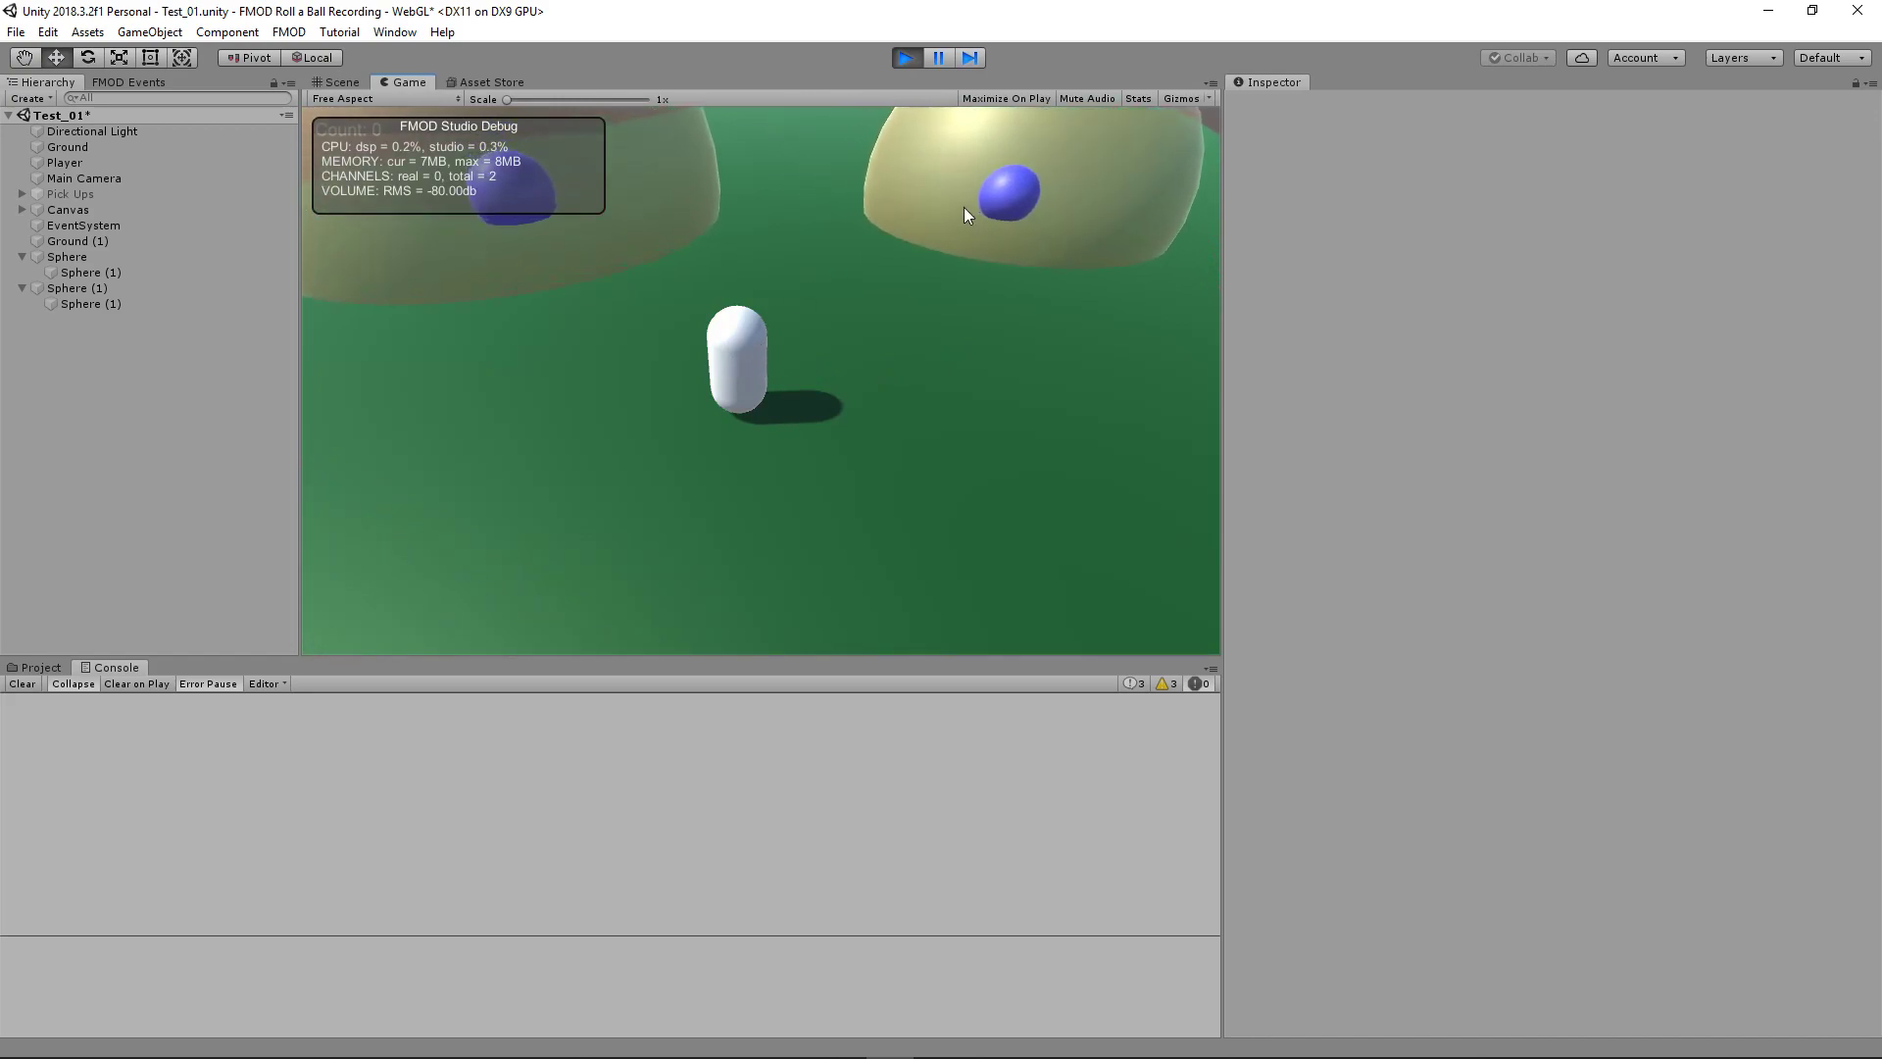
key(w)
key(a)
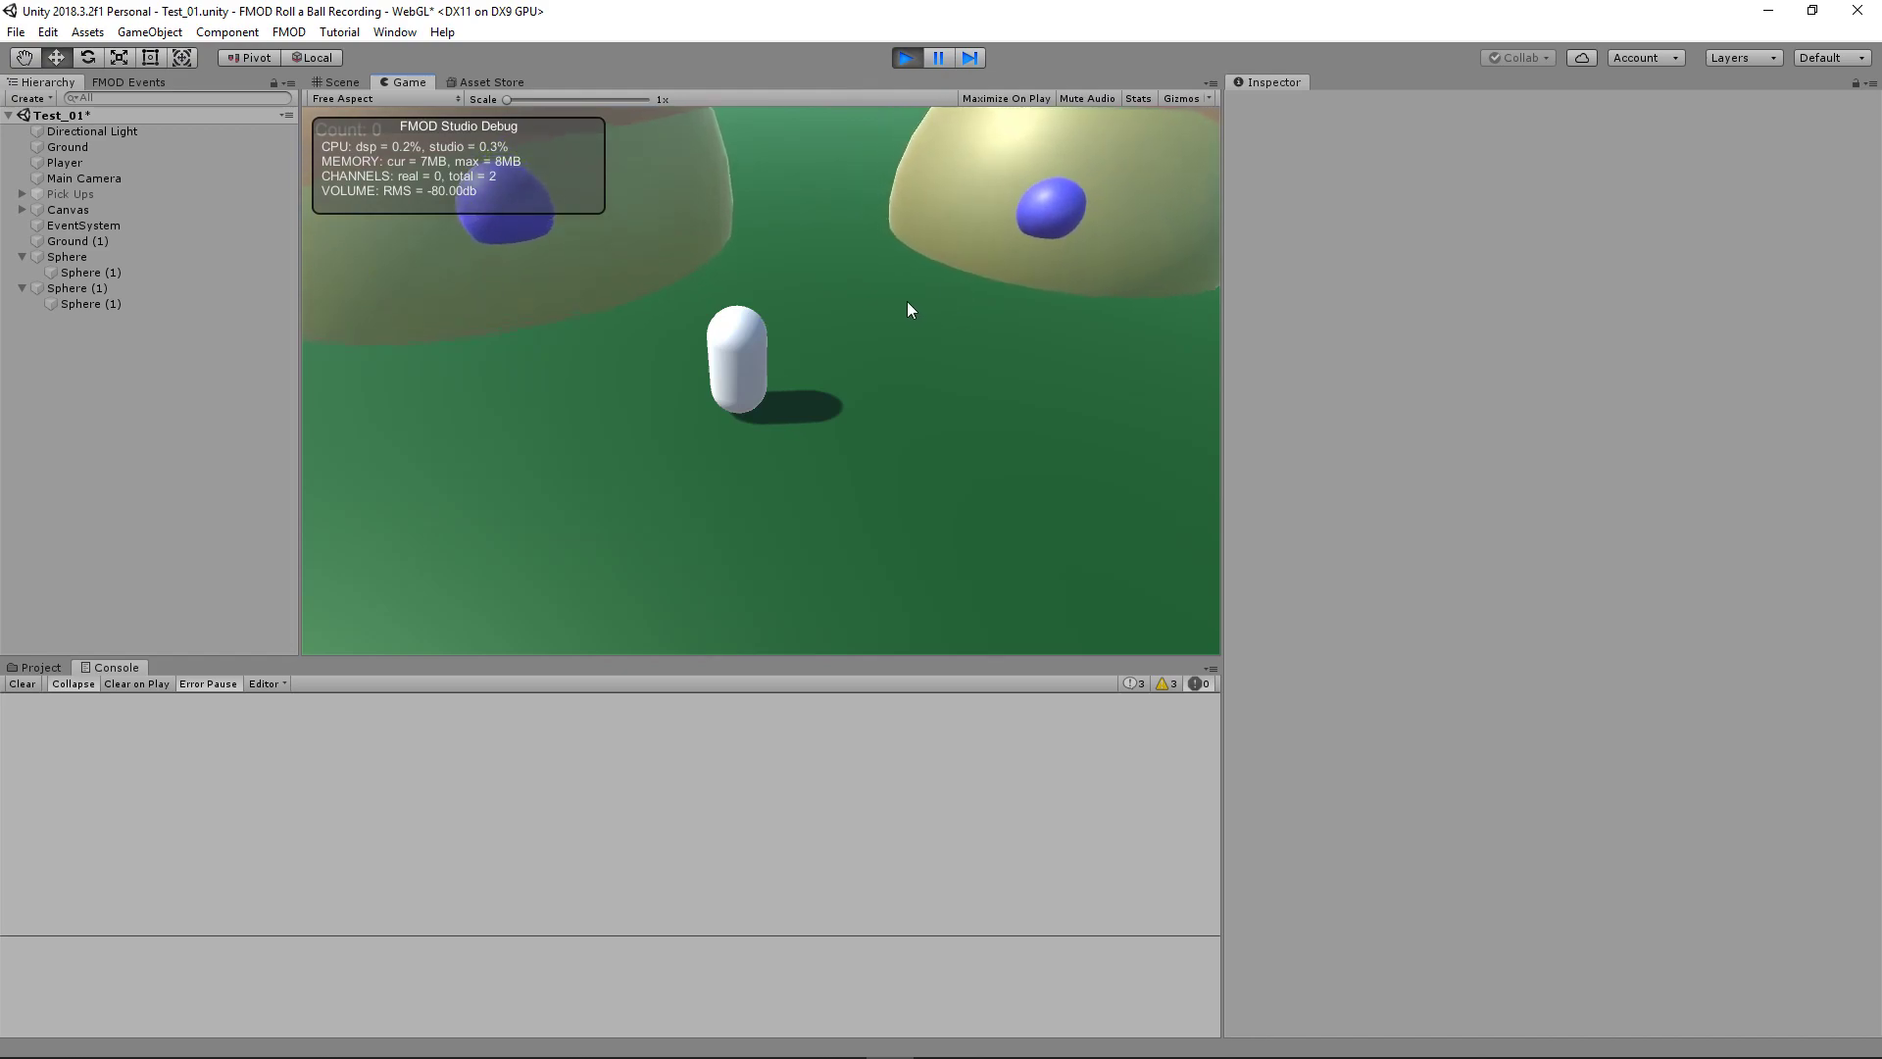
key(Left)
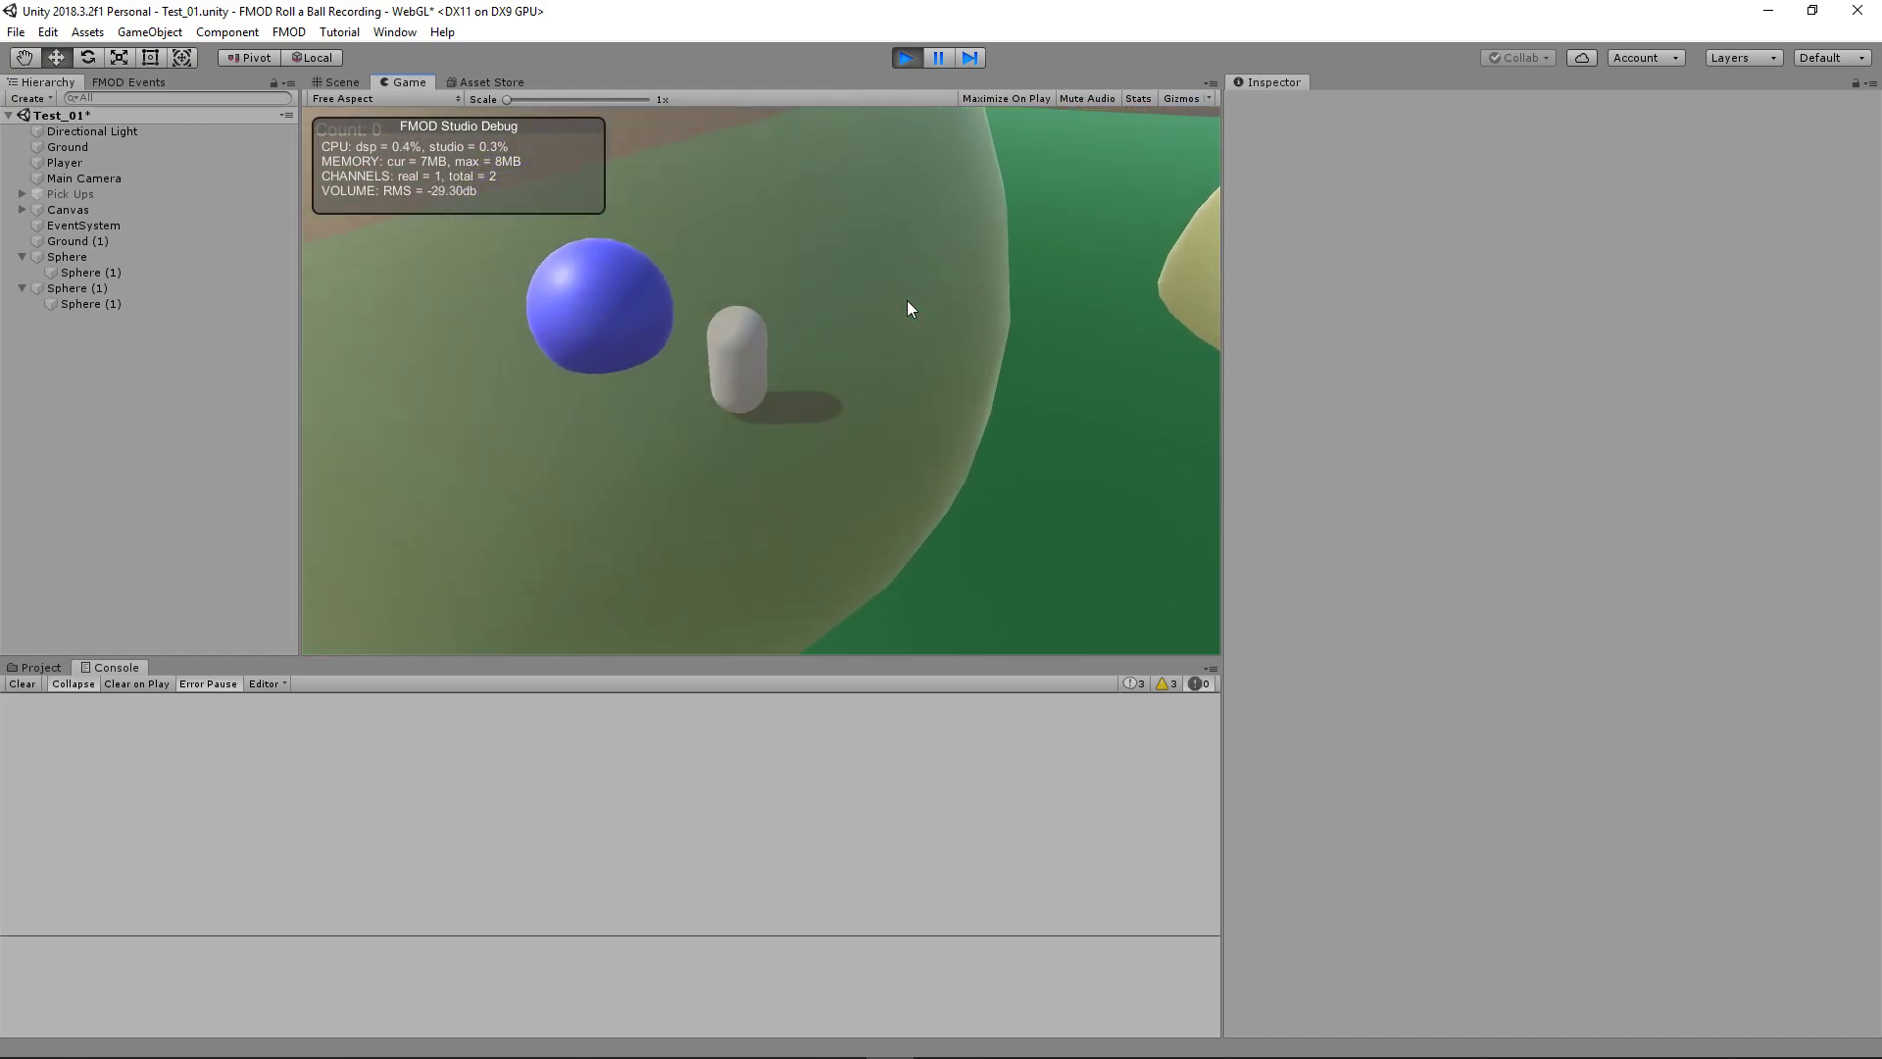
key(a)
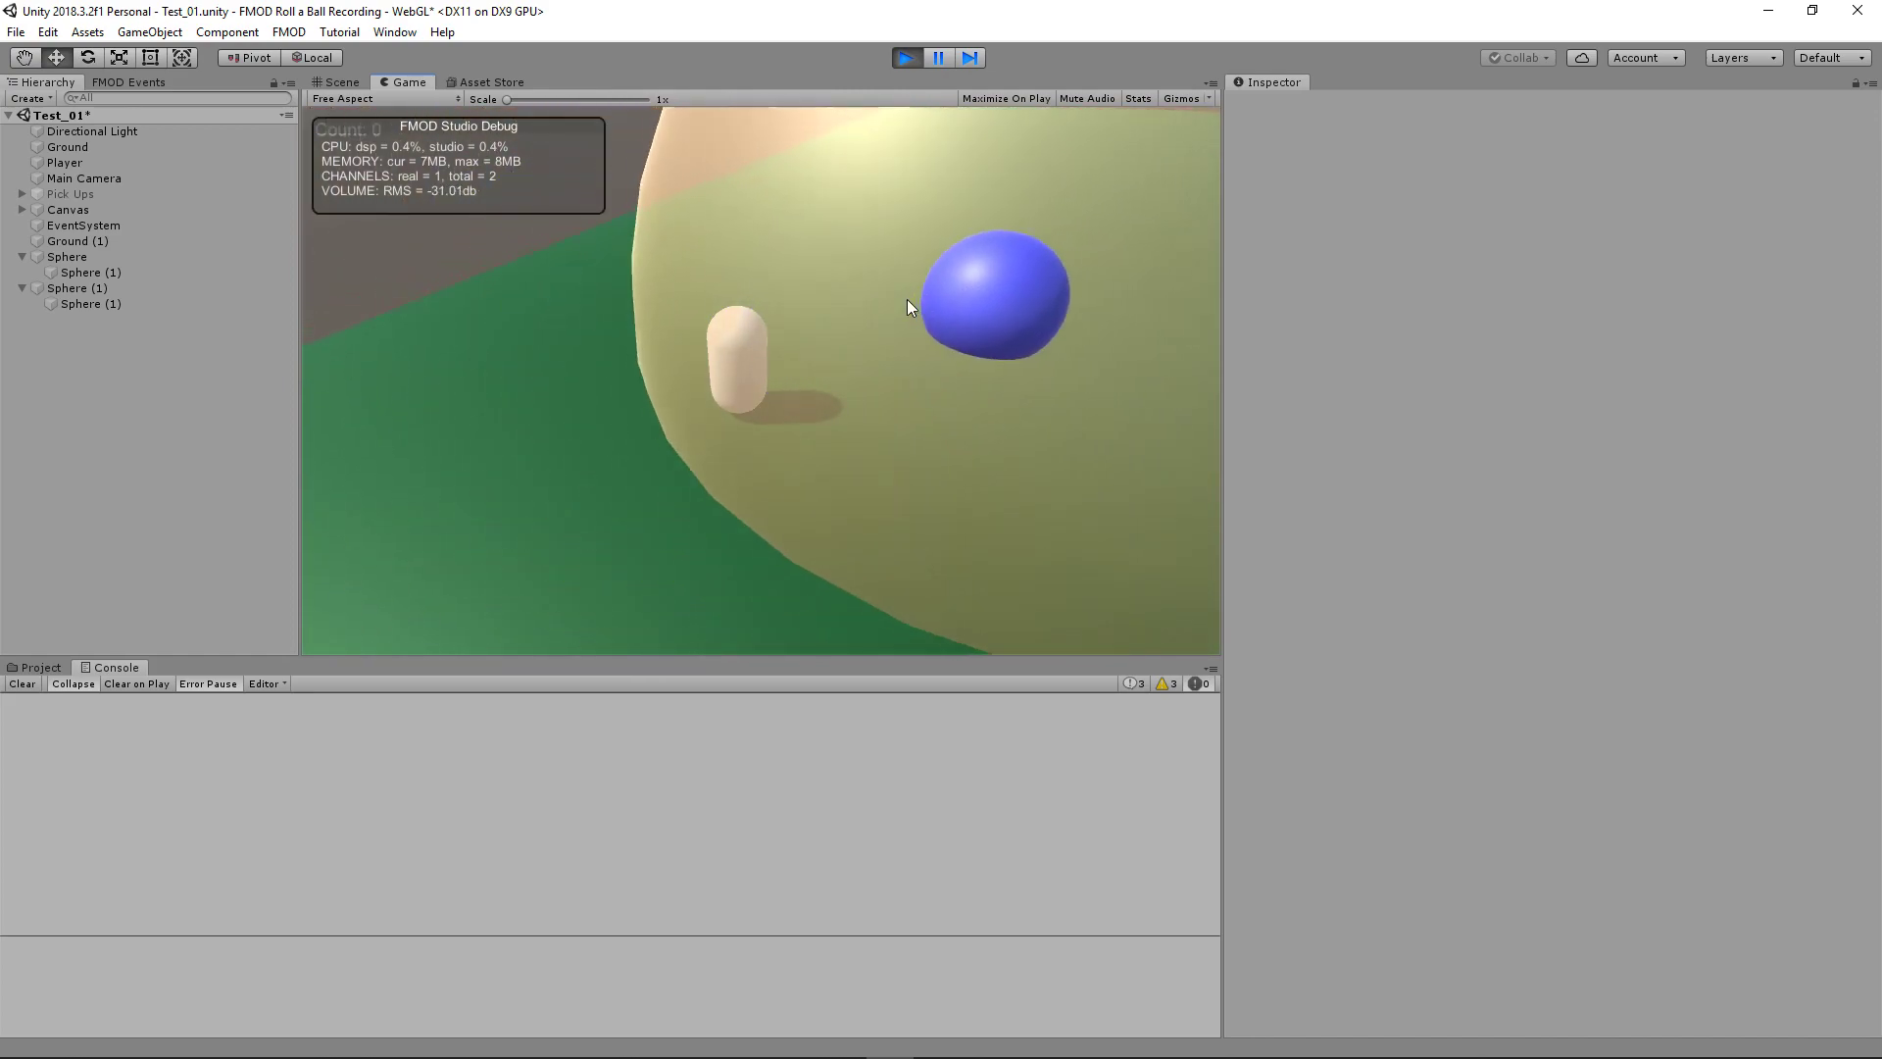
key(s)
key(d)
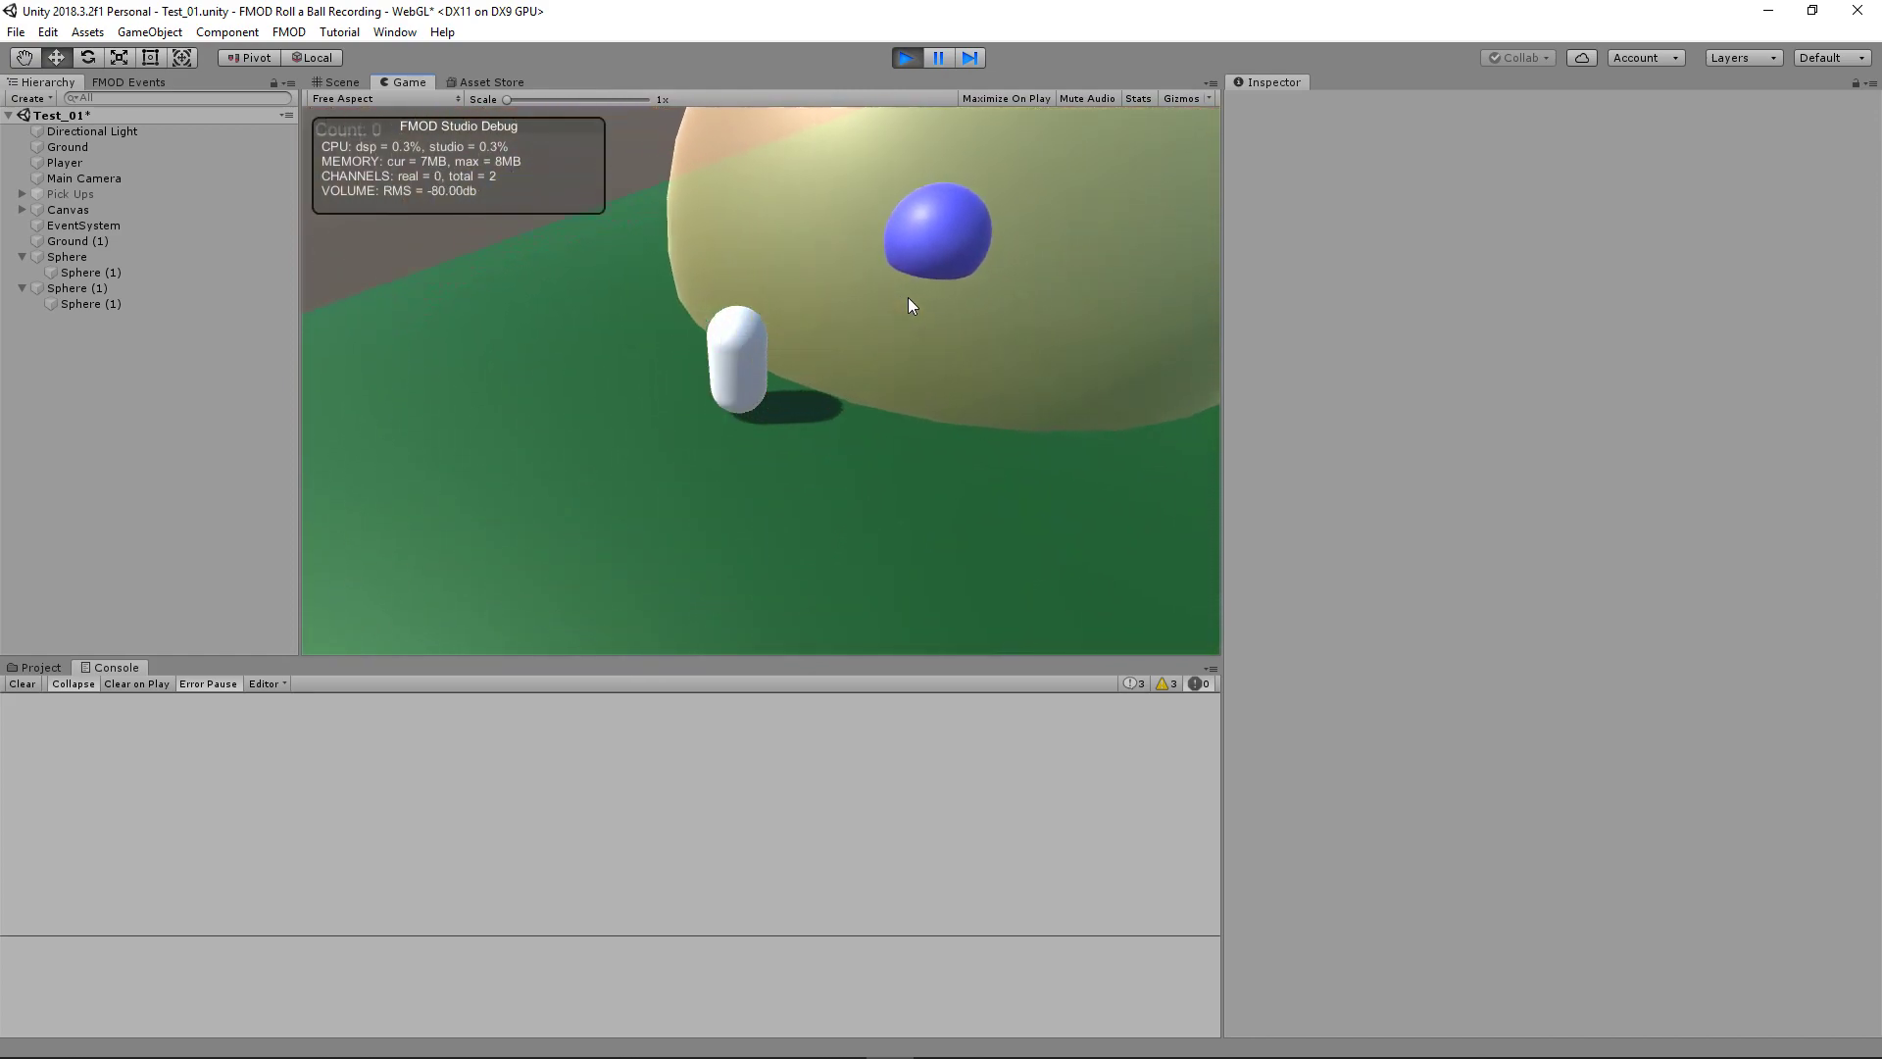
- Move the player gradually from the first dome's edge to its blue centre ball to hear how the sound attenuates
key(d)
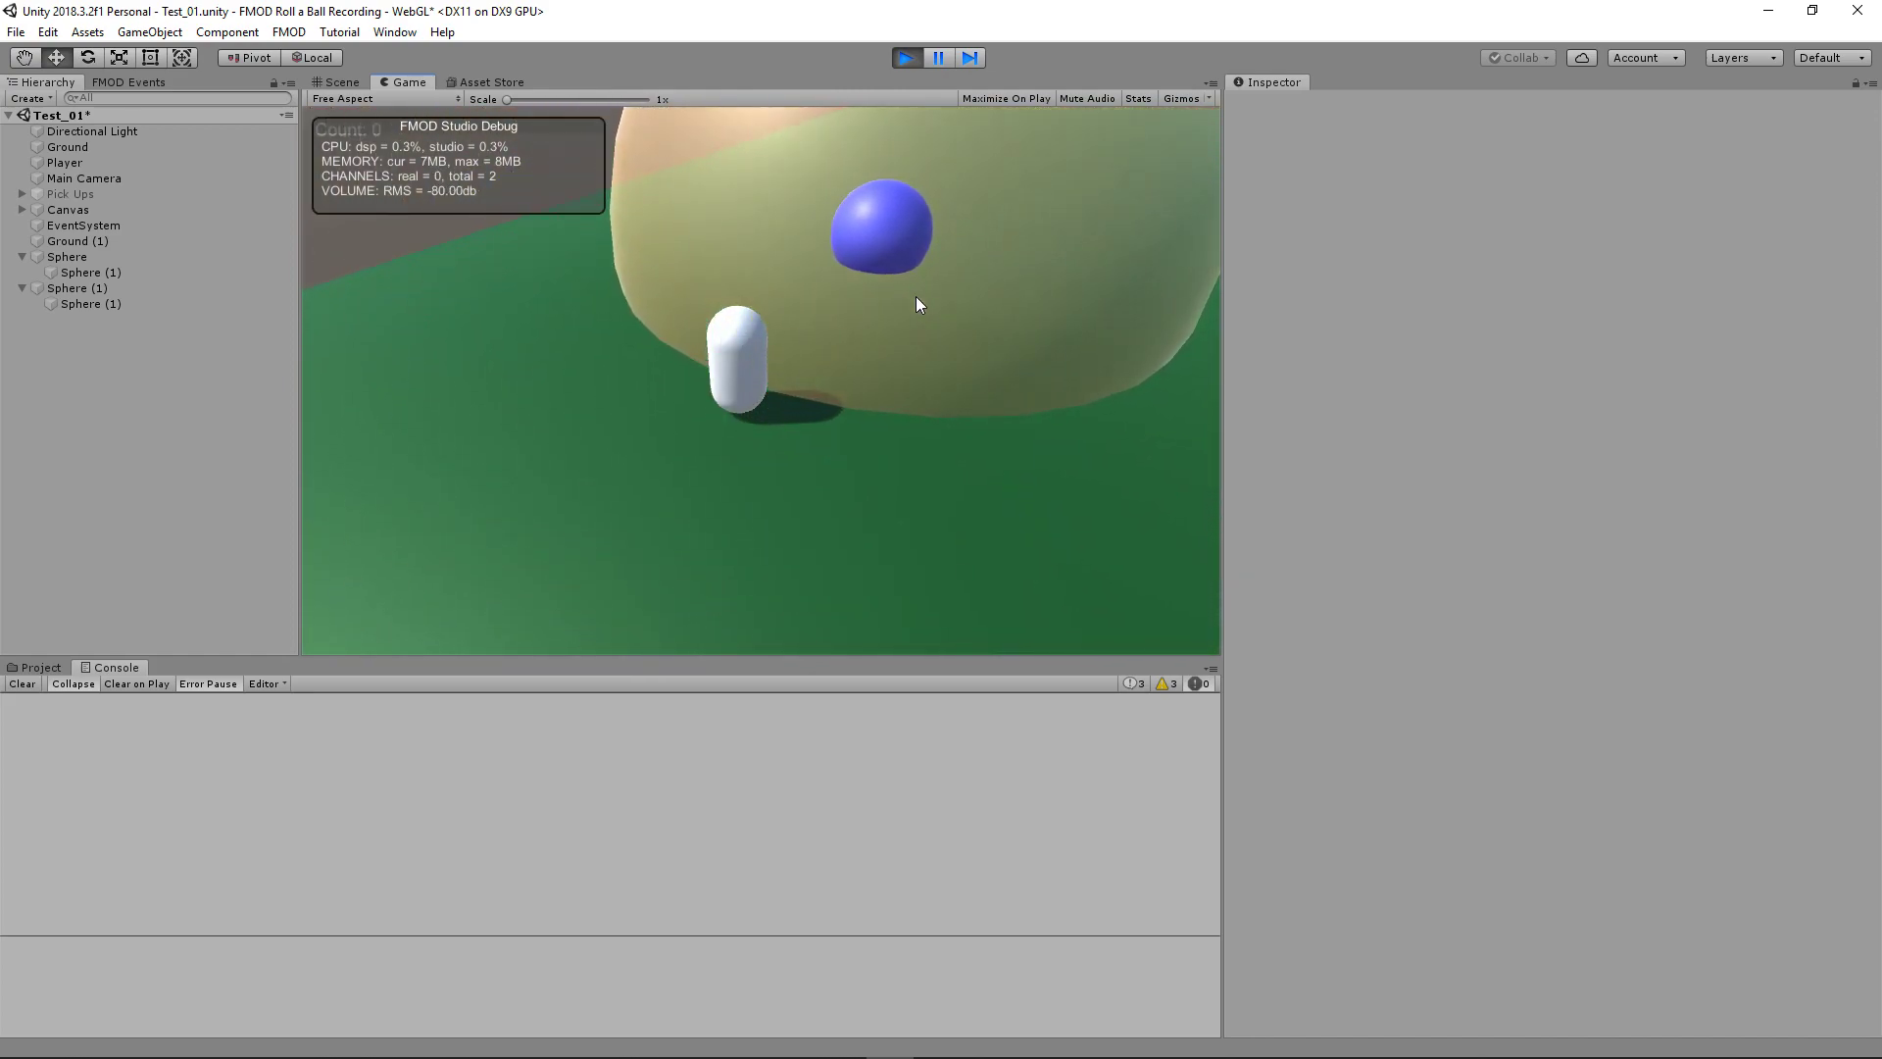
key(d)
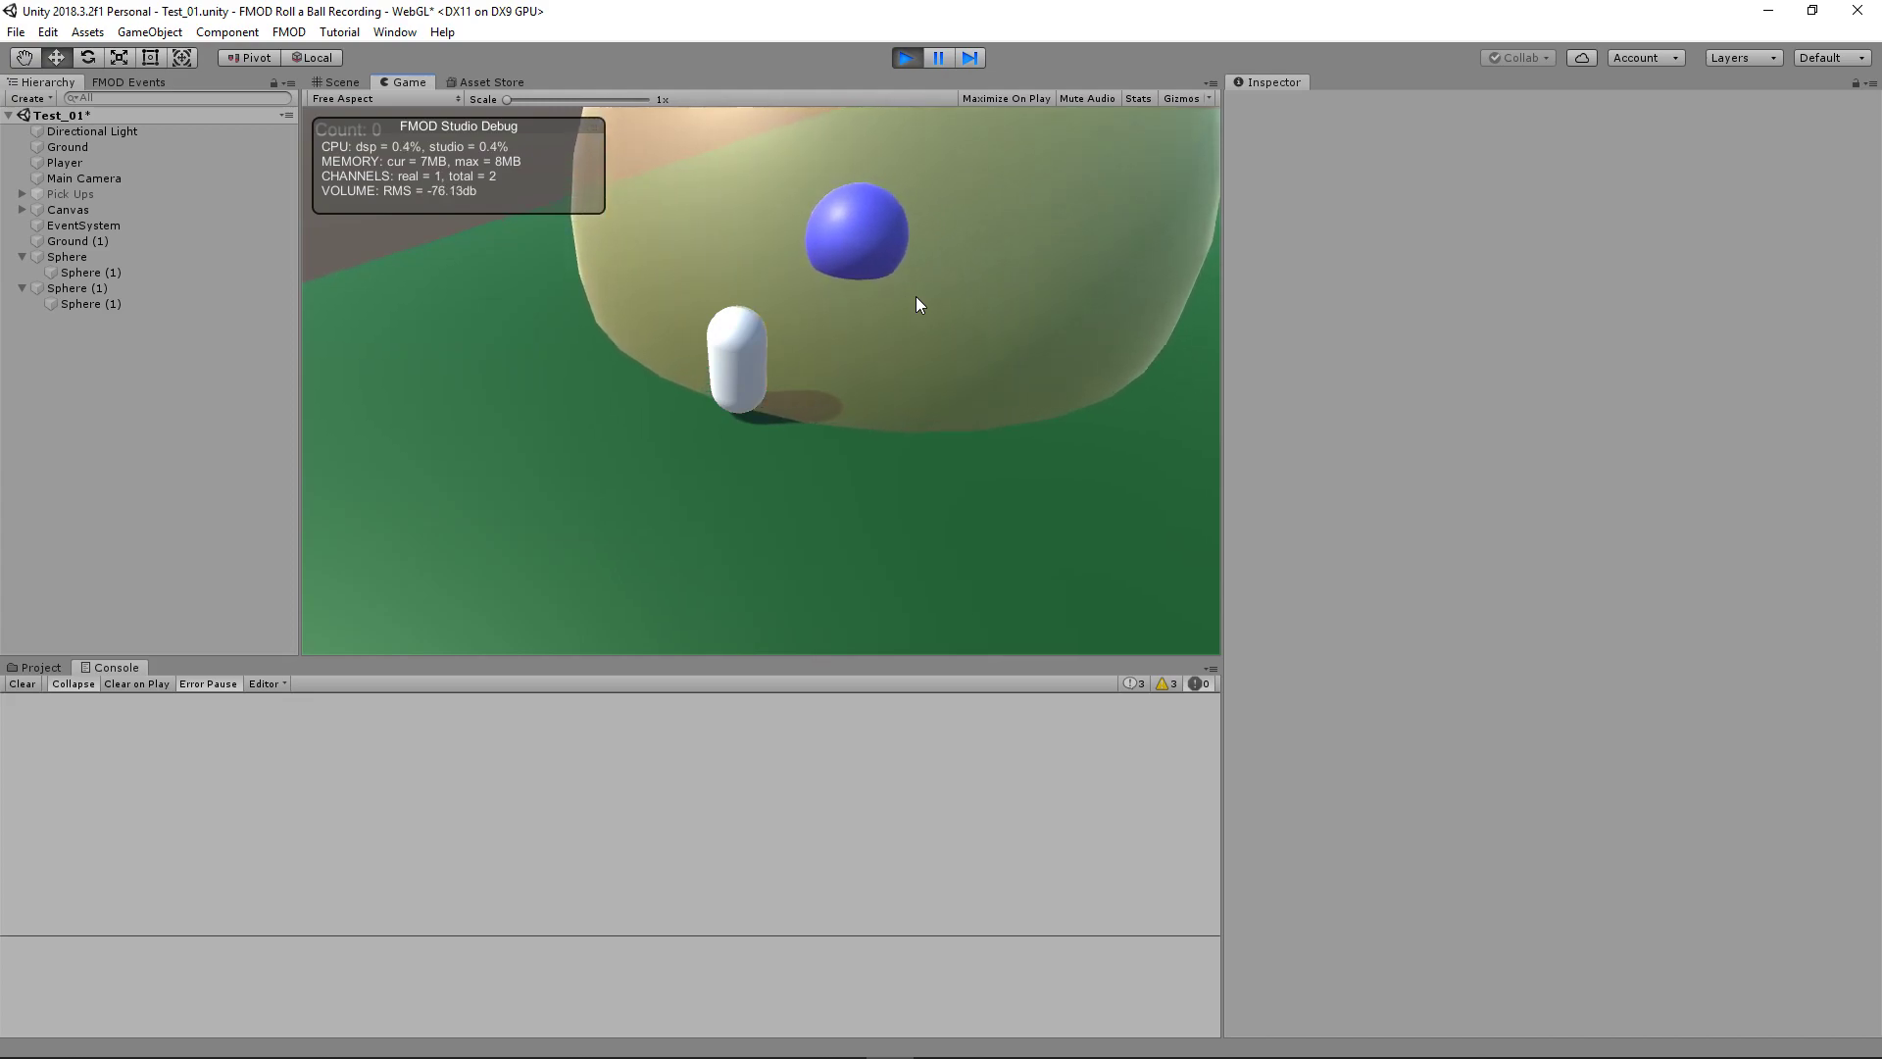
key(w)
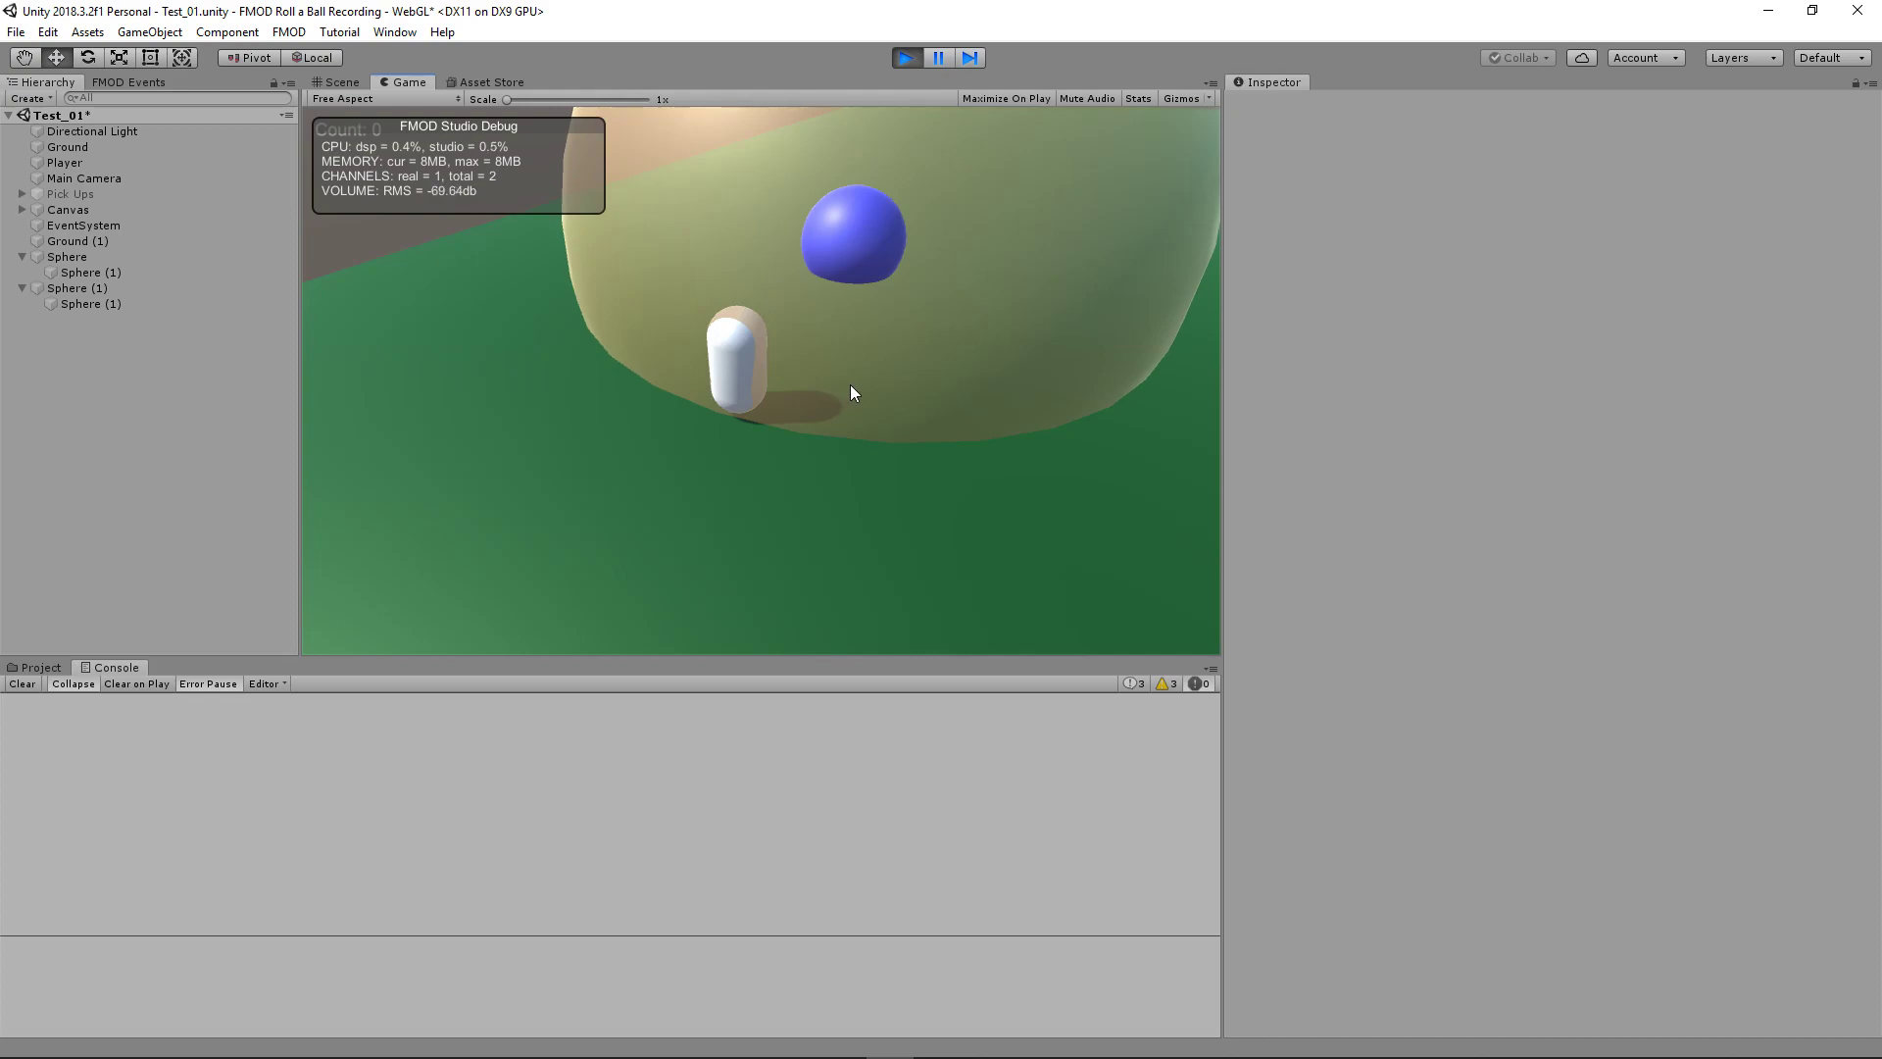
key(d)
key(d)
key(d)
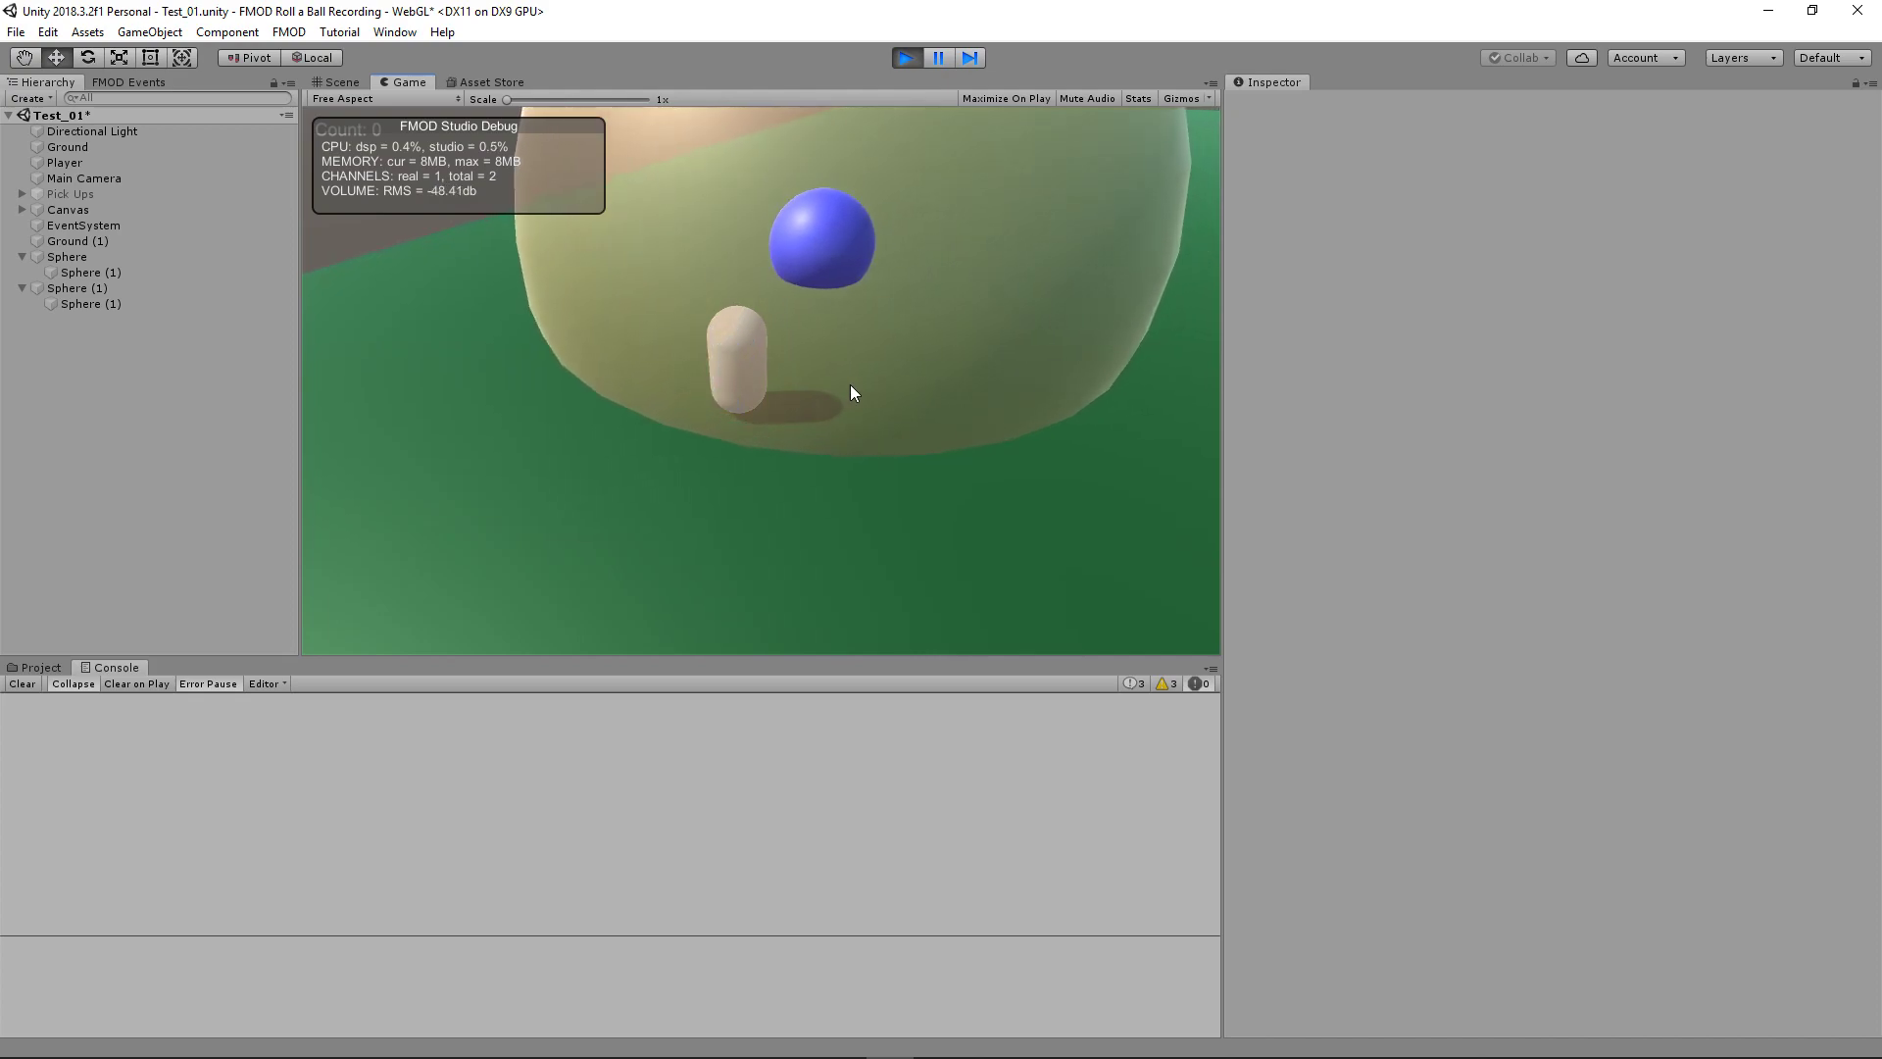
key(w)
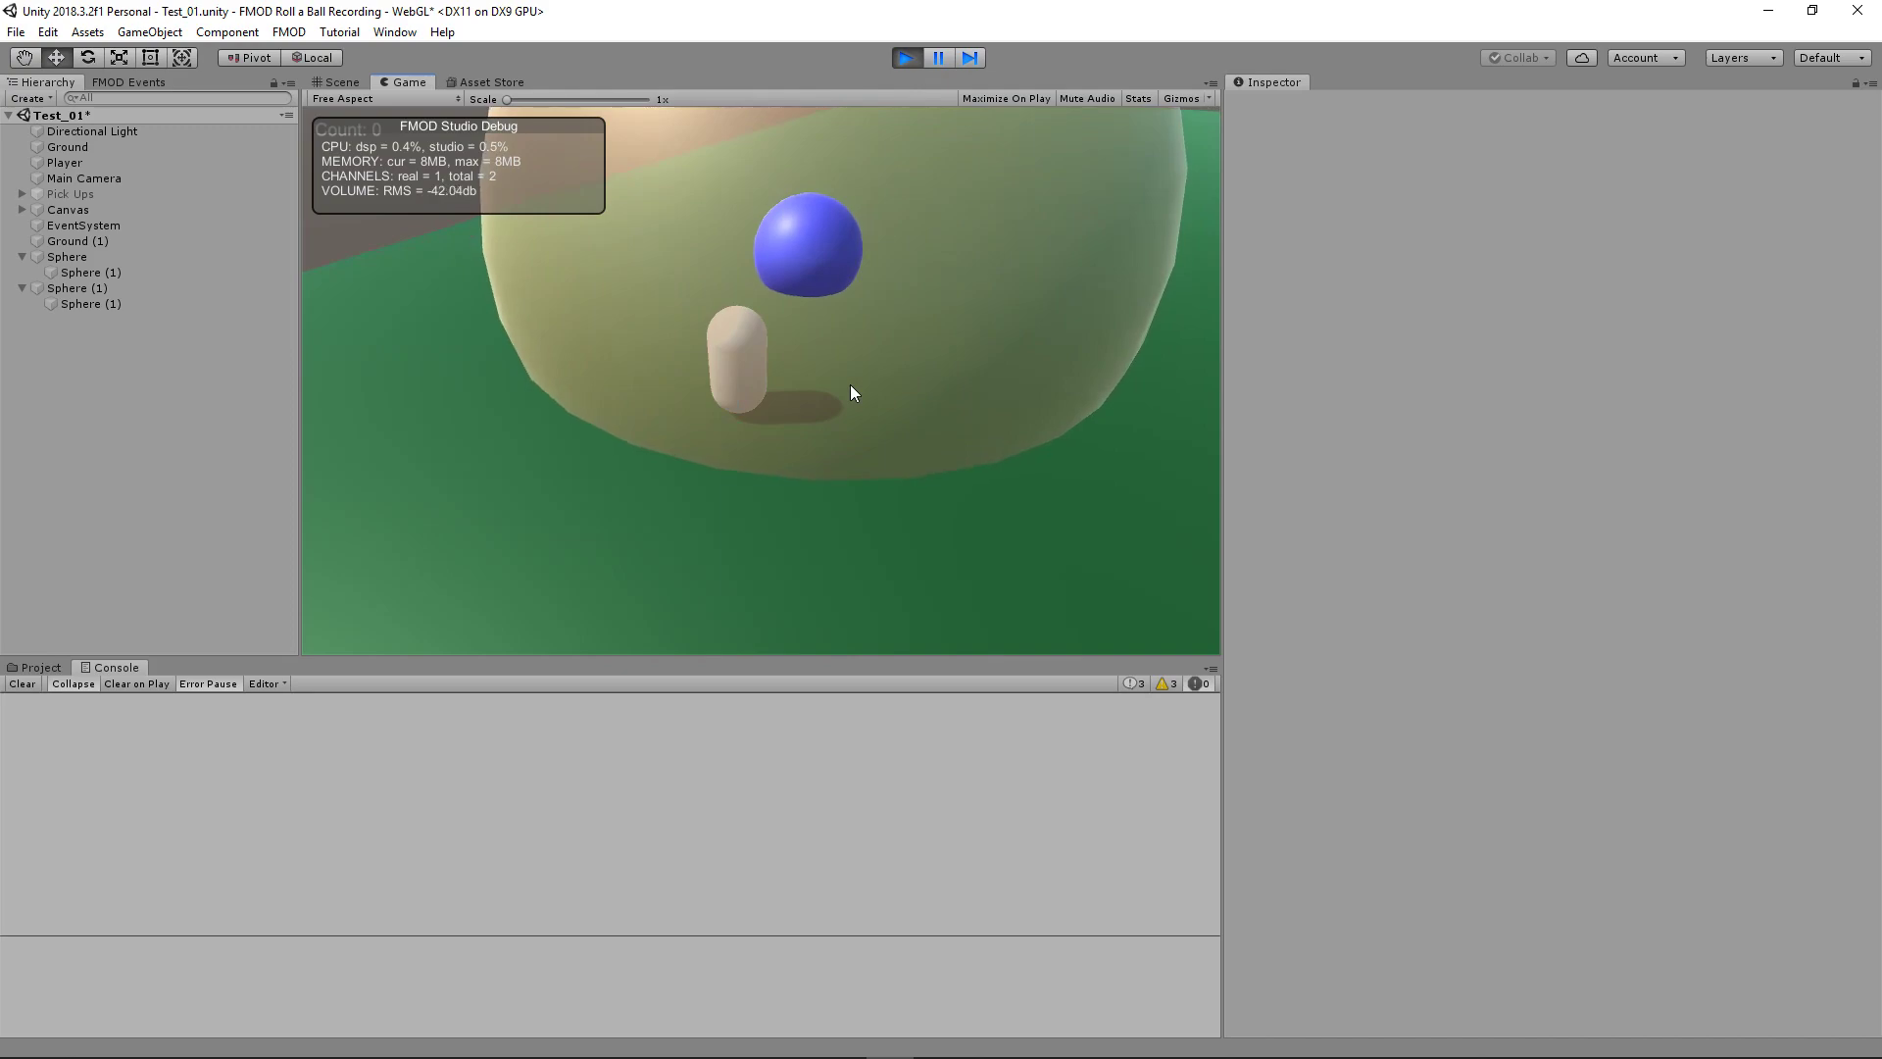
key(d)
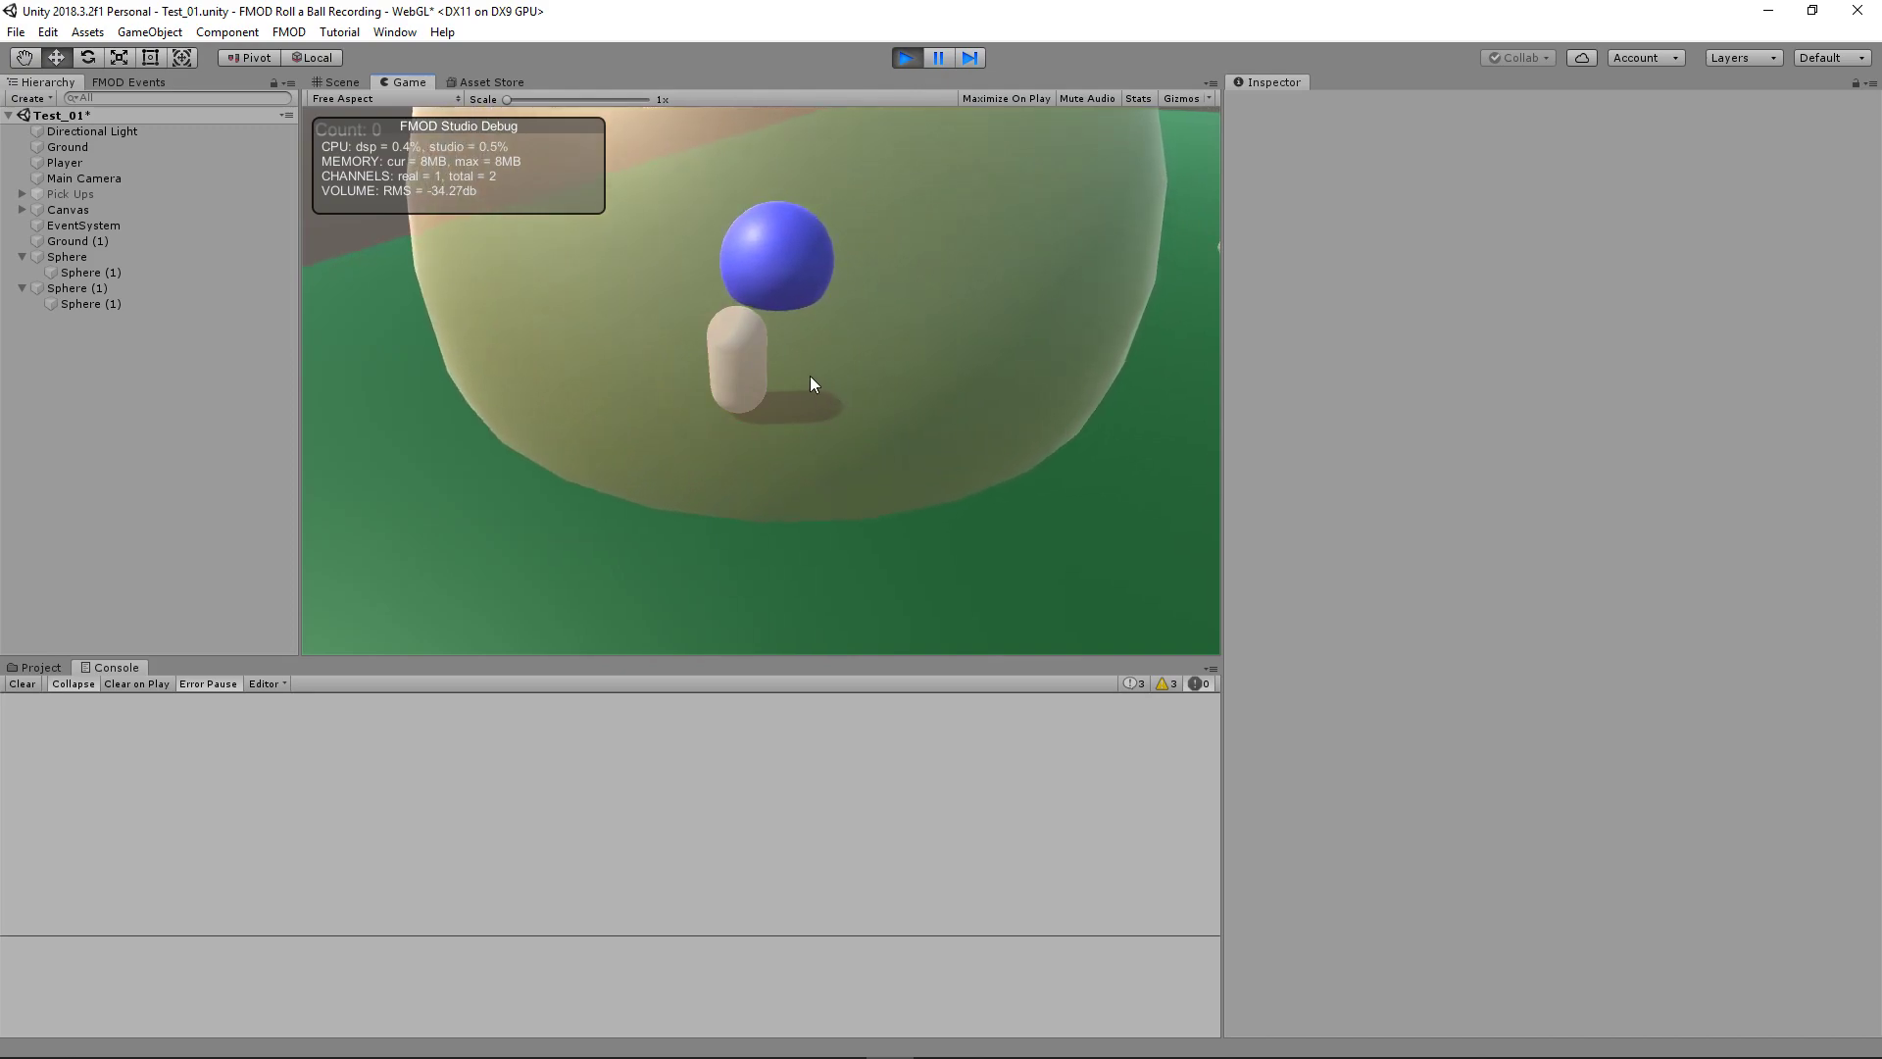
key(d)
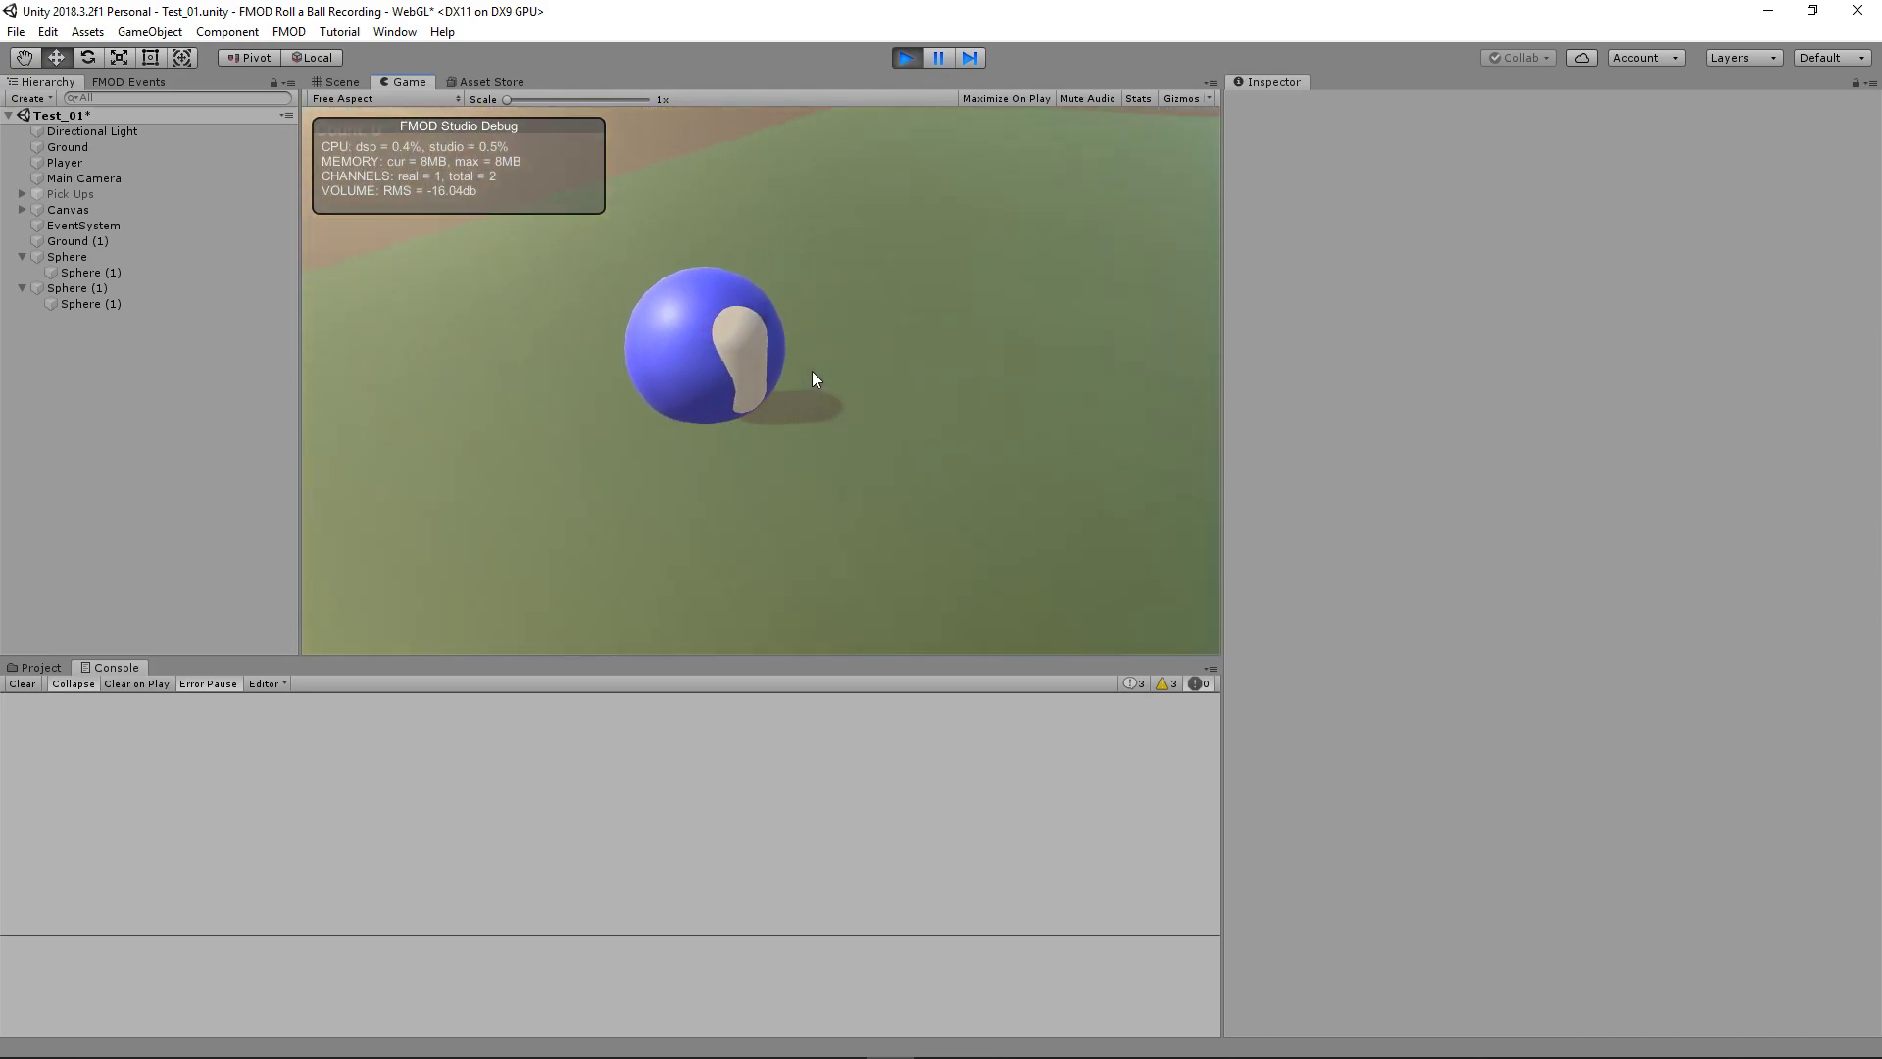
- Move the player into the second dome to test its sound, and stop the running scene
key(s)
key(d)
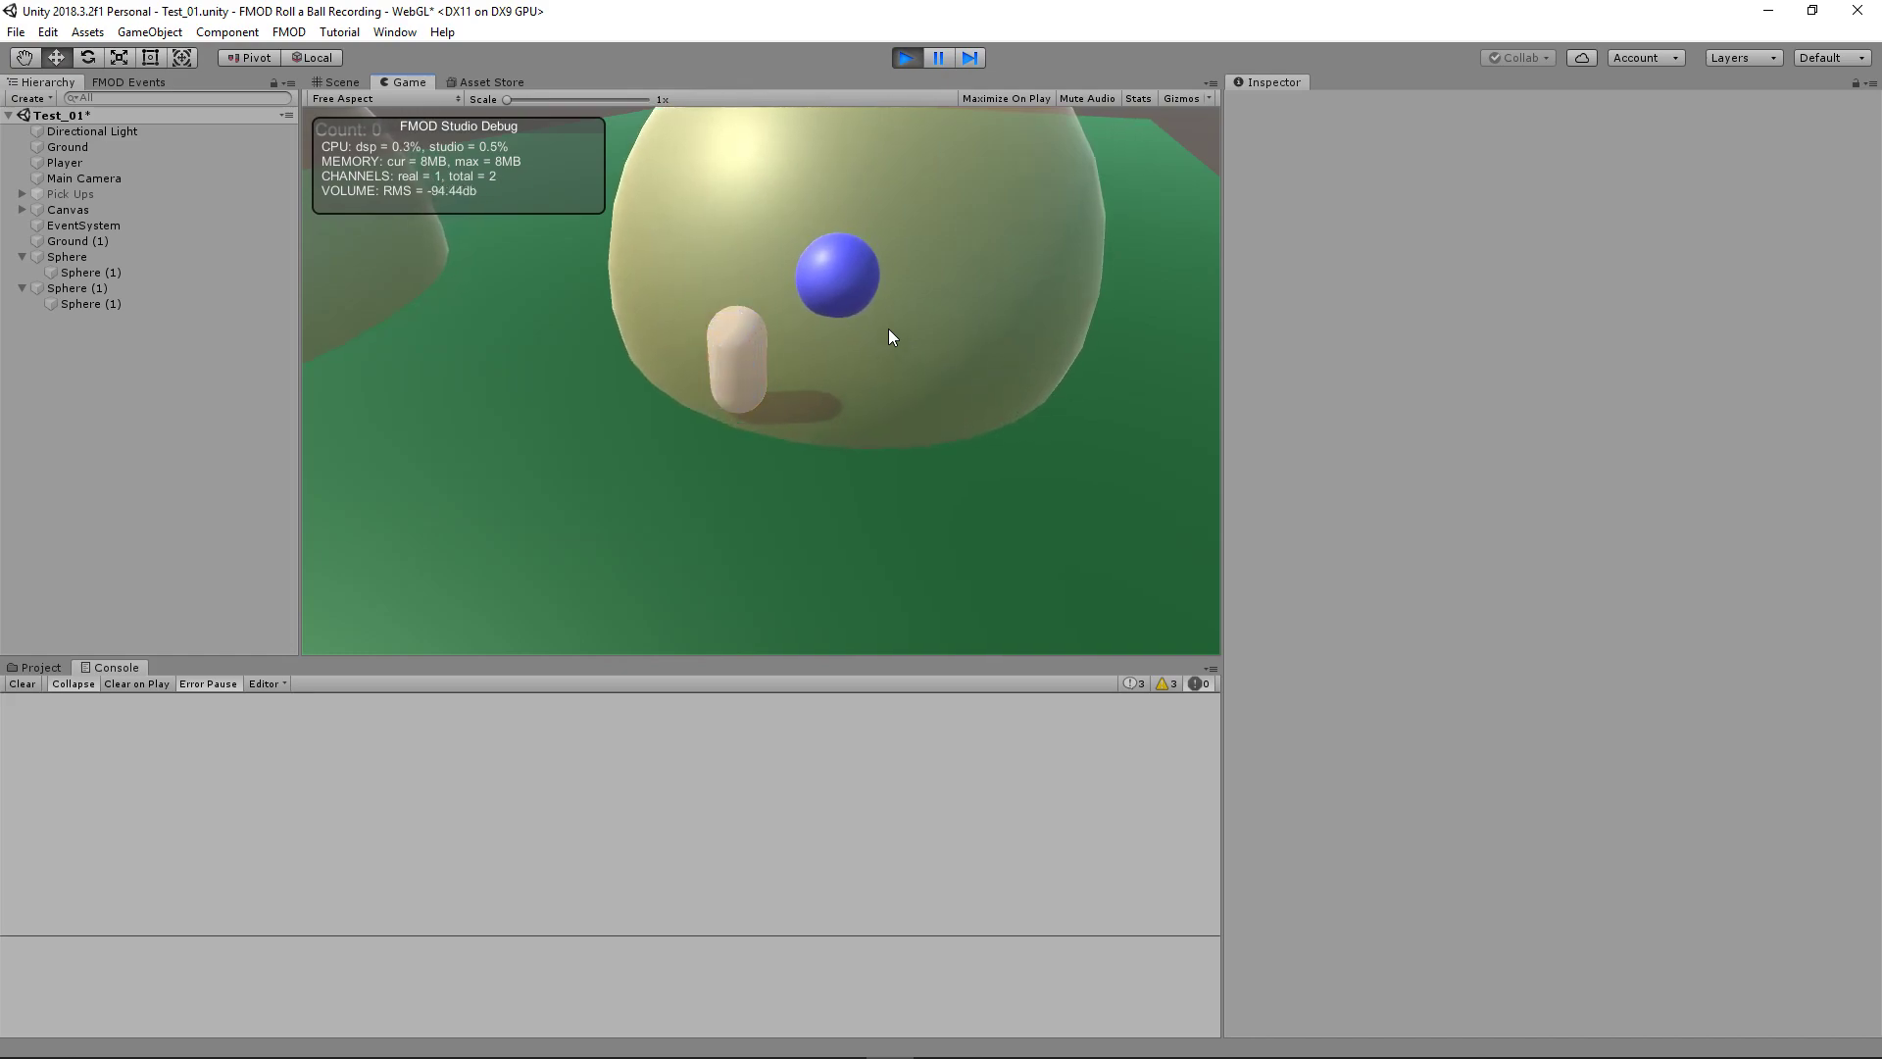
key(d)
key(w)
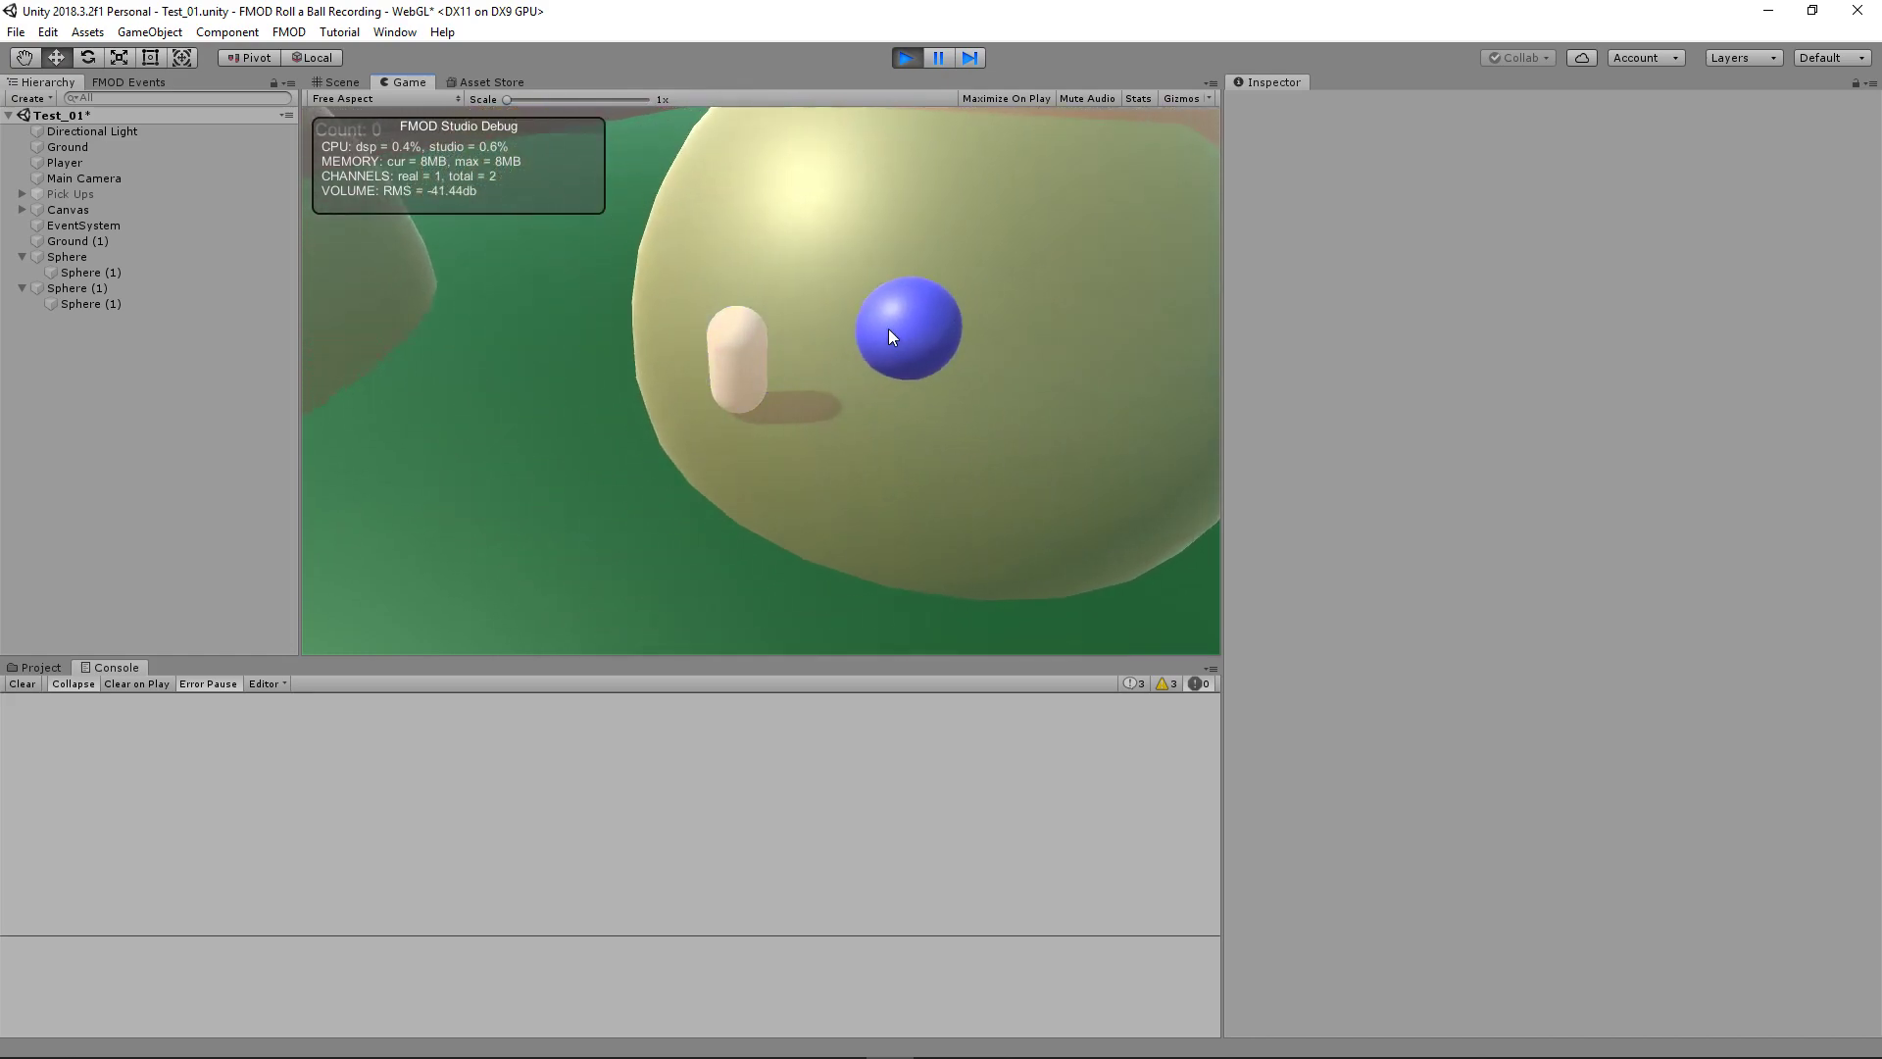
click(904, 56)
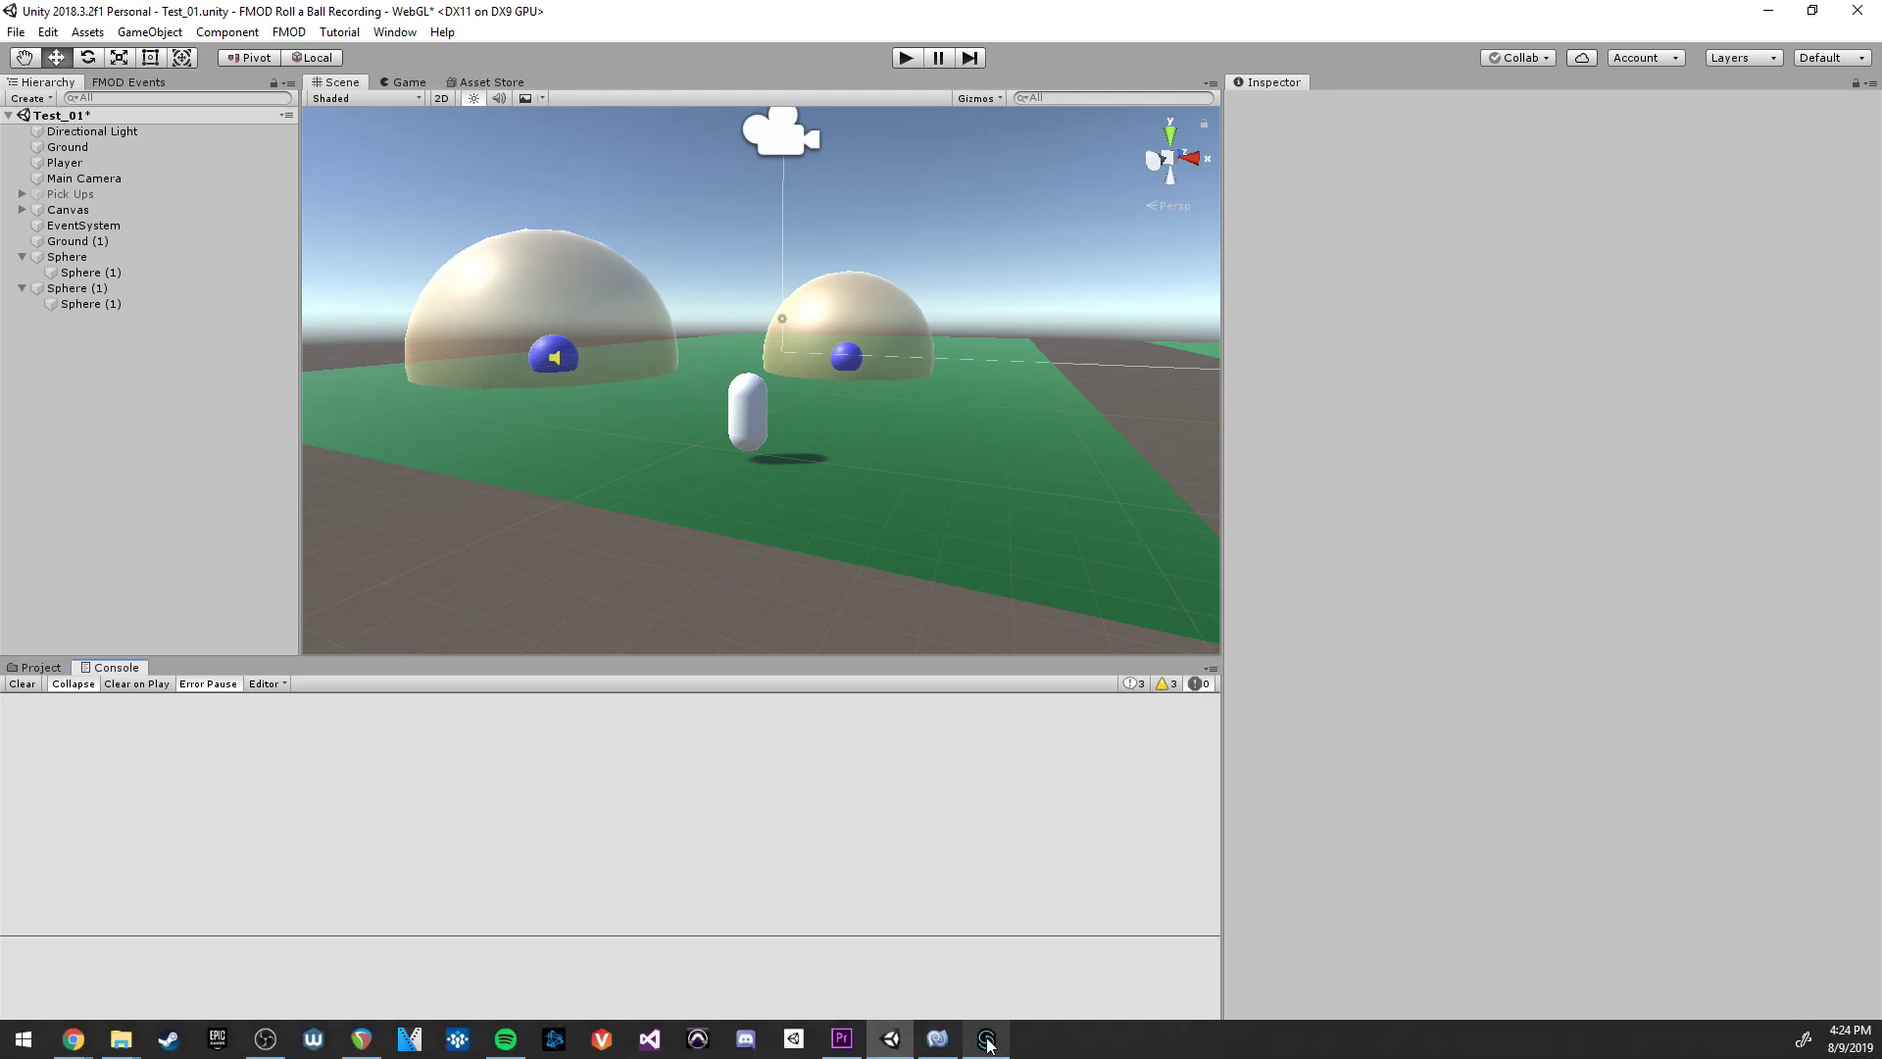
- Switch to FMOD Studio and review the timelines of the Bird Ambience and Crowd Cheer events
click(986, 1039)
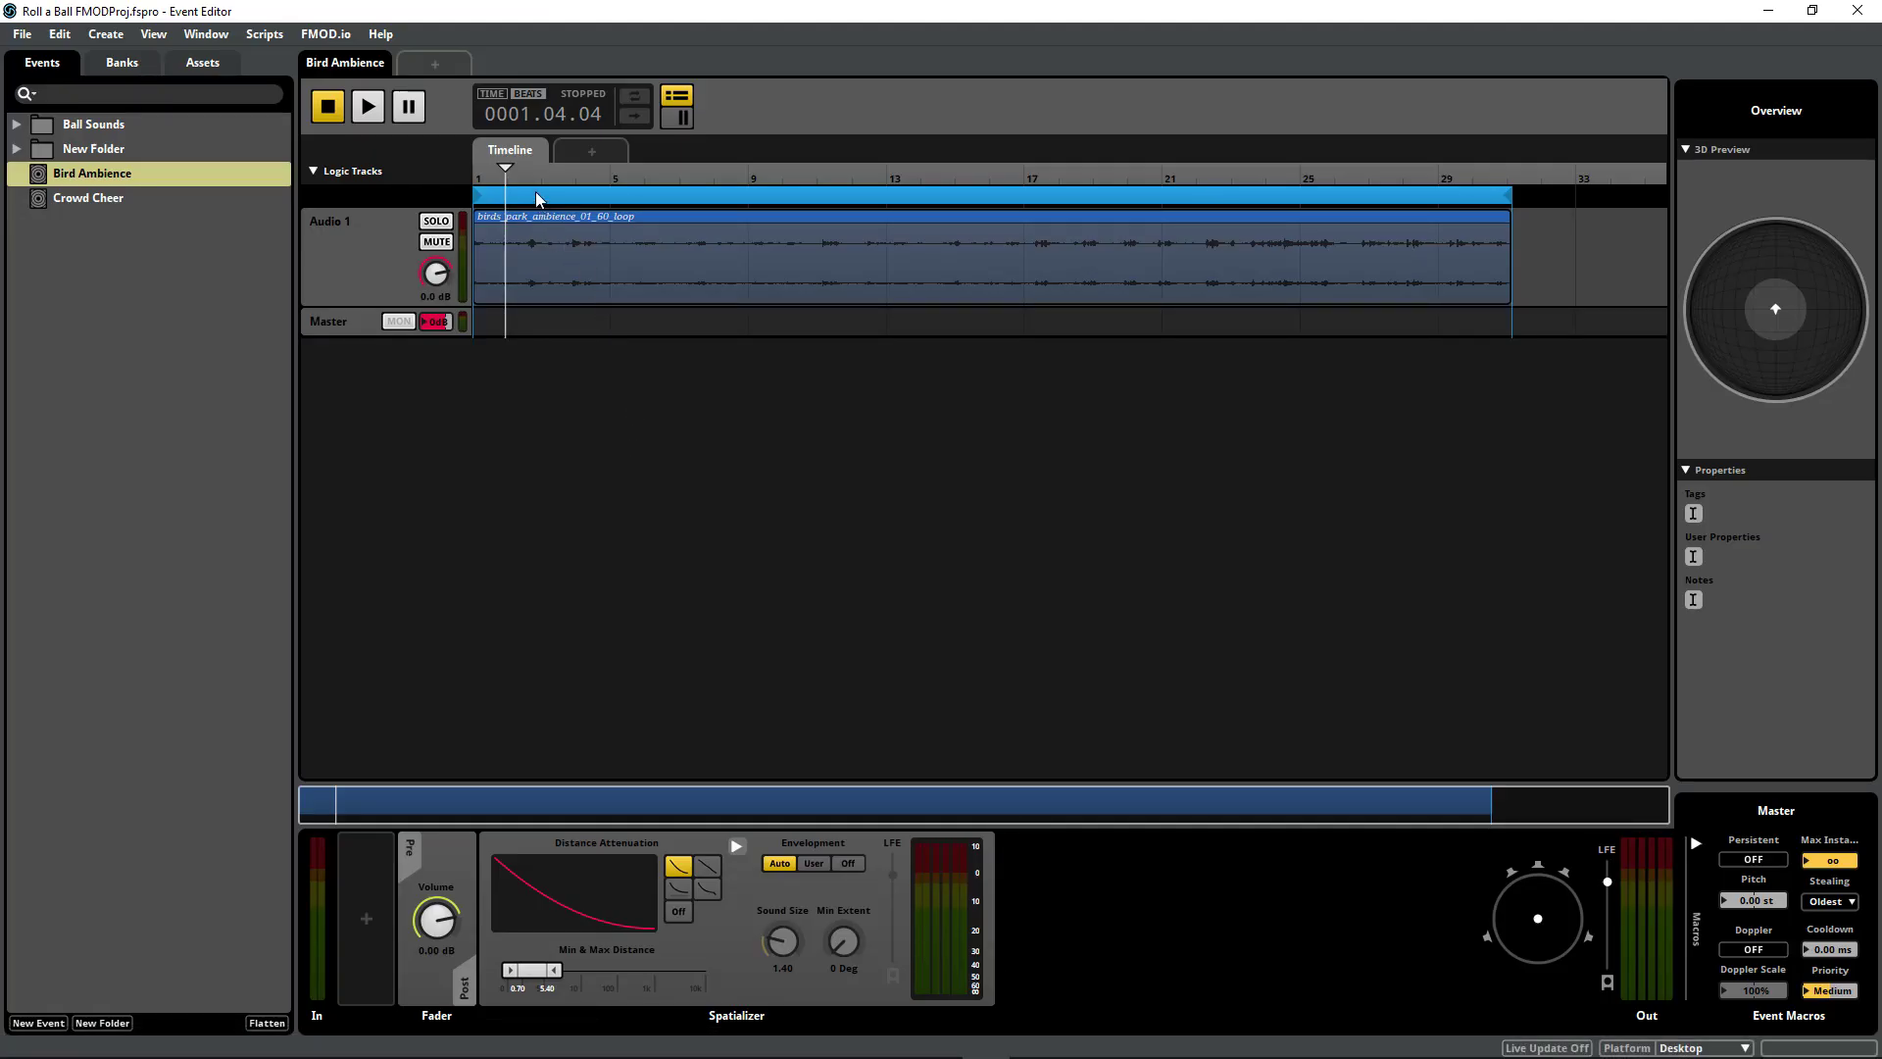
drag(522, 172, 460, 173)
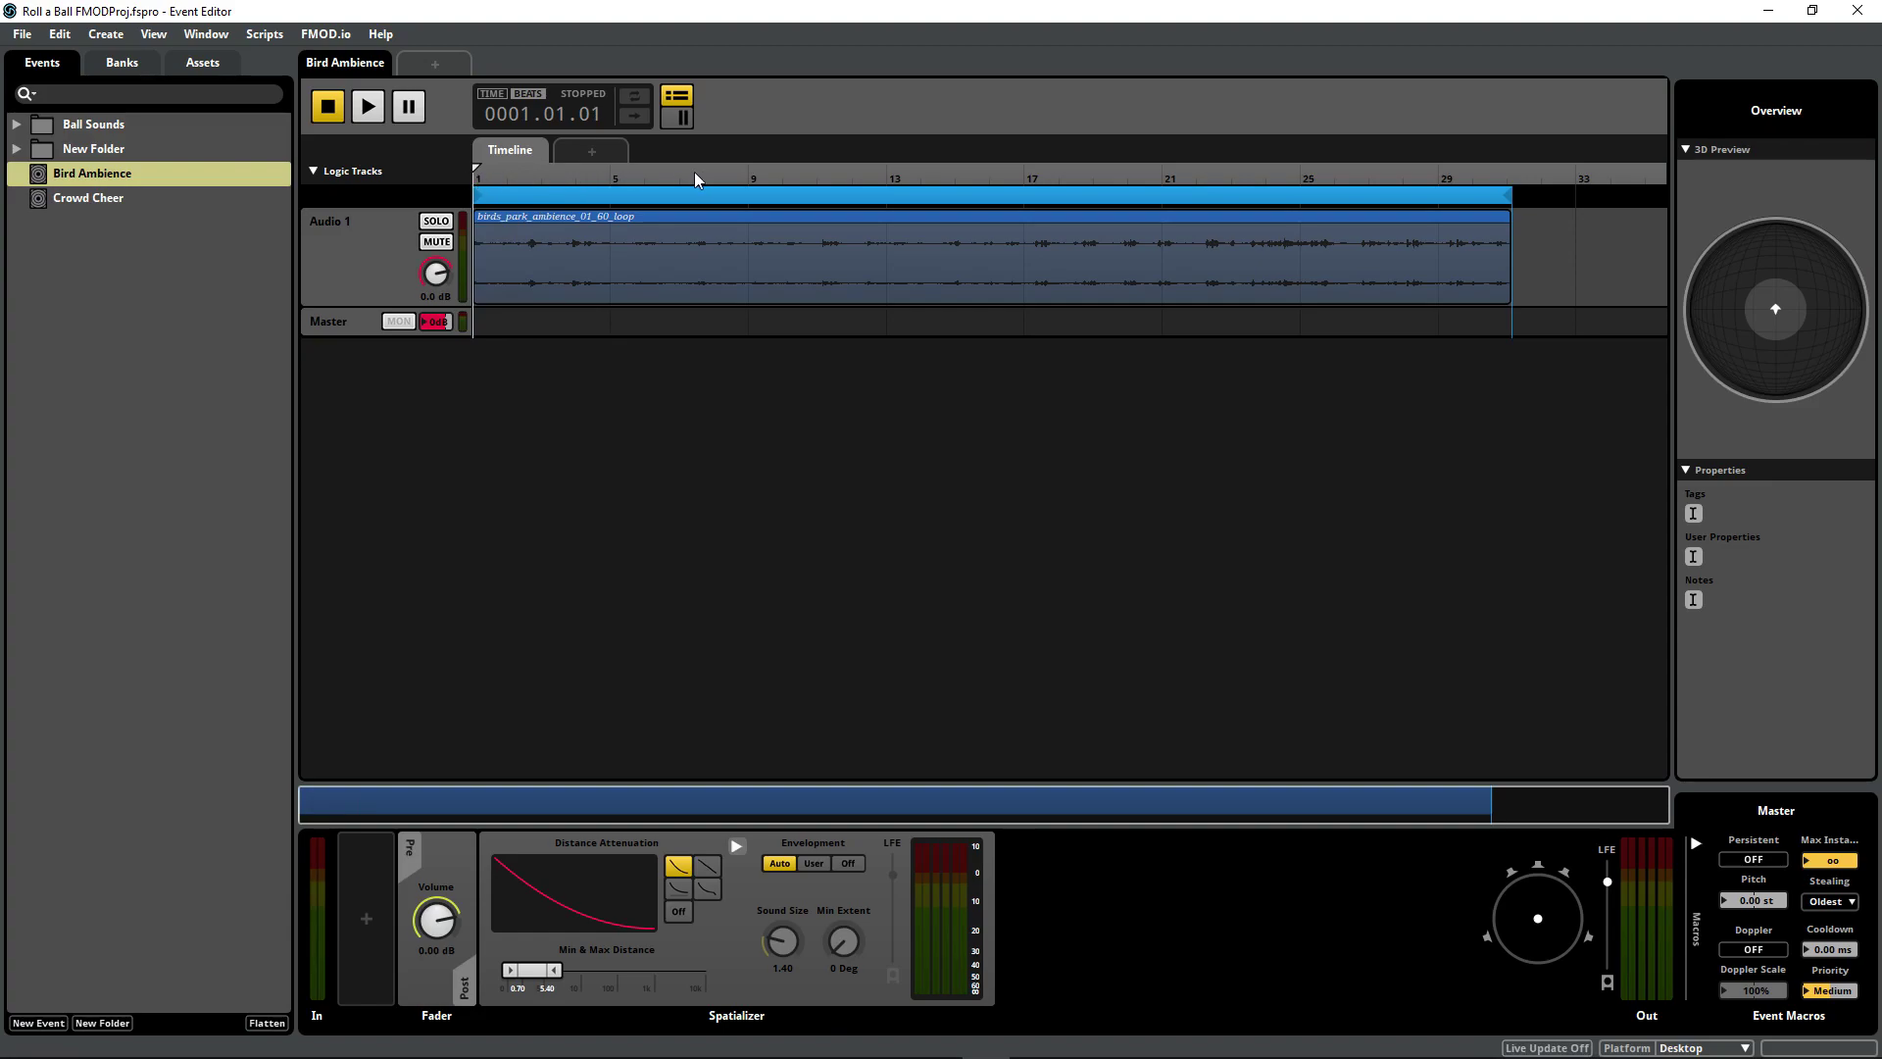
click(138, 194)
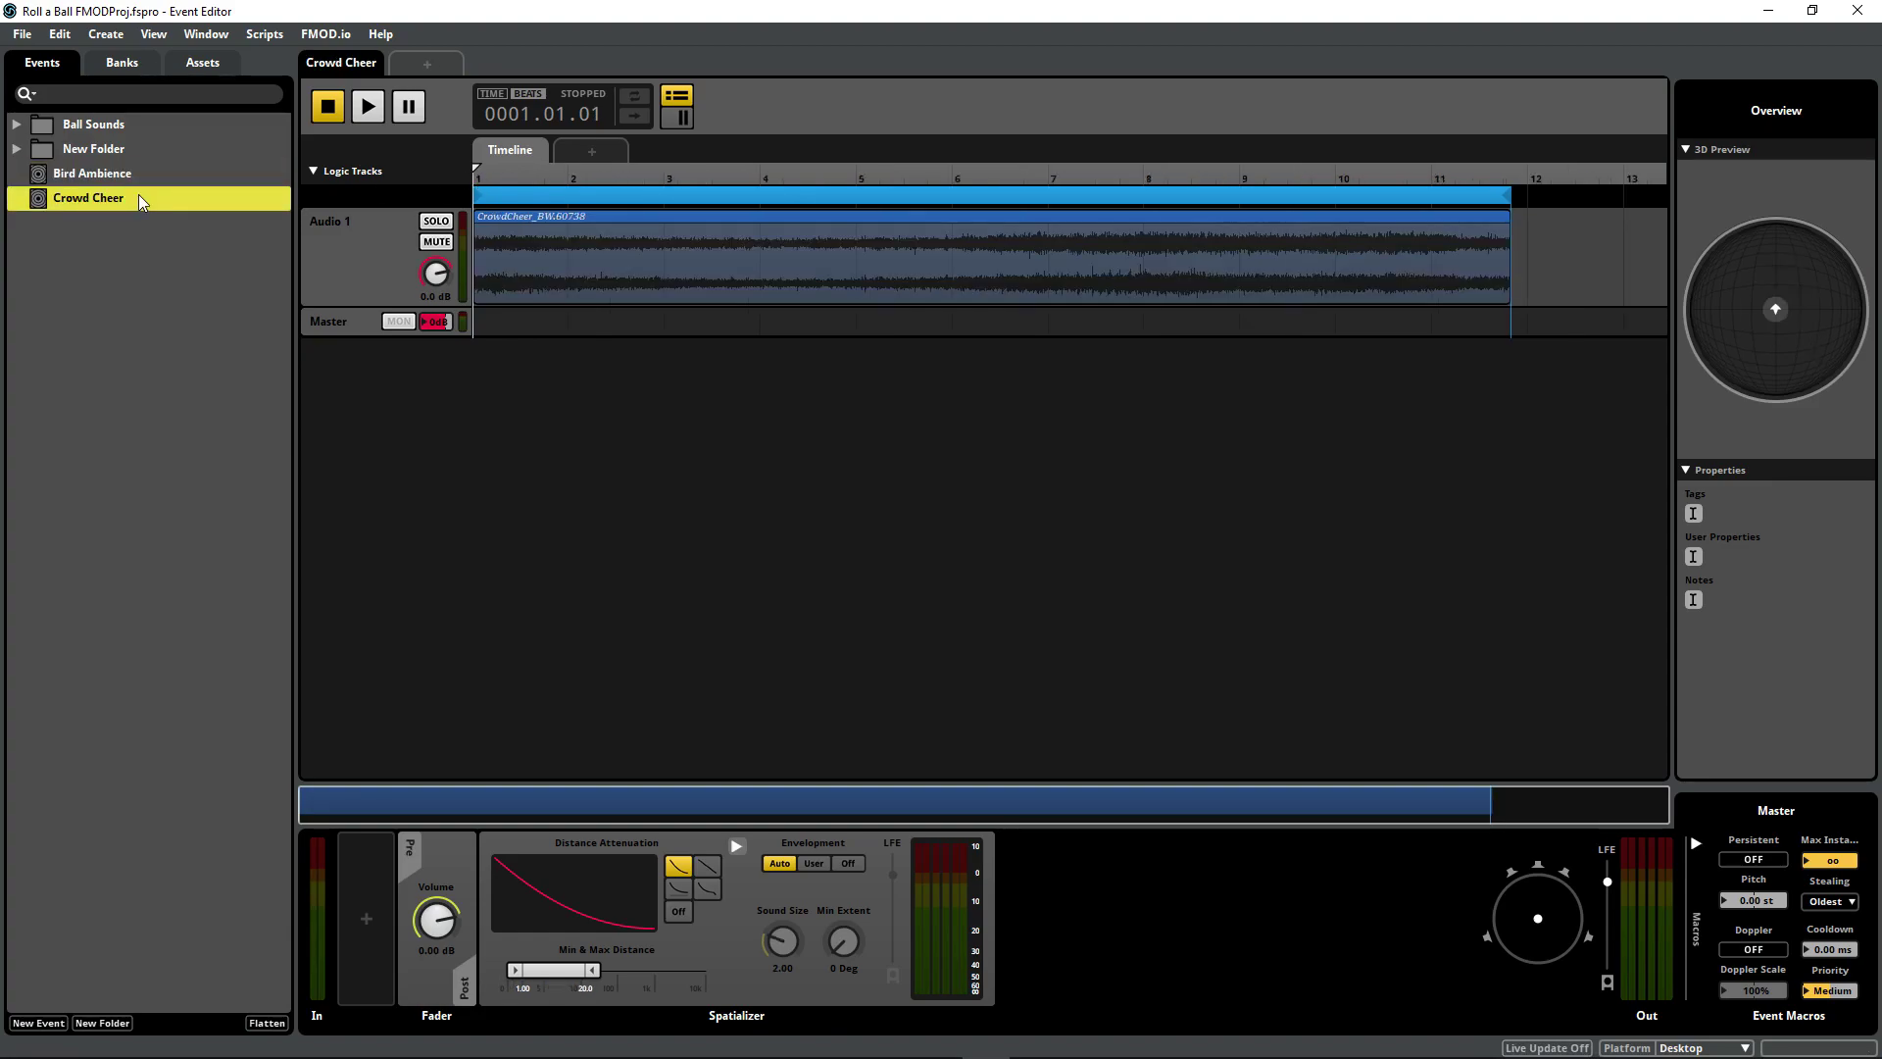
click(126, 177)
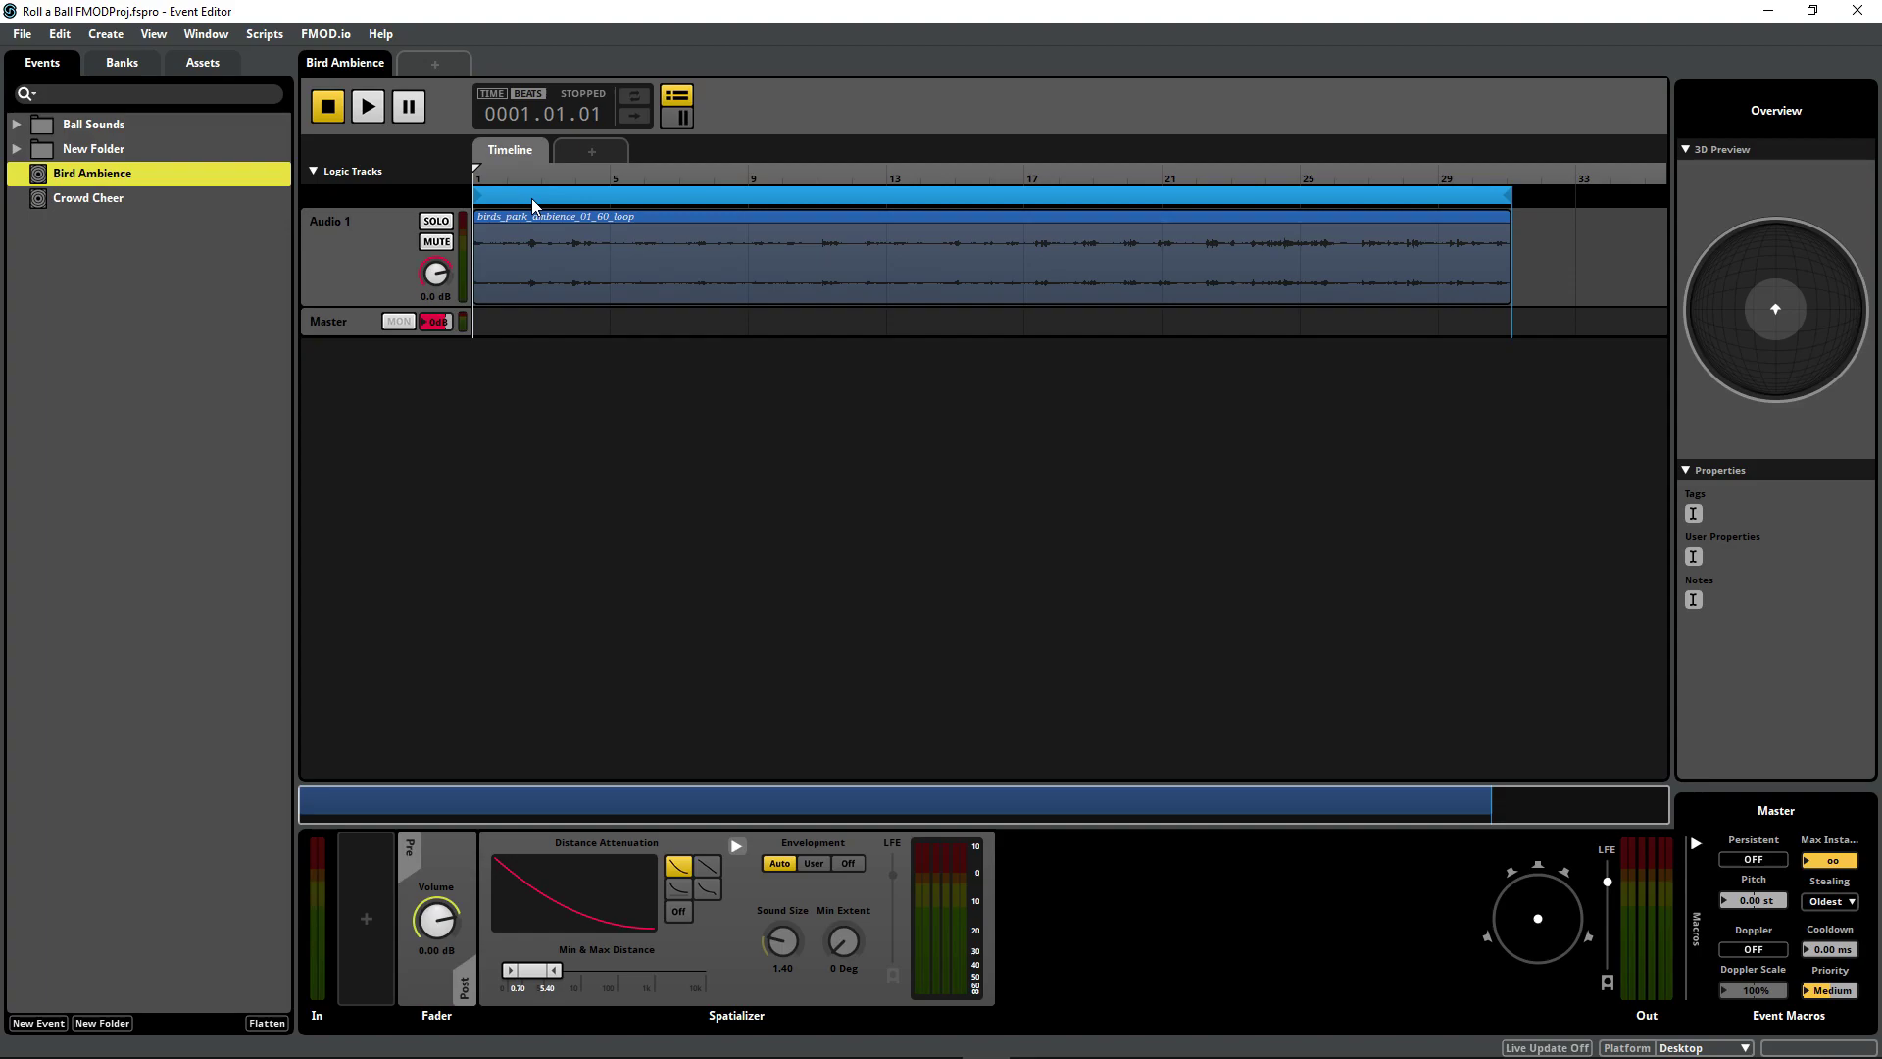
- Look at the loop region options for Bird Ambience and audition its loop from about bar 29
right_click(1532, 197)
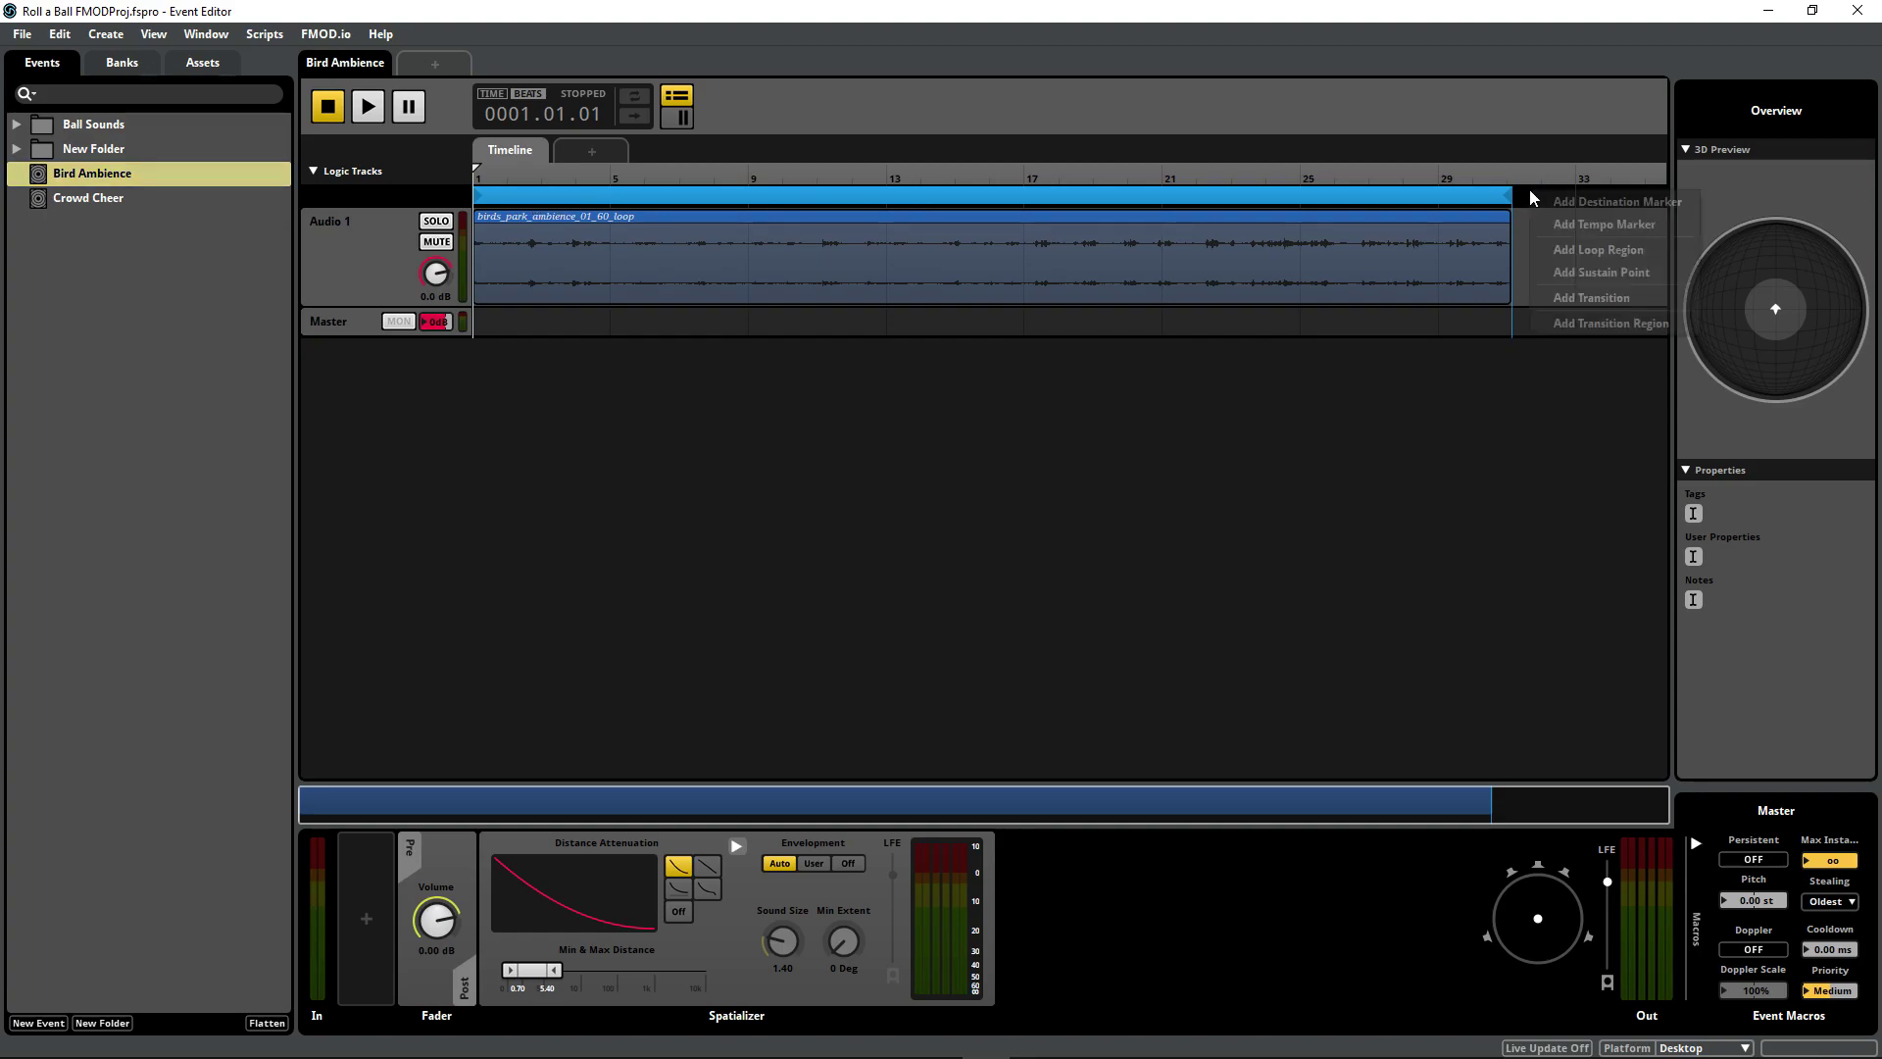
click(1580, 252)
click(1443, 174)
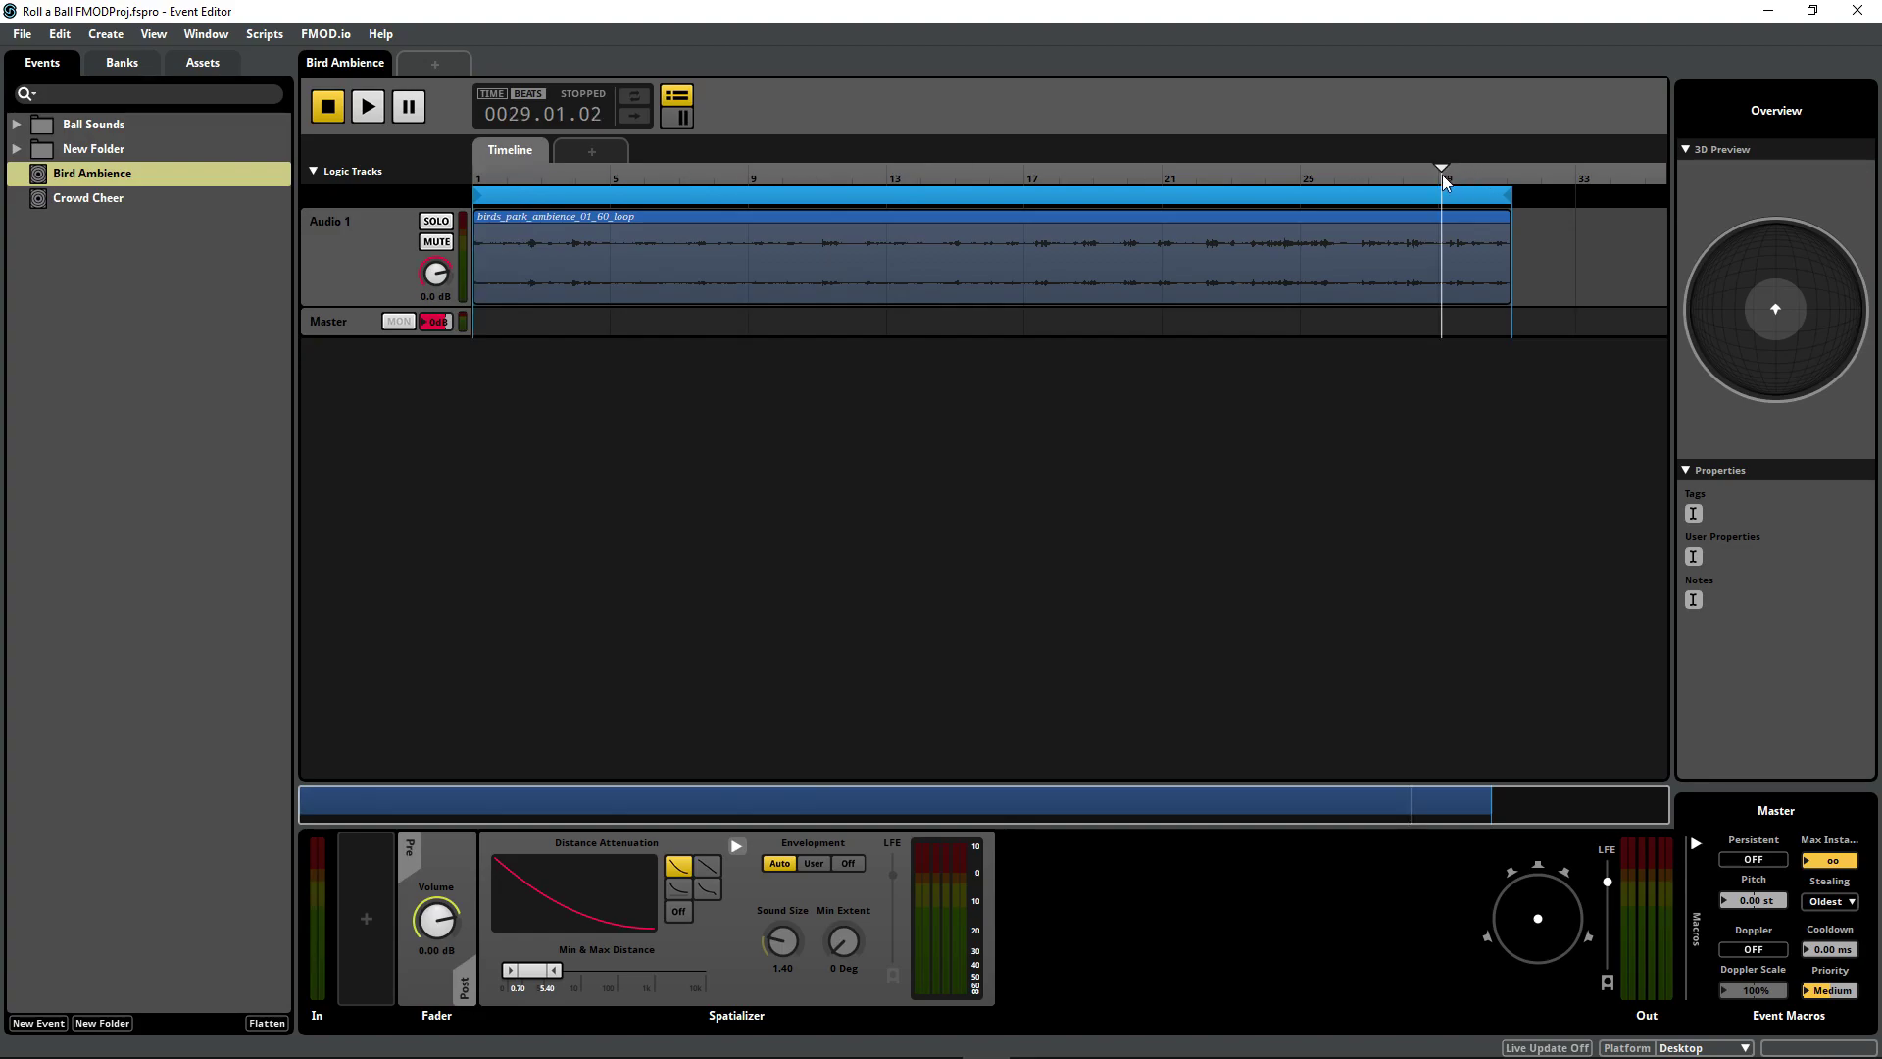
key(space)
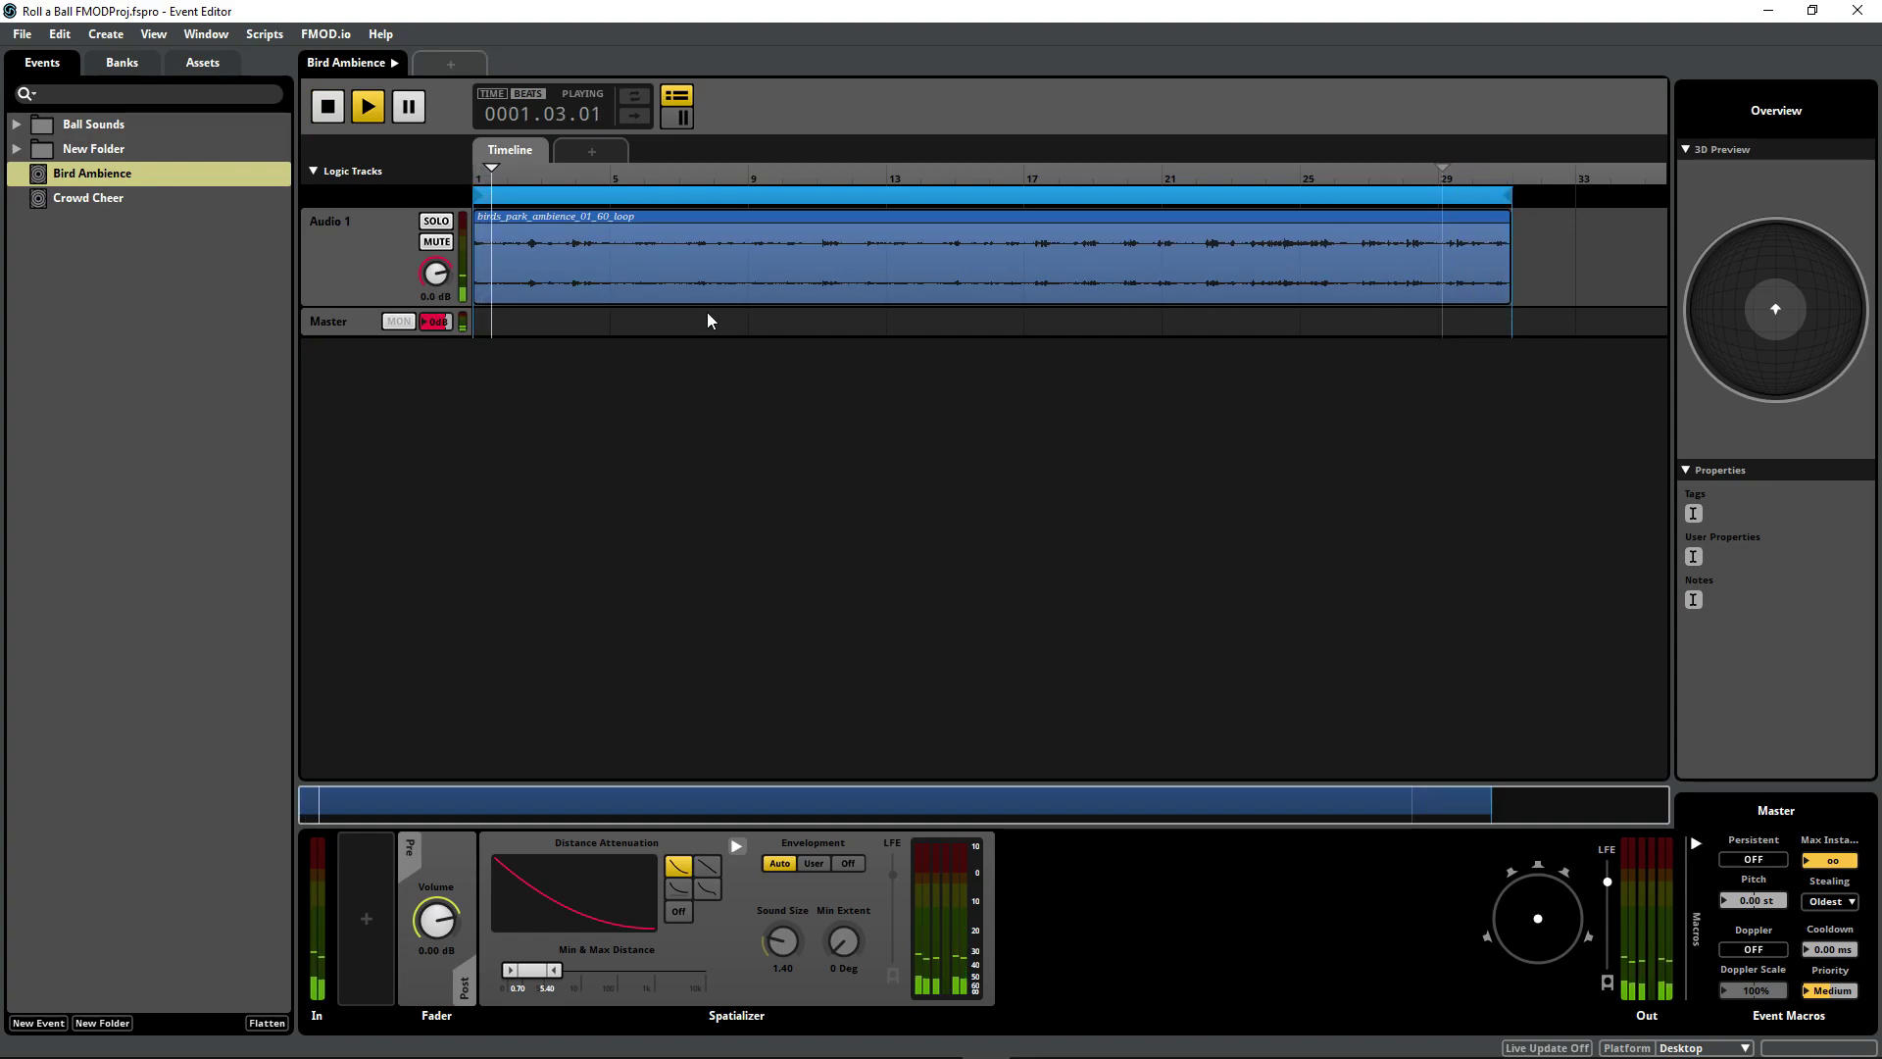
key(space)
- Audition the Crowd Cheer event from its start and stop playback
click(138, 203)
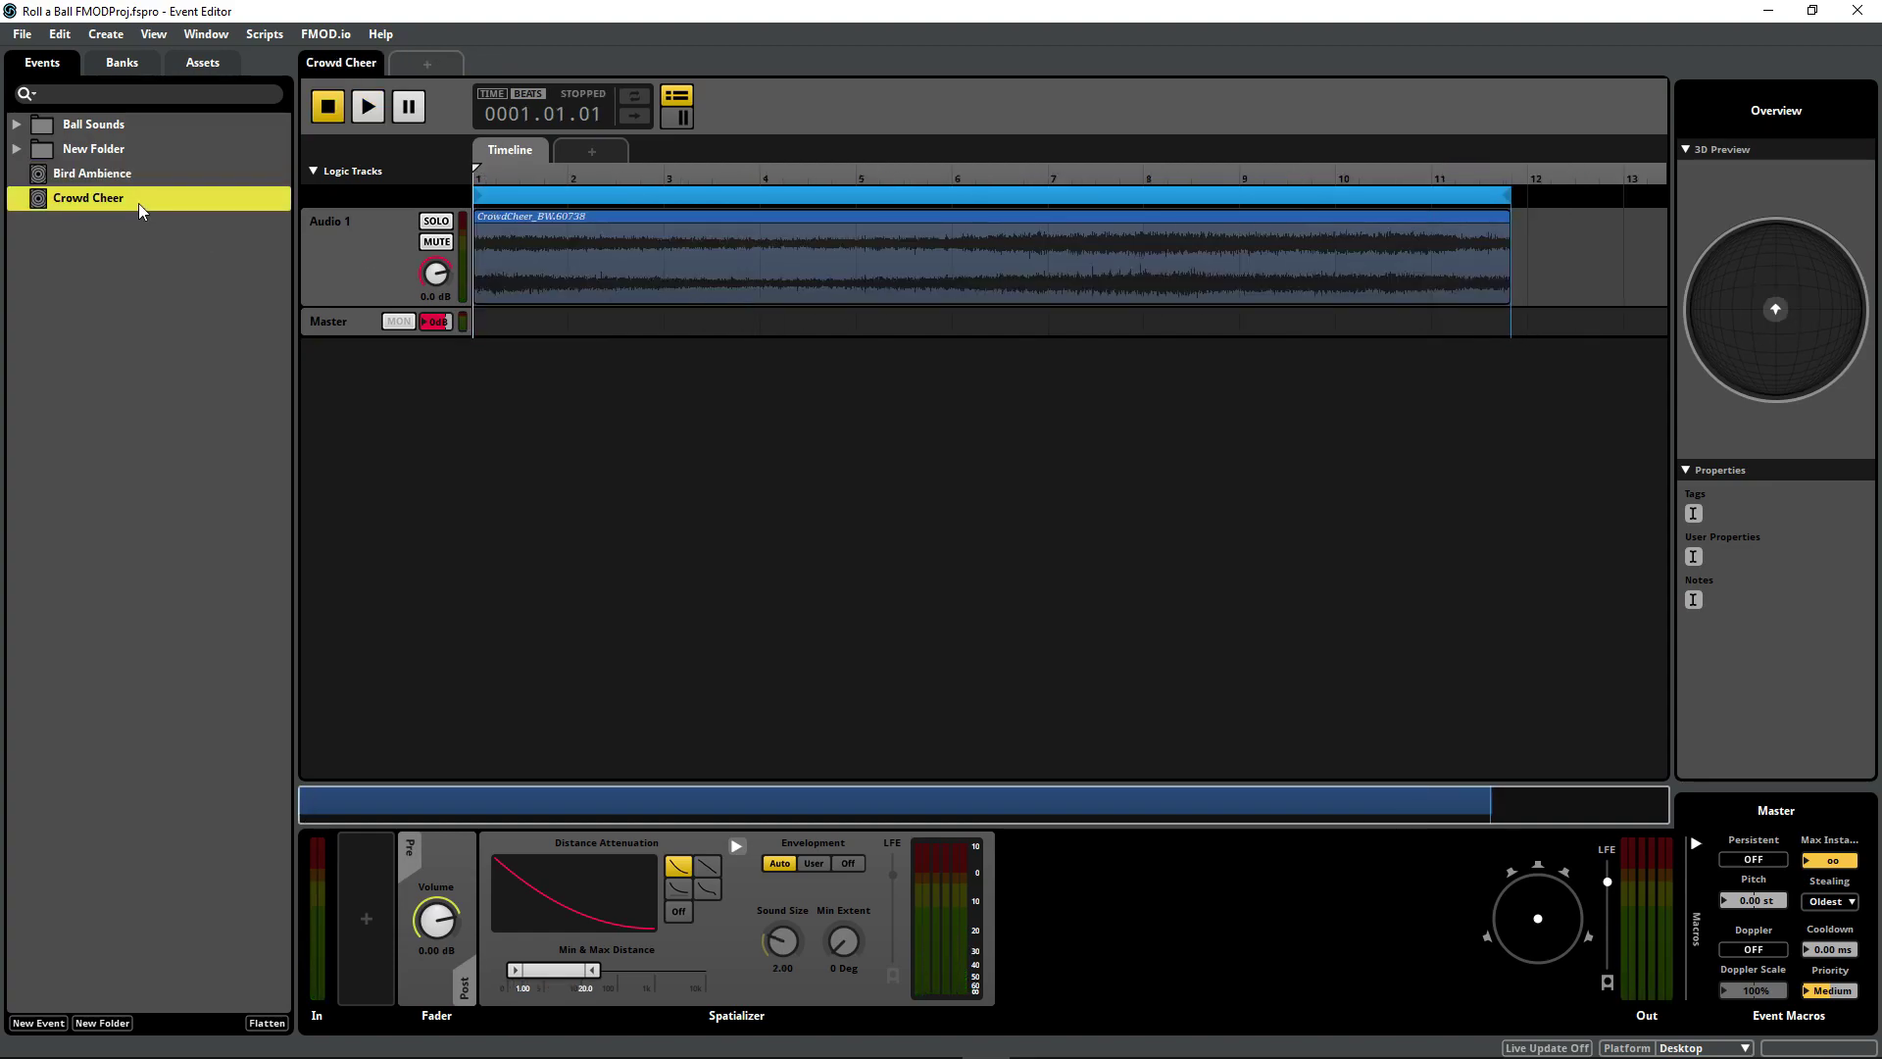
key(space)
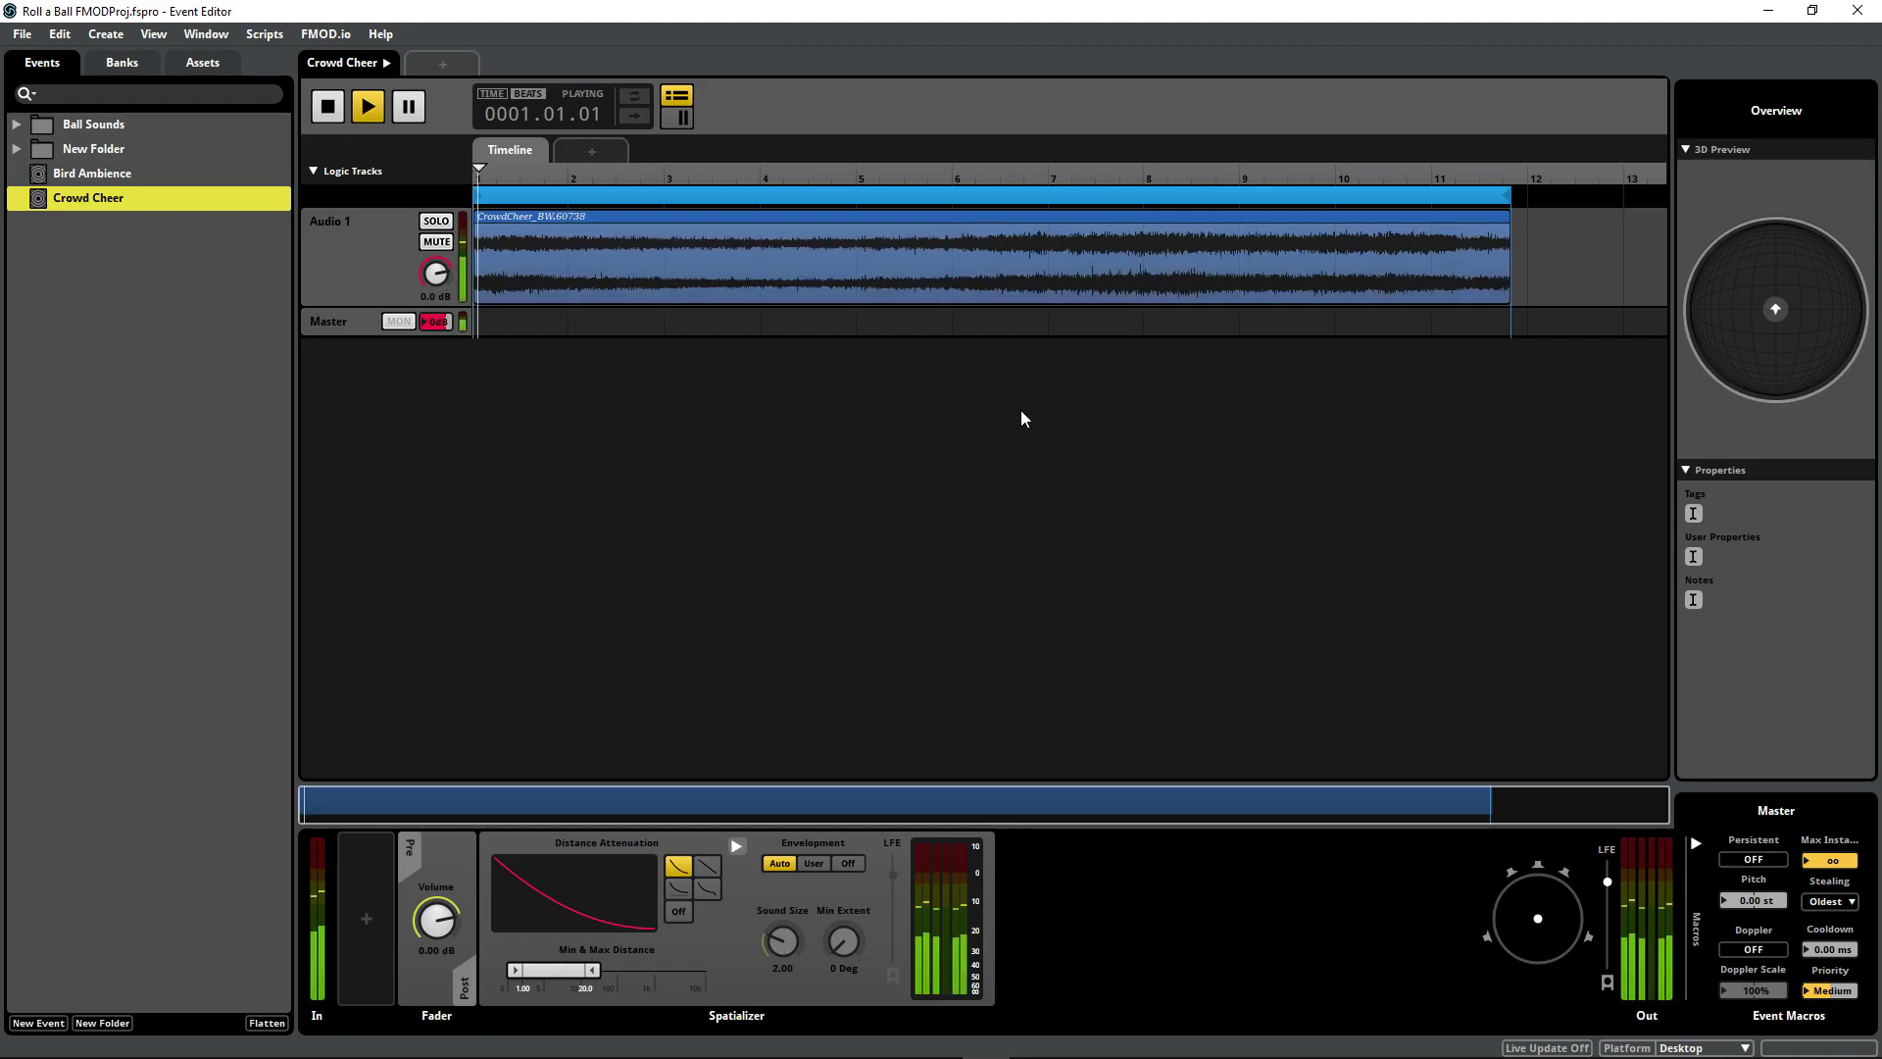
key(space)
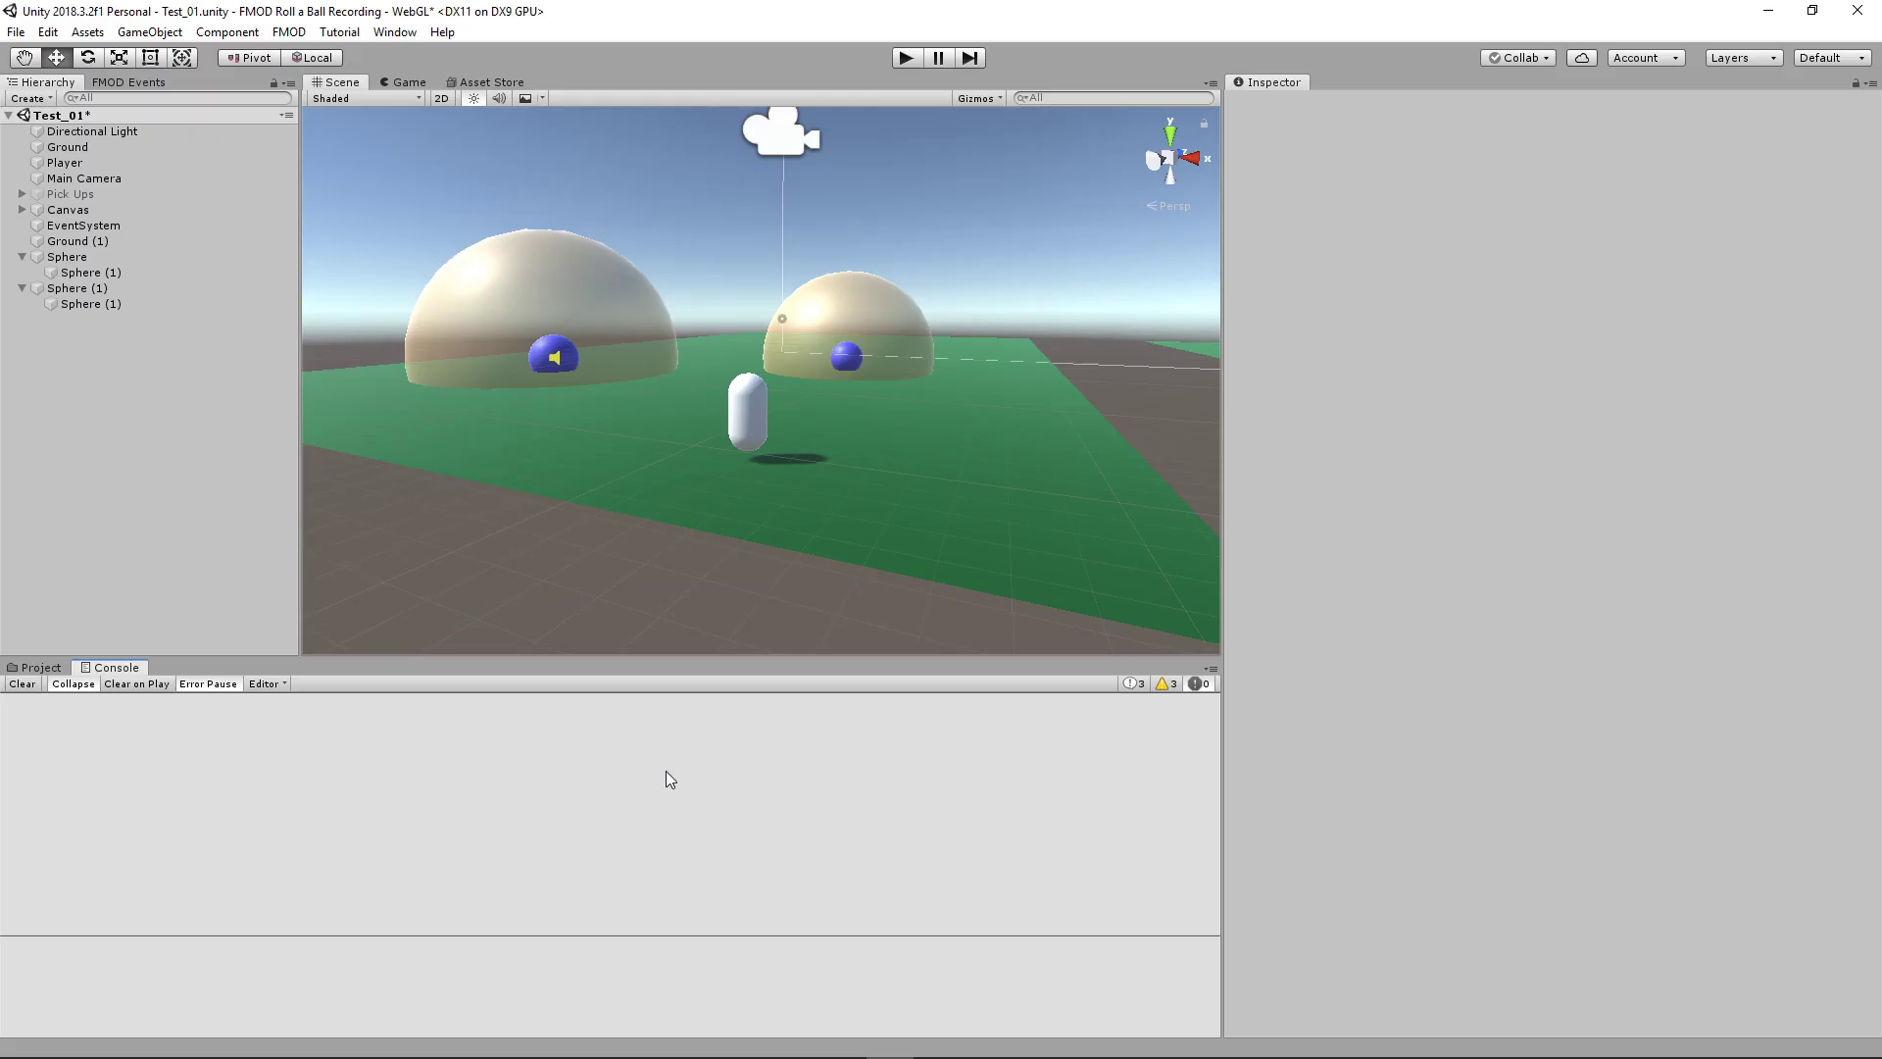
- Switch to Unity, select the outer Sphere object that plays Crowd Cheer, and frame it in the scene view
click(98, 256)
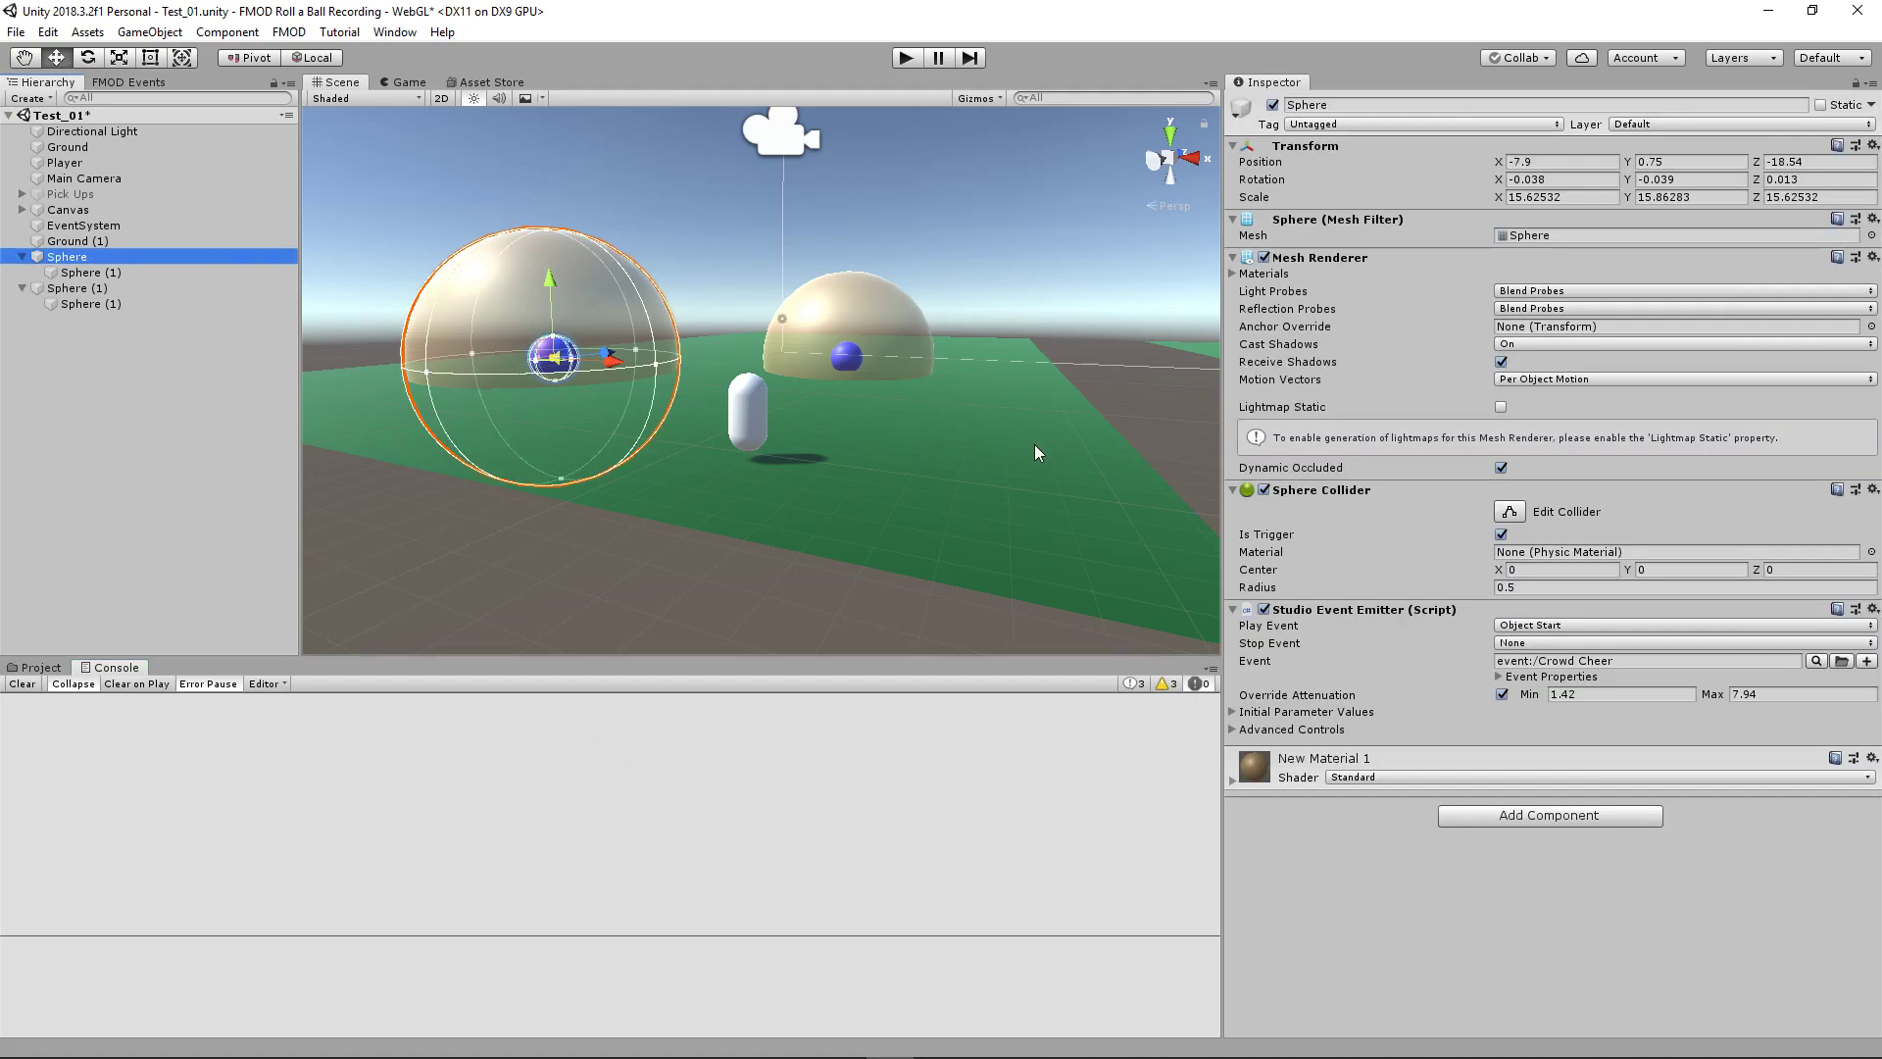
key(f)
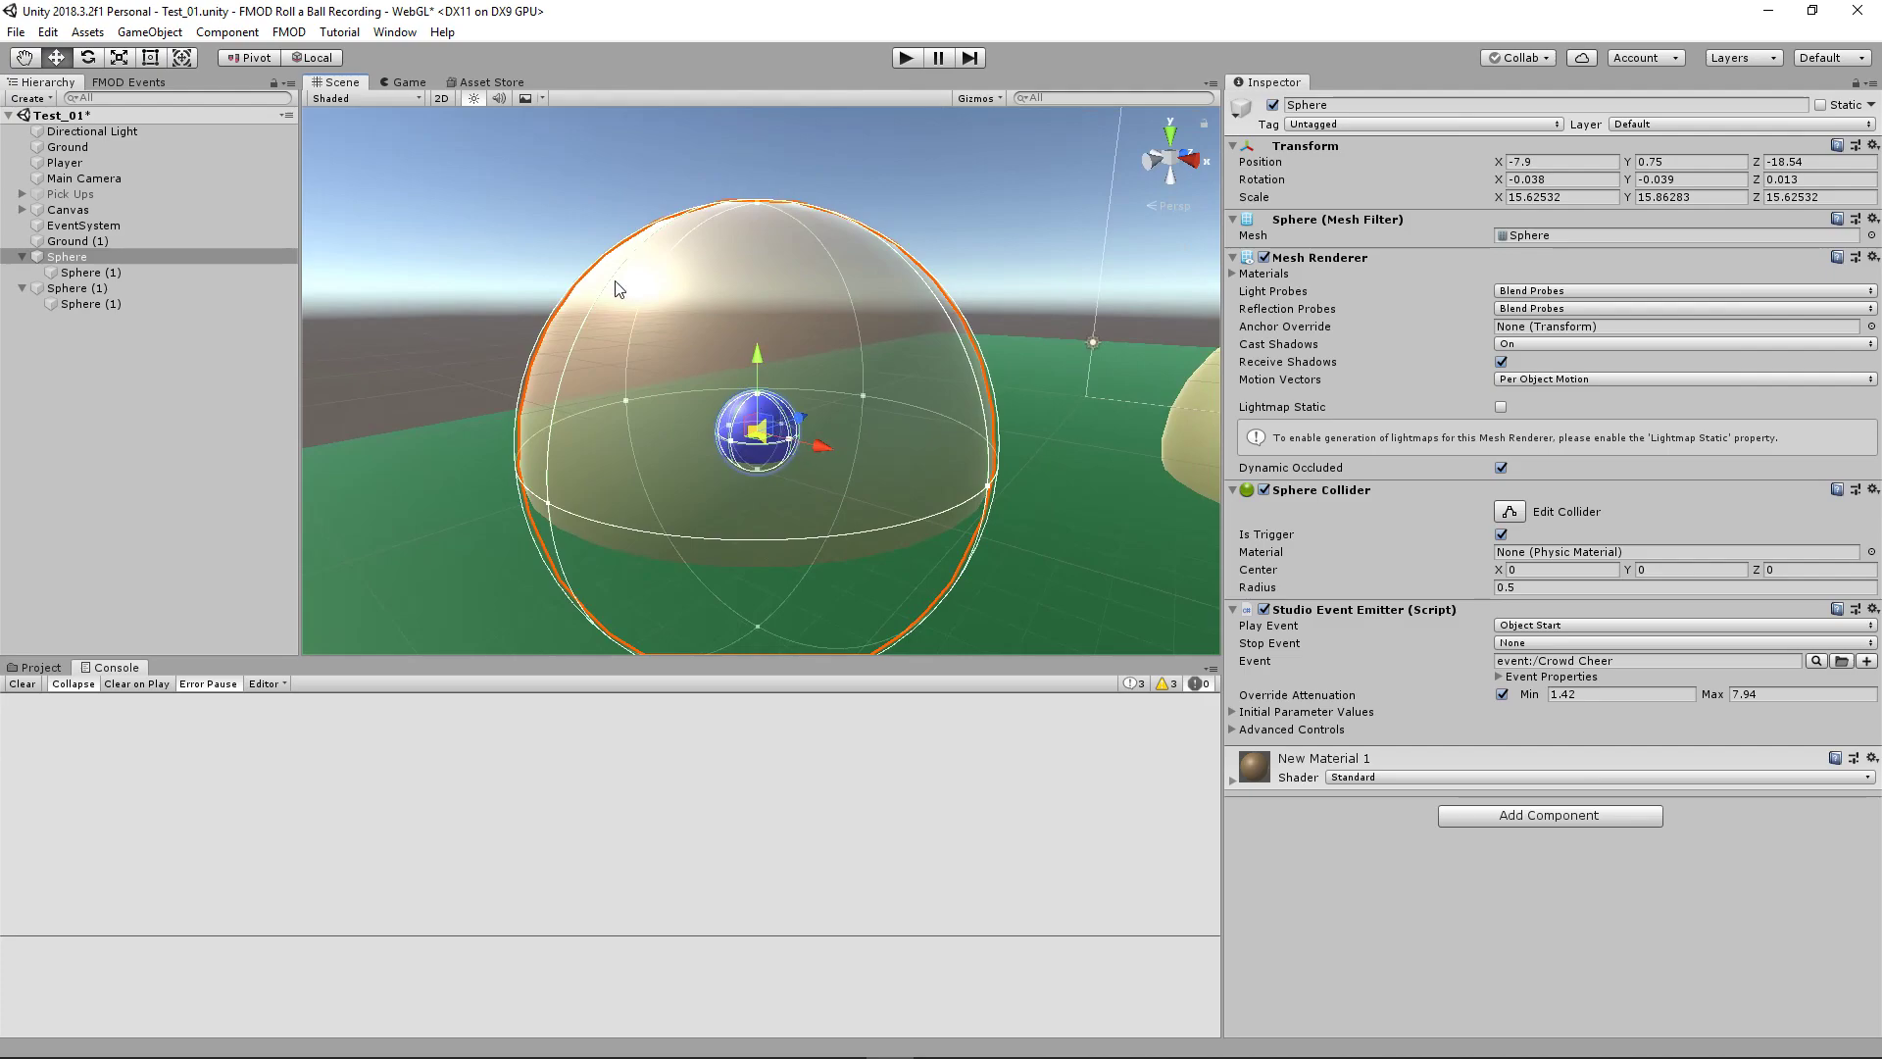
- Switch to FMOD Studio and build the project's banks
click(938, 1038)
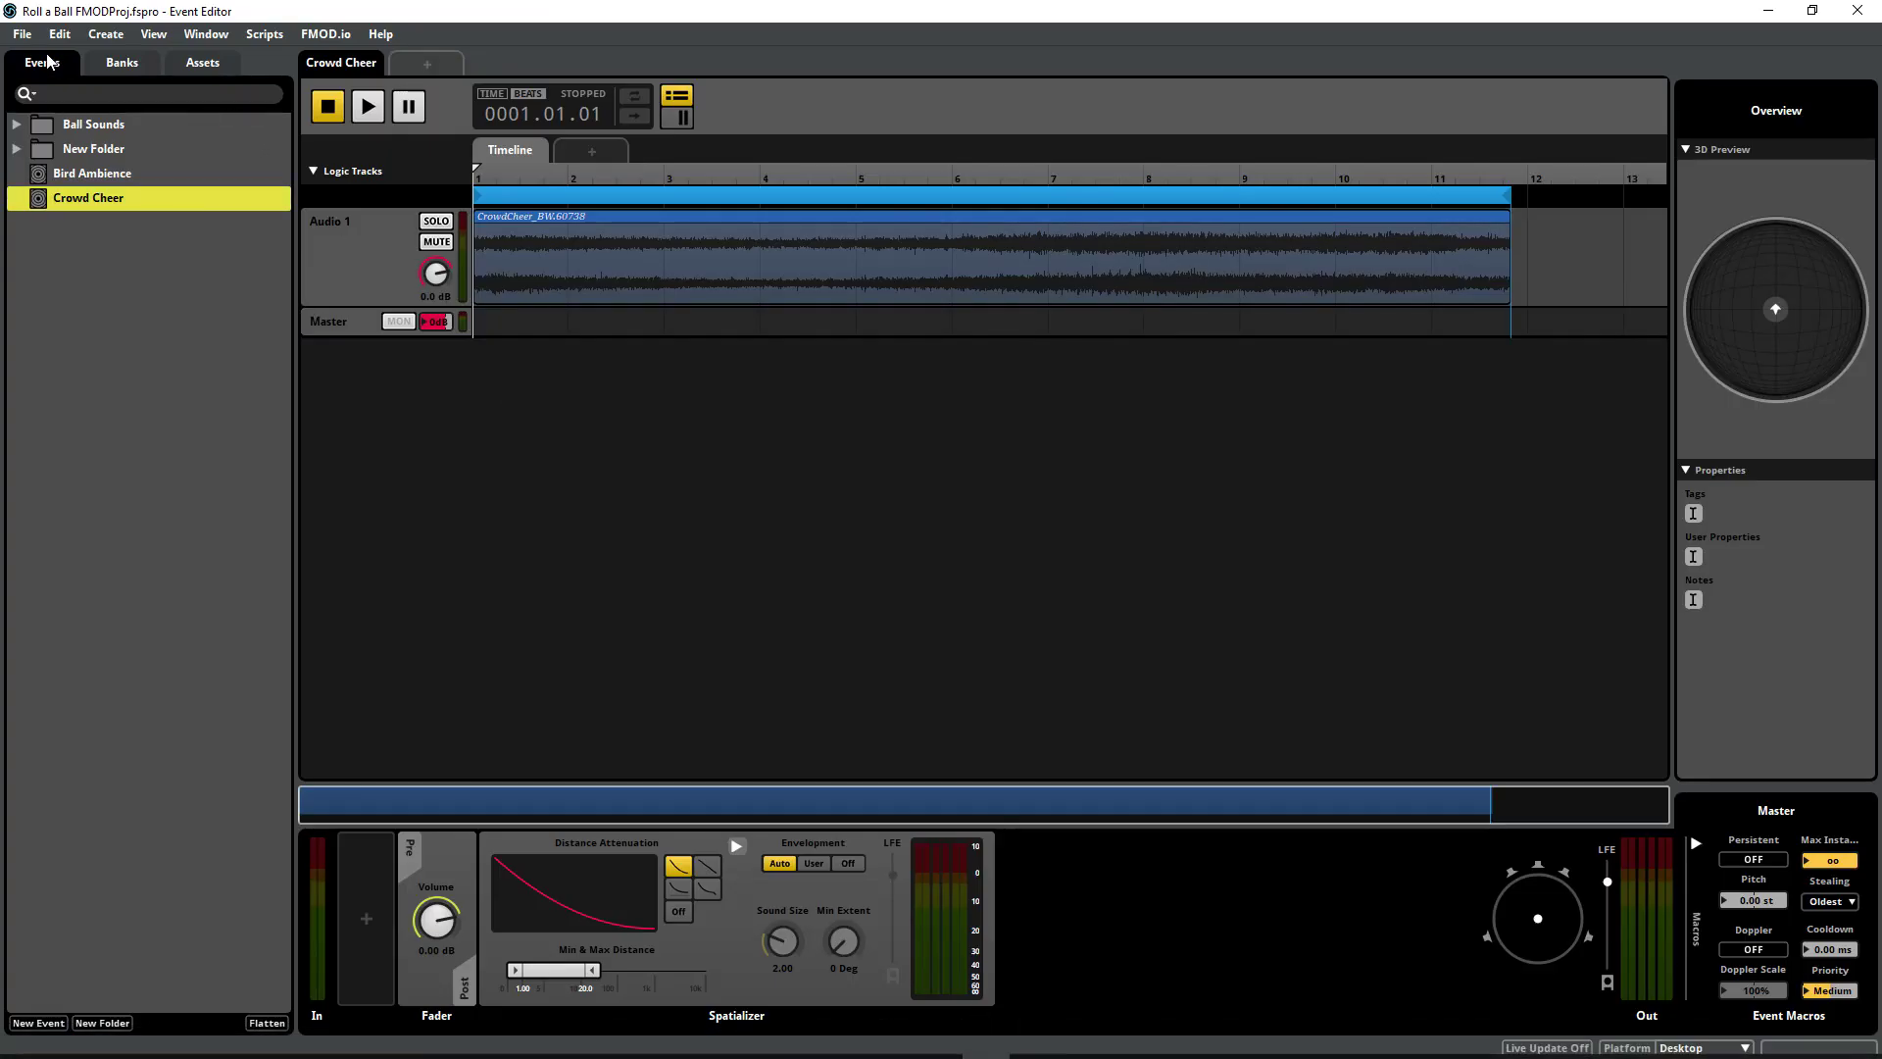
click(22, 34)
click(71, 273)
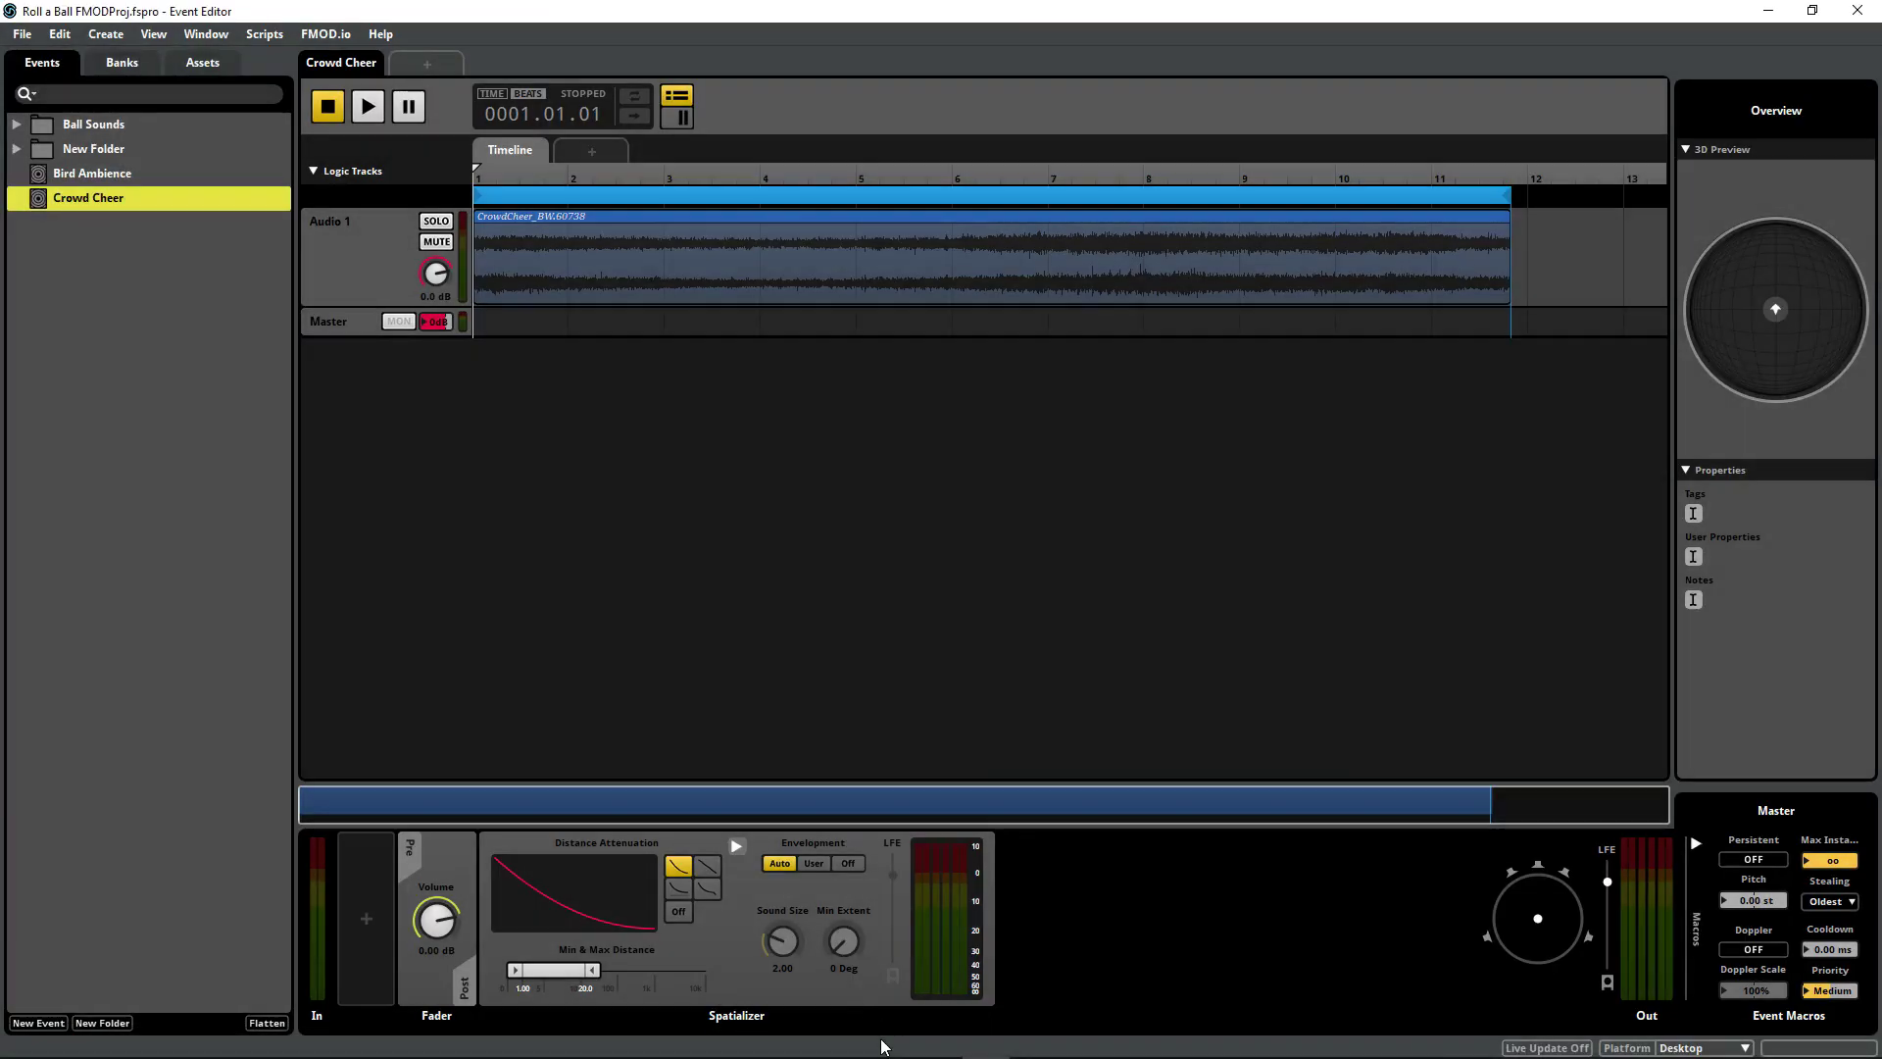
- Switch to Unity and copy the full path of the Crowd Cheer event from the FMOD events list
click(895, 1039)
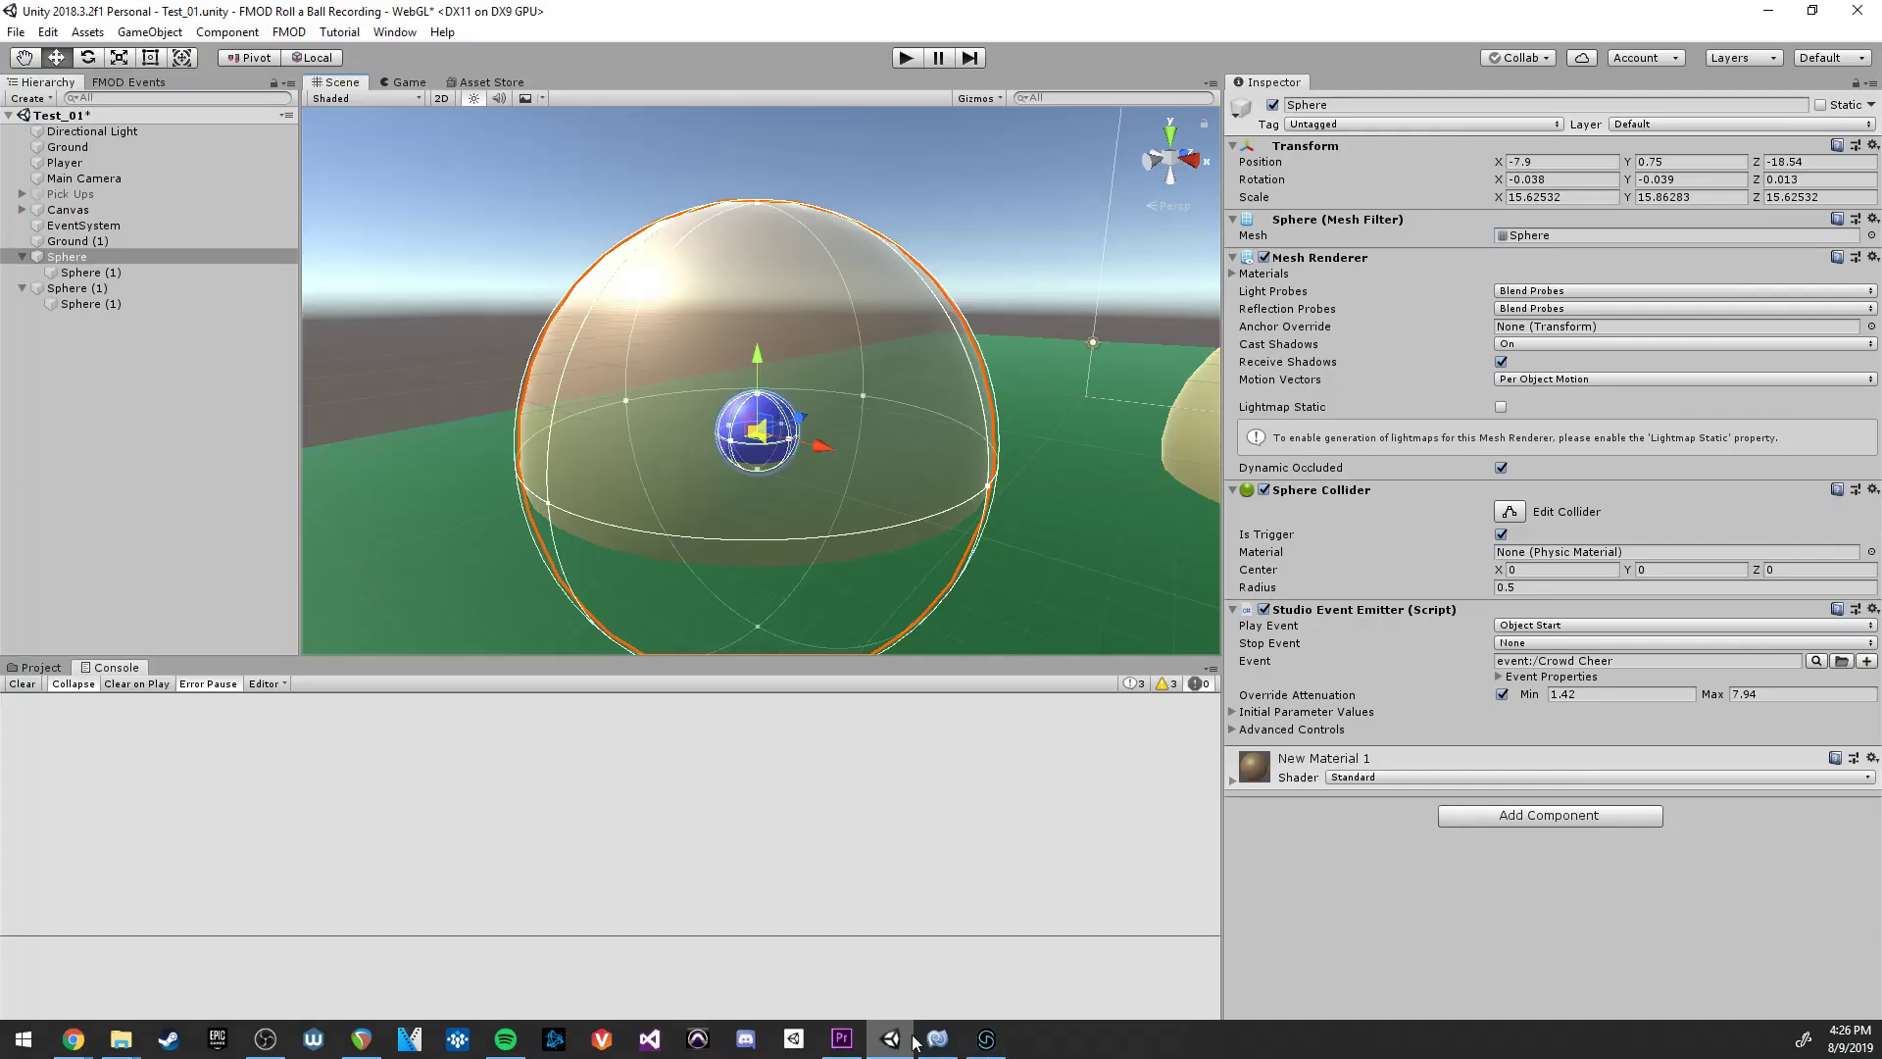
click(129, 83)
click(74, 126)
click(88, 188)
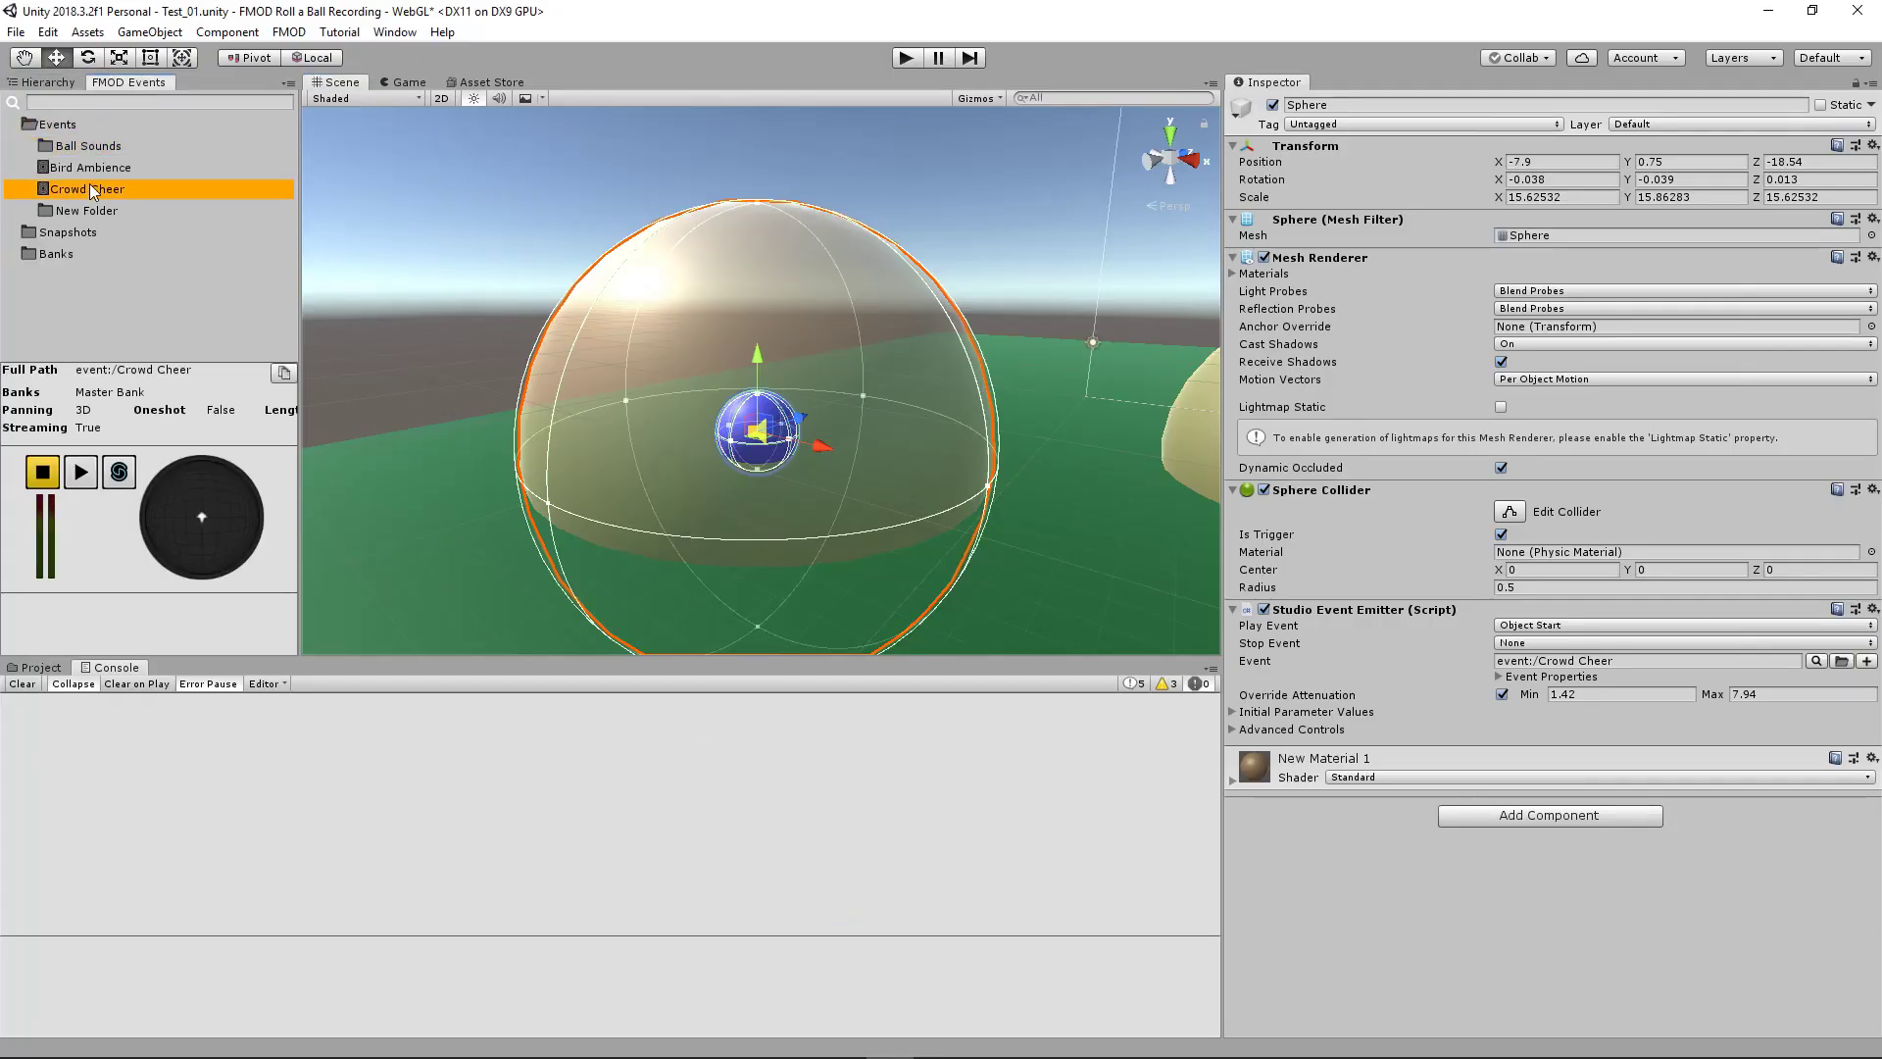
click(283, 374)
- Select the outer Sphere in the hierarchy and search its addable components for "event emit"
click(47, 83)
click(88, 257)
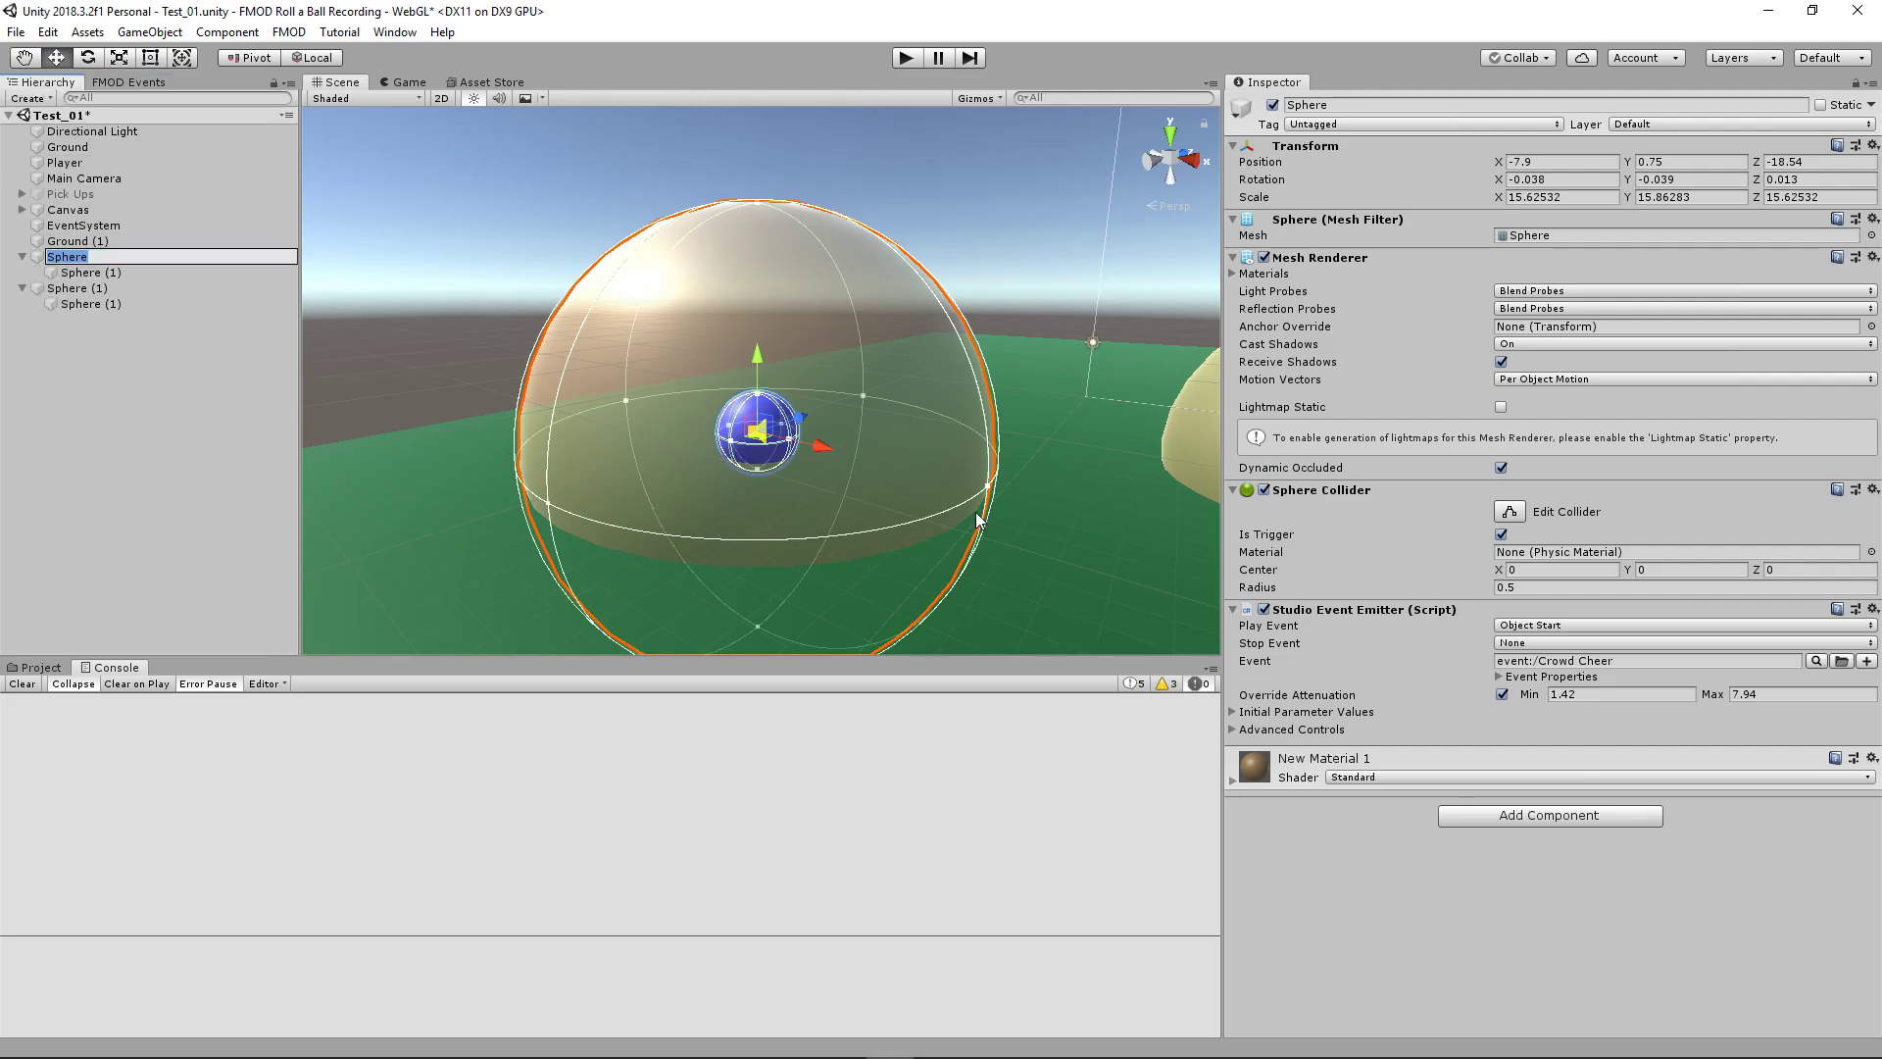
click(1545, 815)
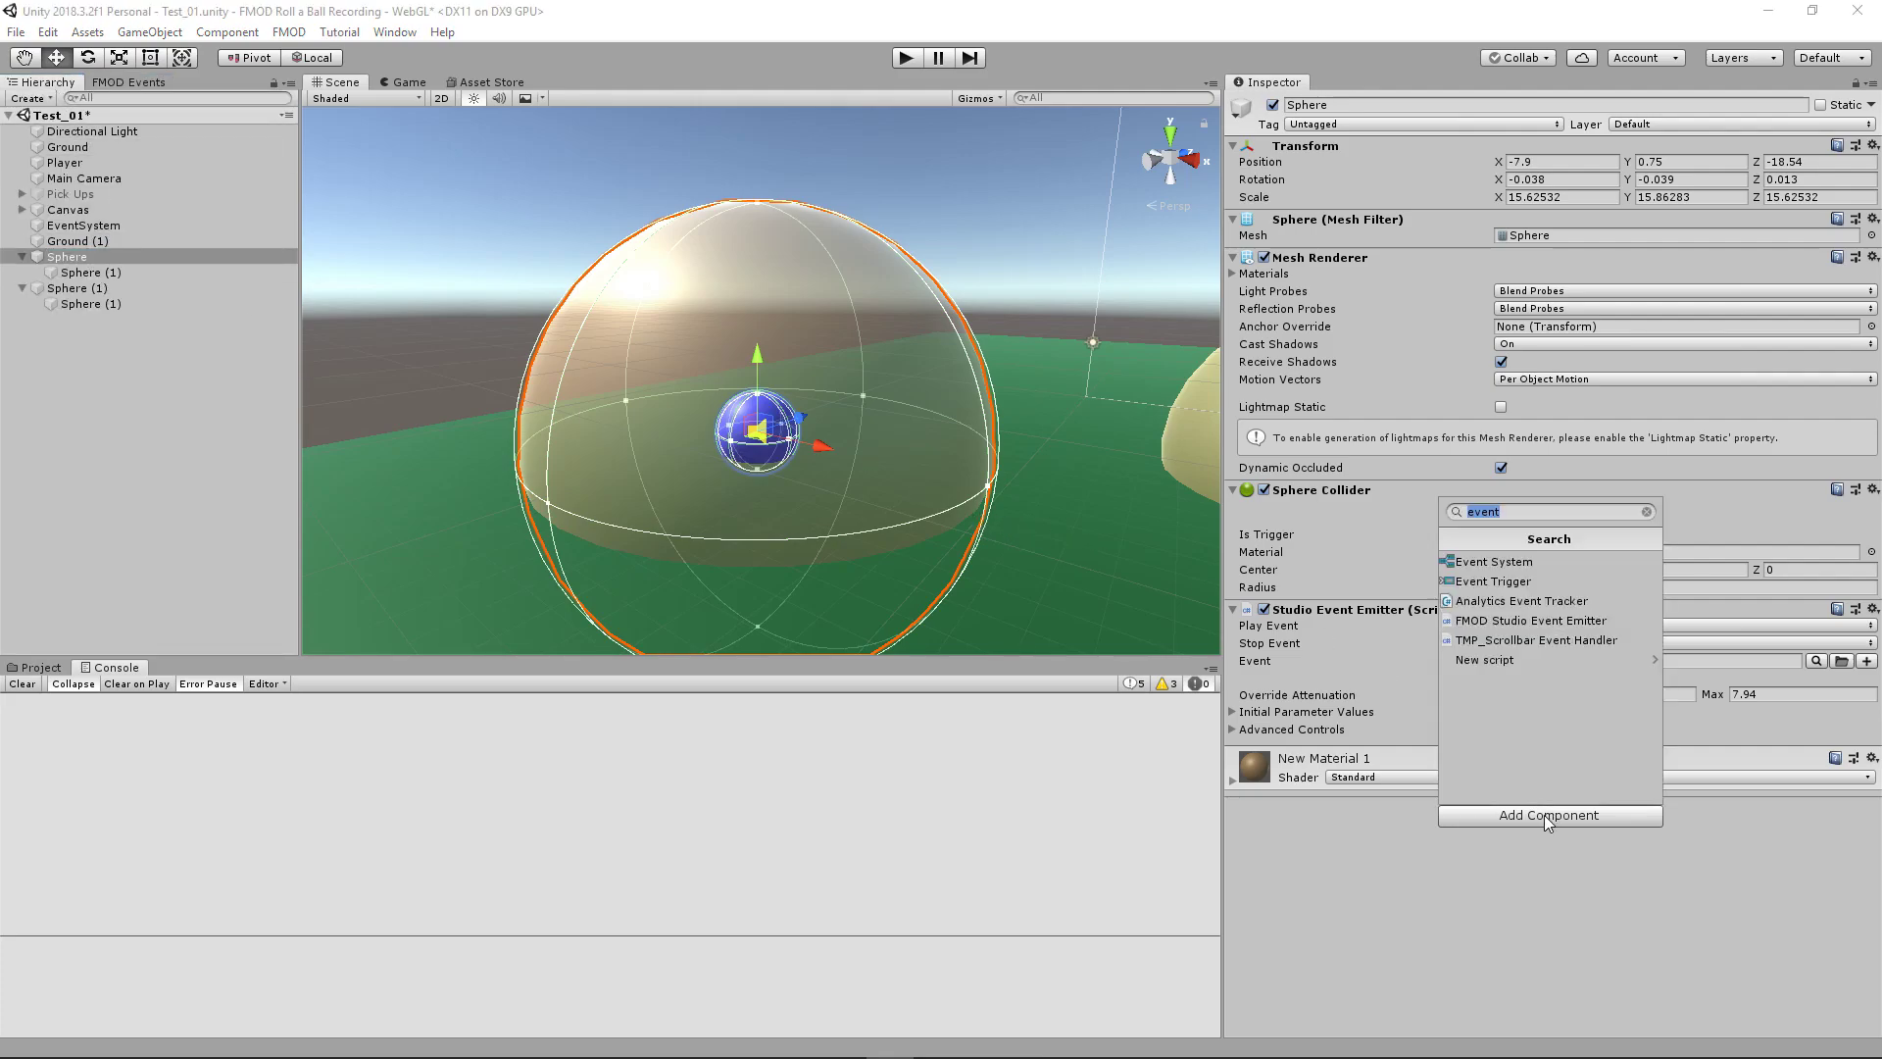
text(event emit)
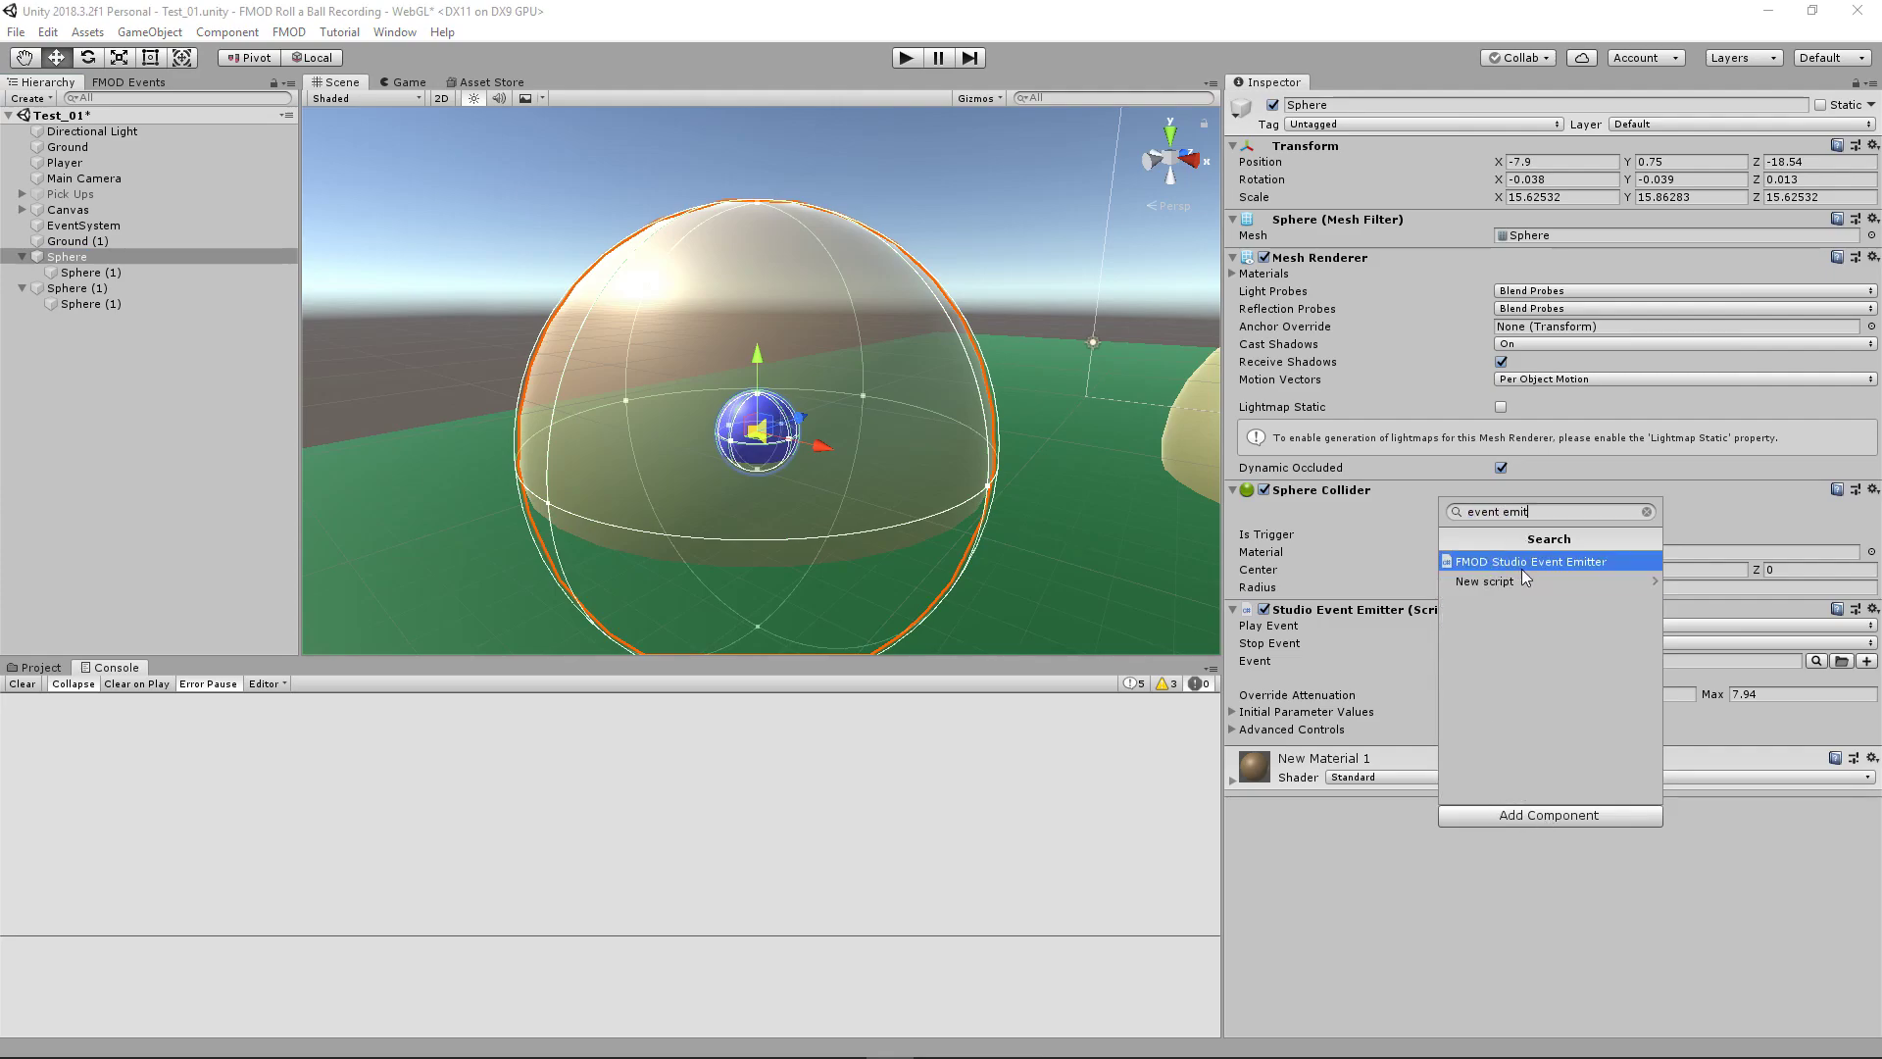
click(1343, 912)
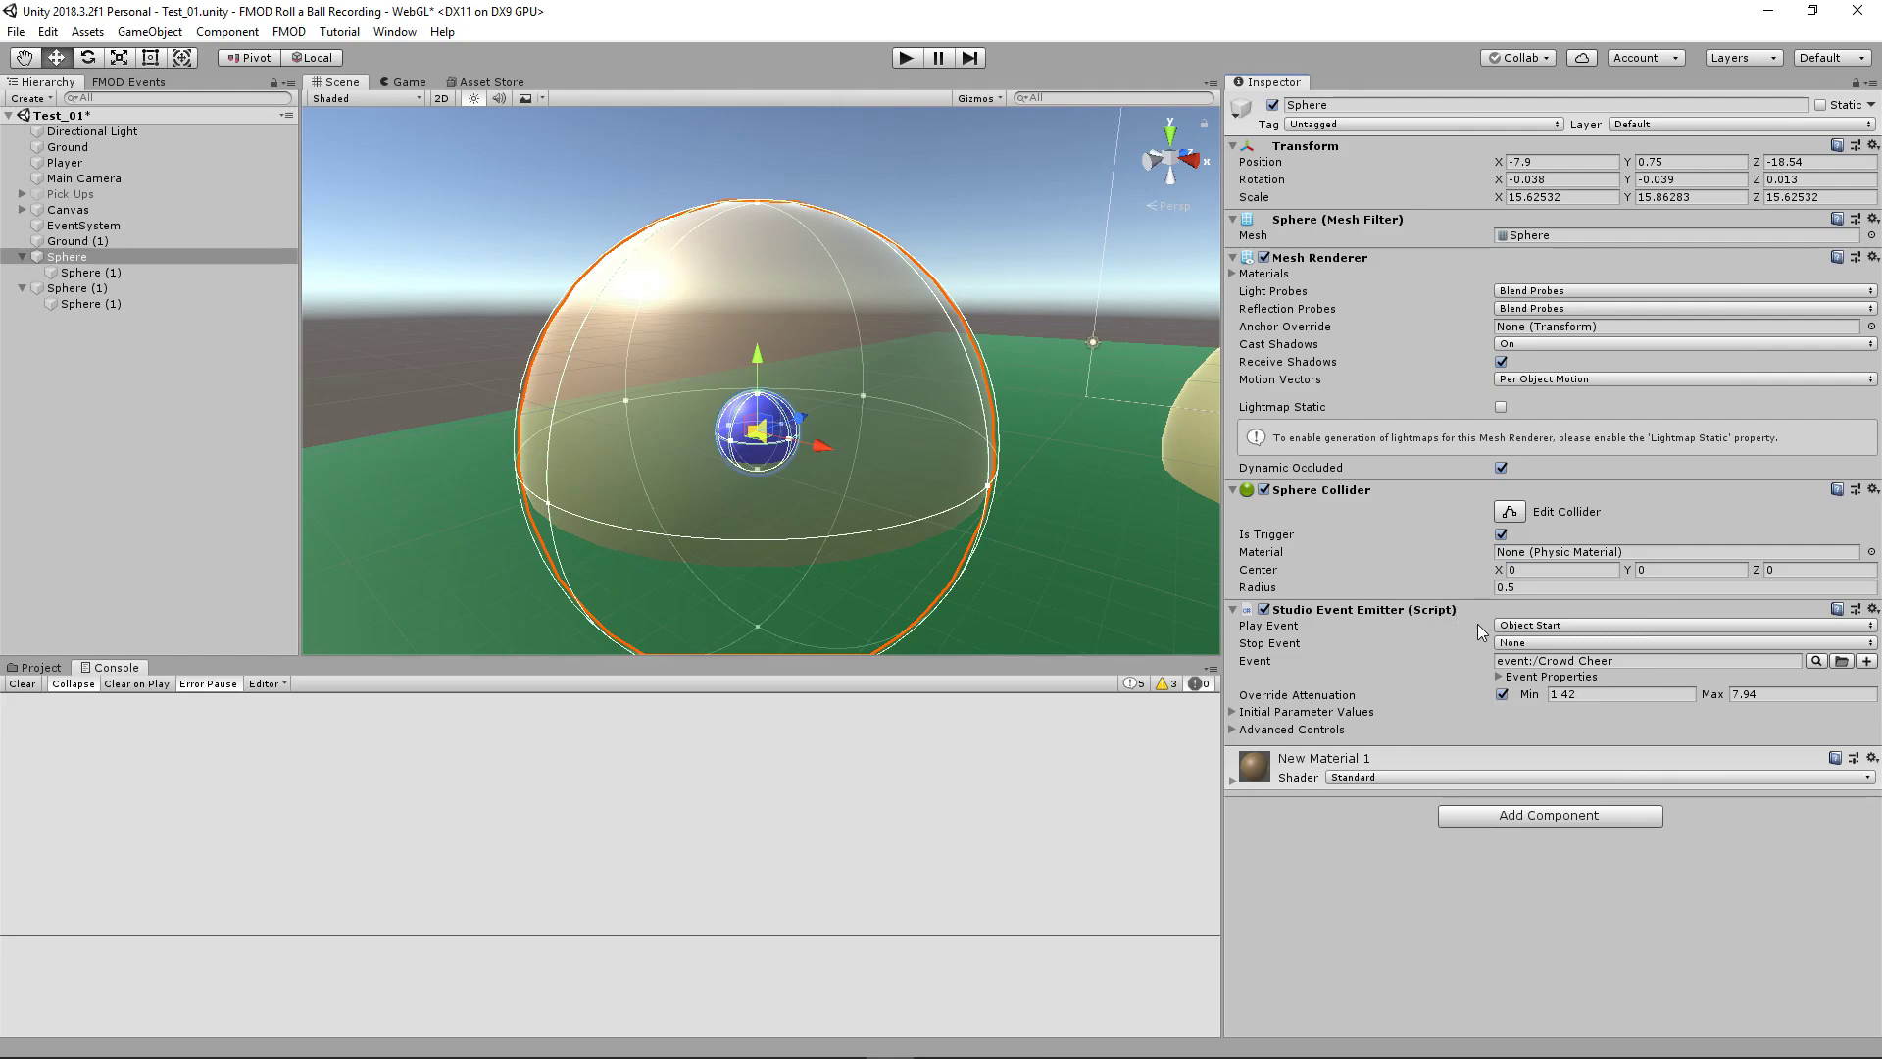
- Compare the Sphere emitter's event path with the full path of Crowd Cheer in the FMOD events list
click(1618, 660)
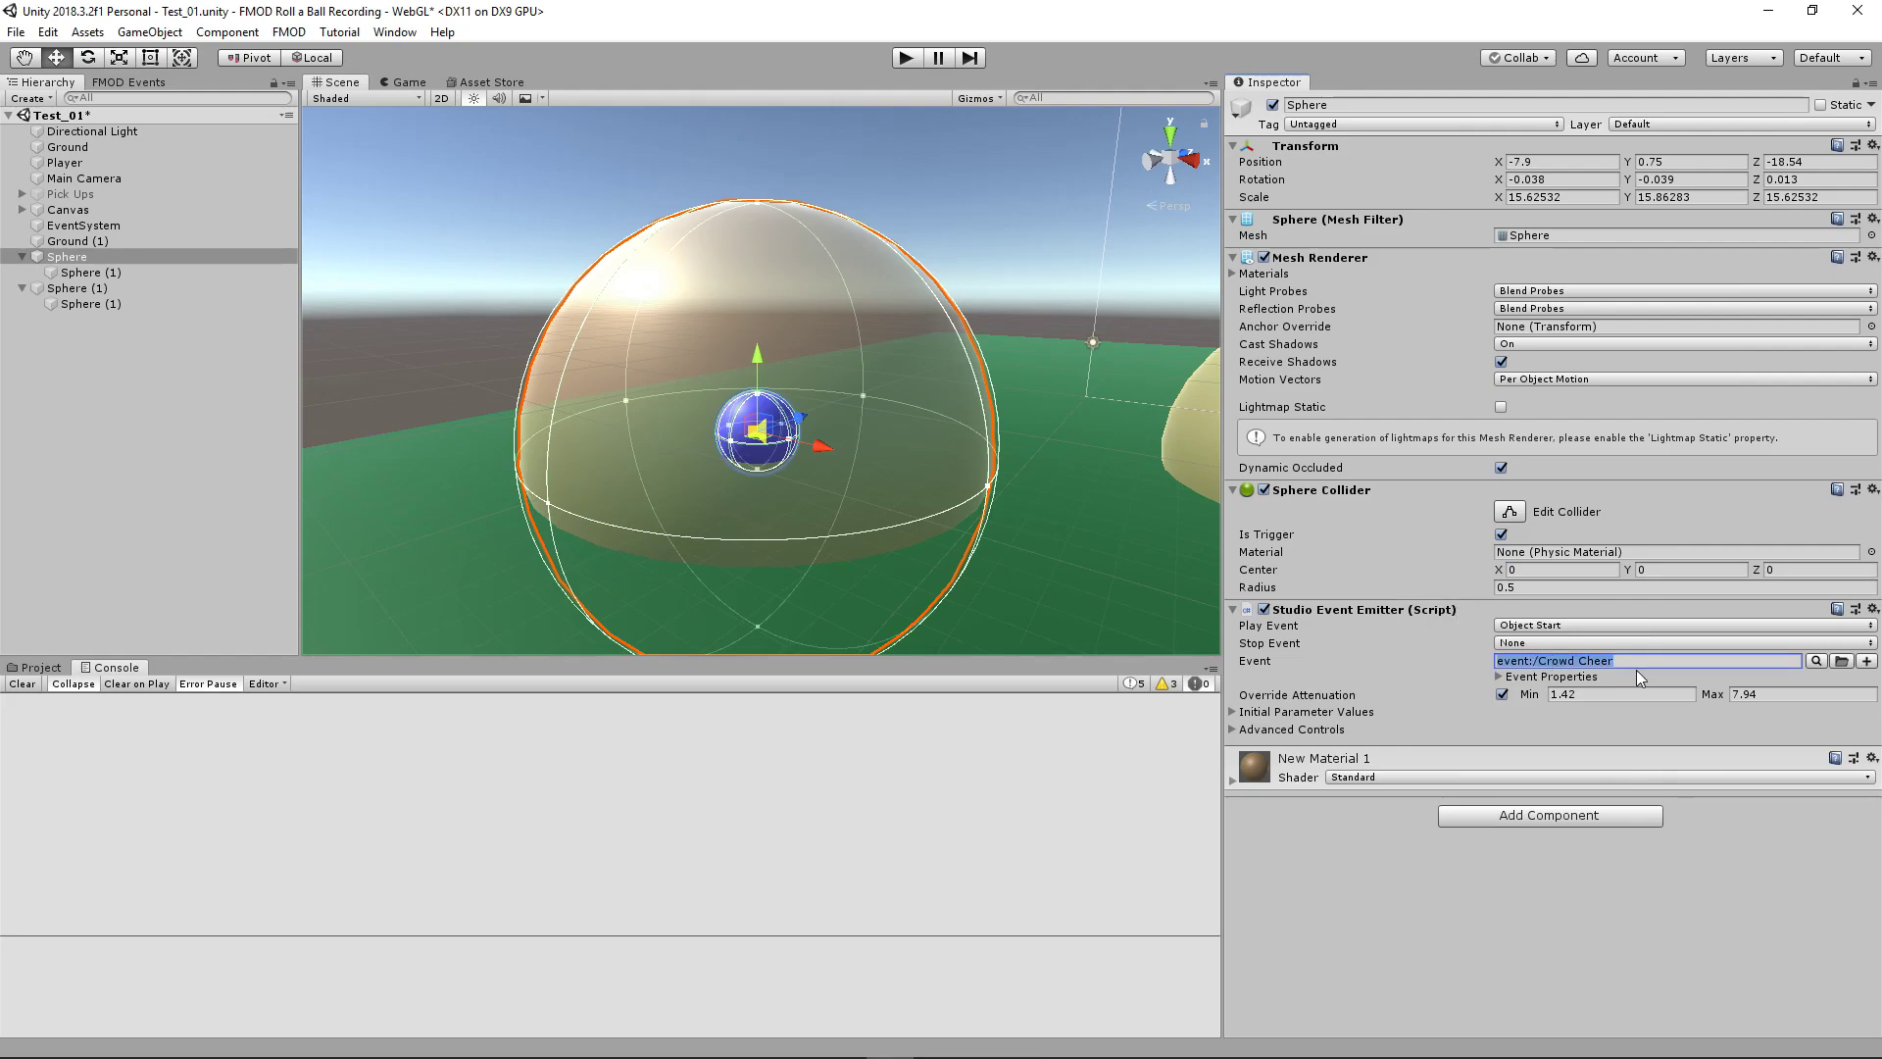
click(145, 83)
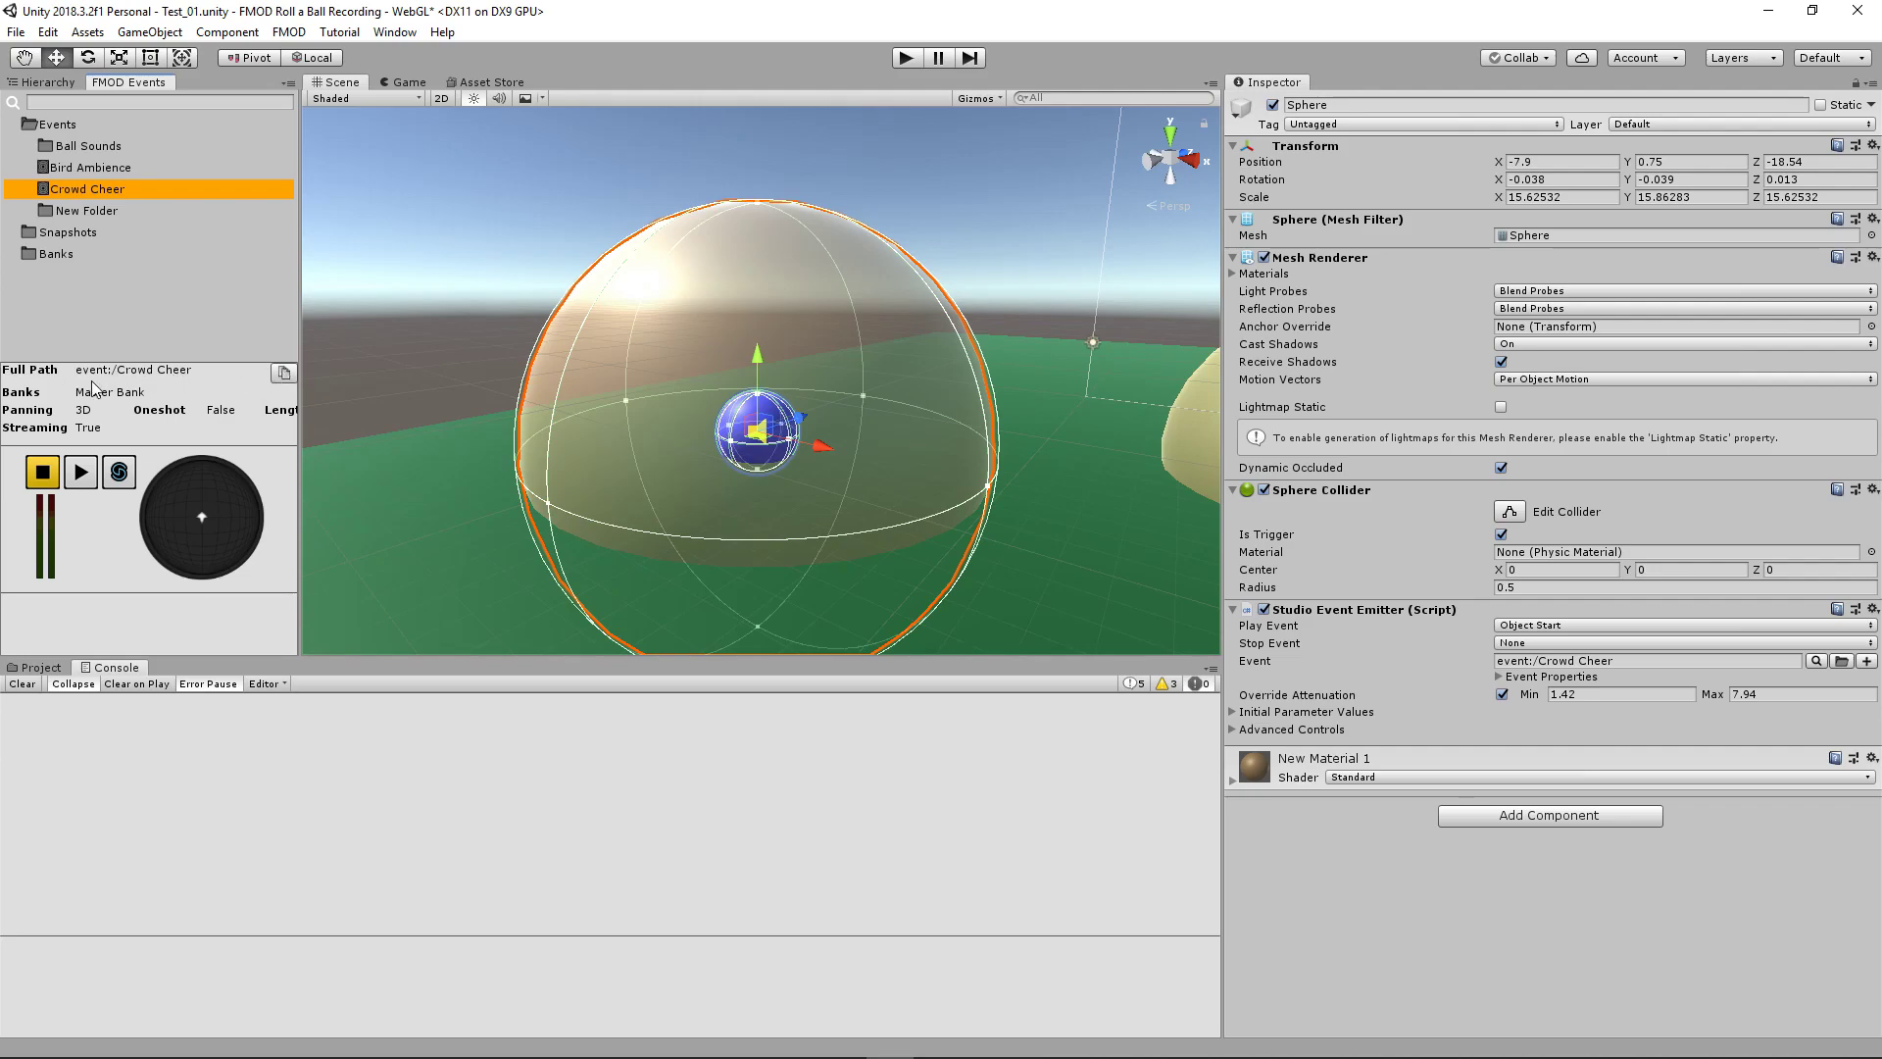
click(48, 82)
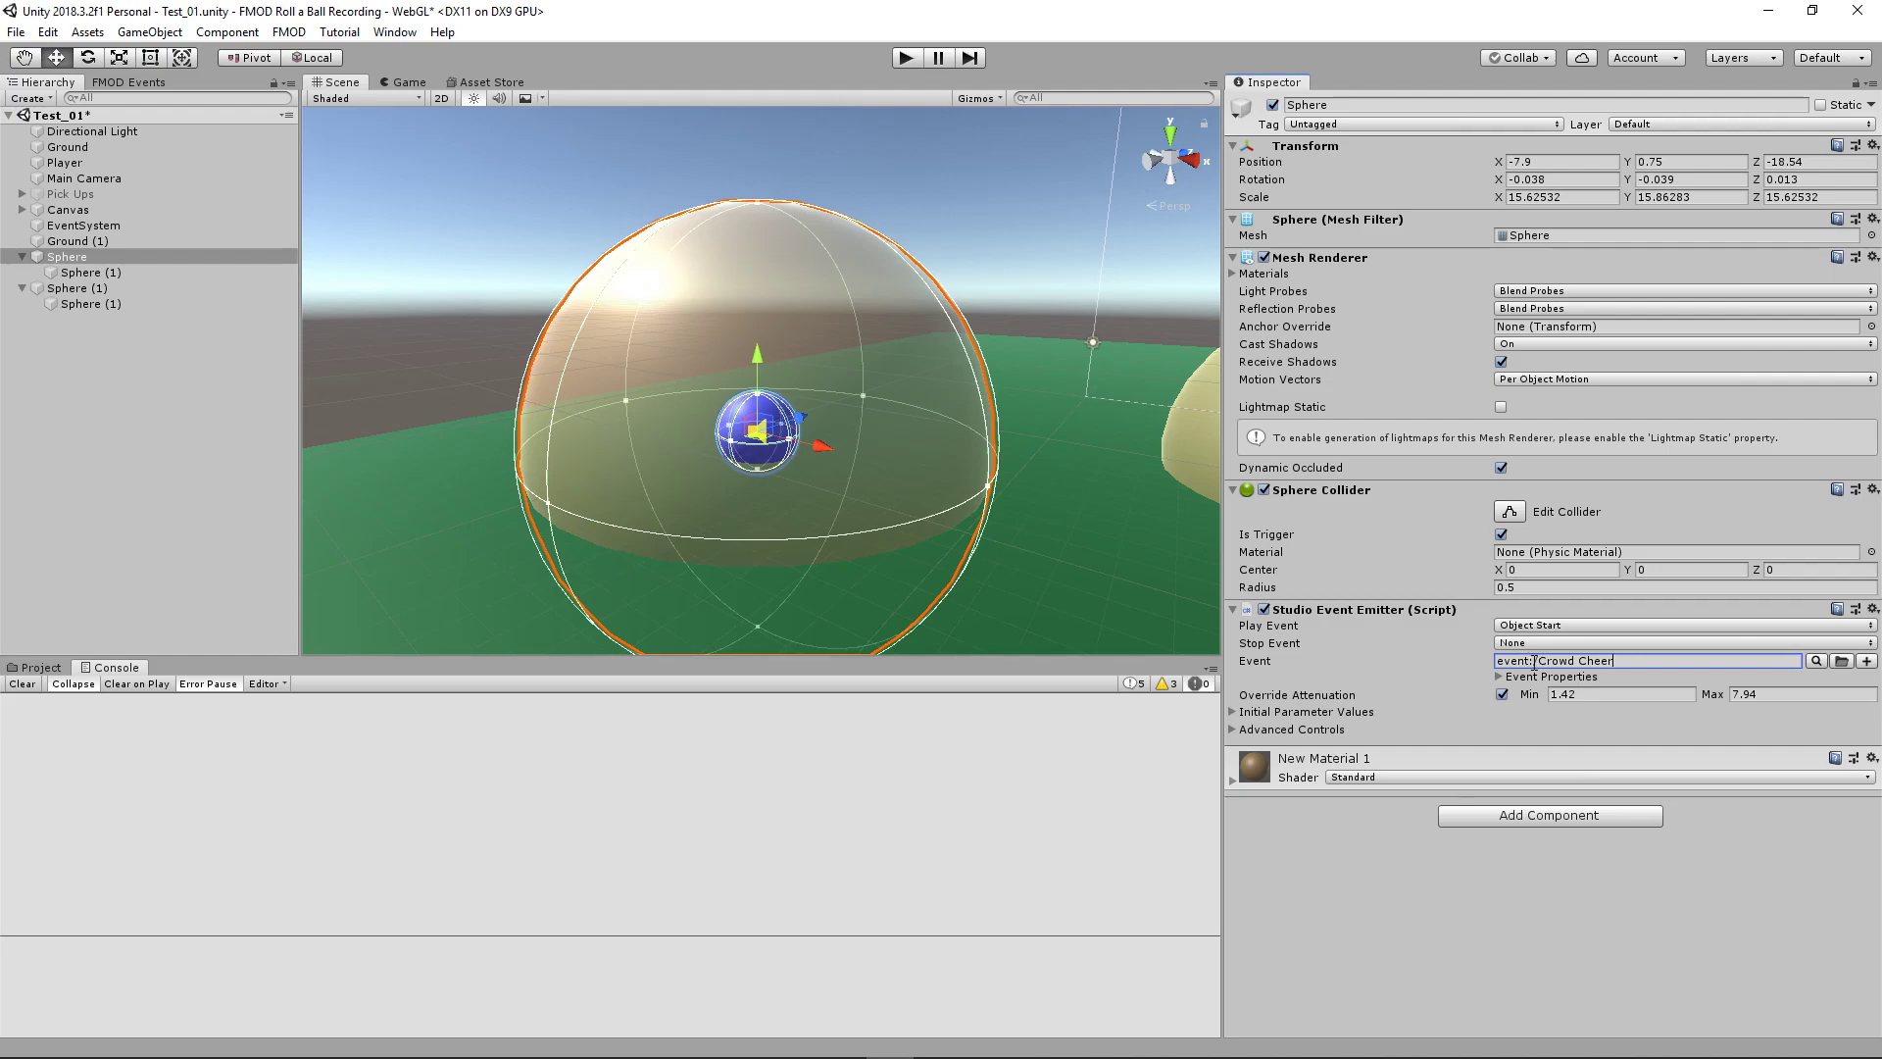
- Reset the Crowd Cheer emitter's attenuation override and reduce its maximum distance to about 7.73 to fit the outer sphere
click(1503, 693)
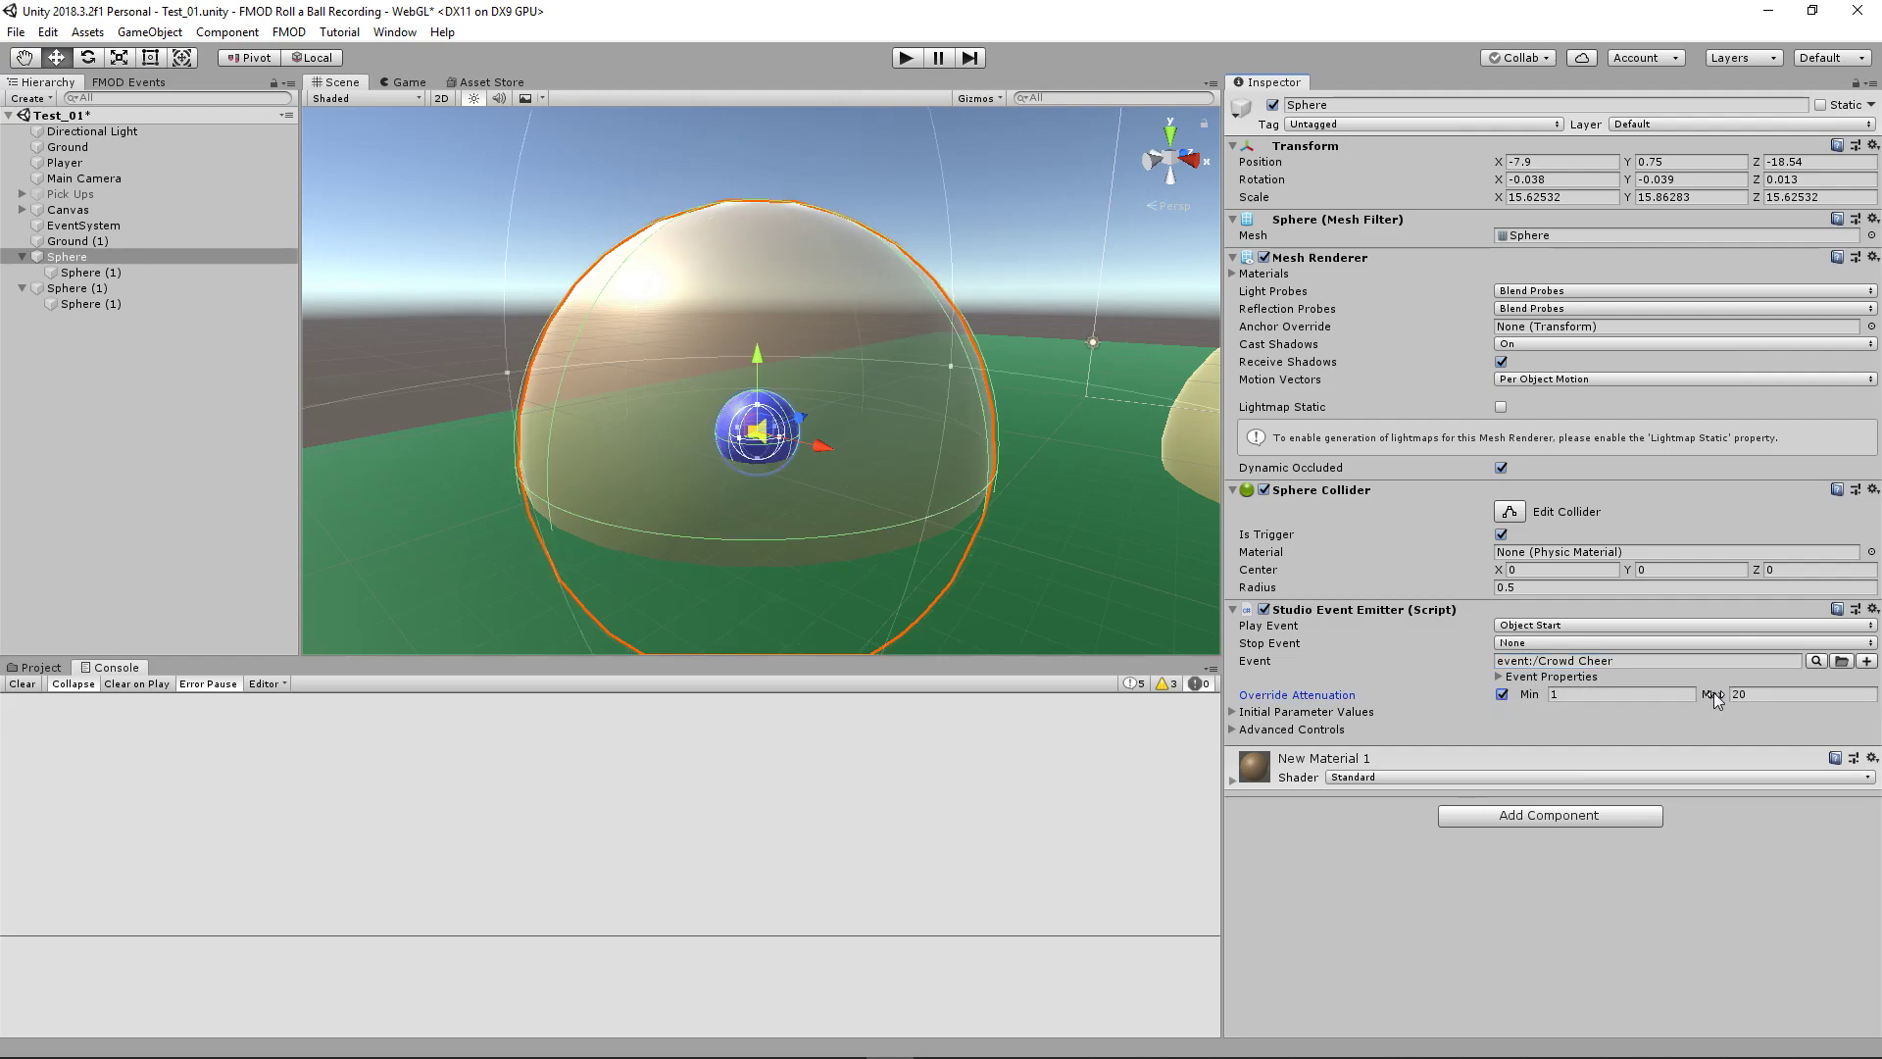
drag(1713, 692, 1345, 814)
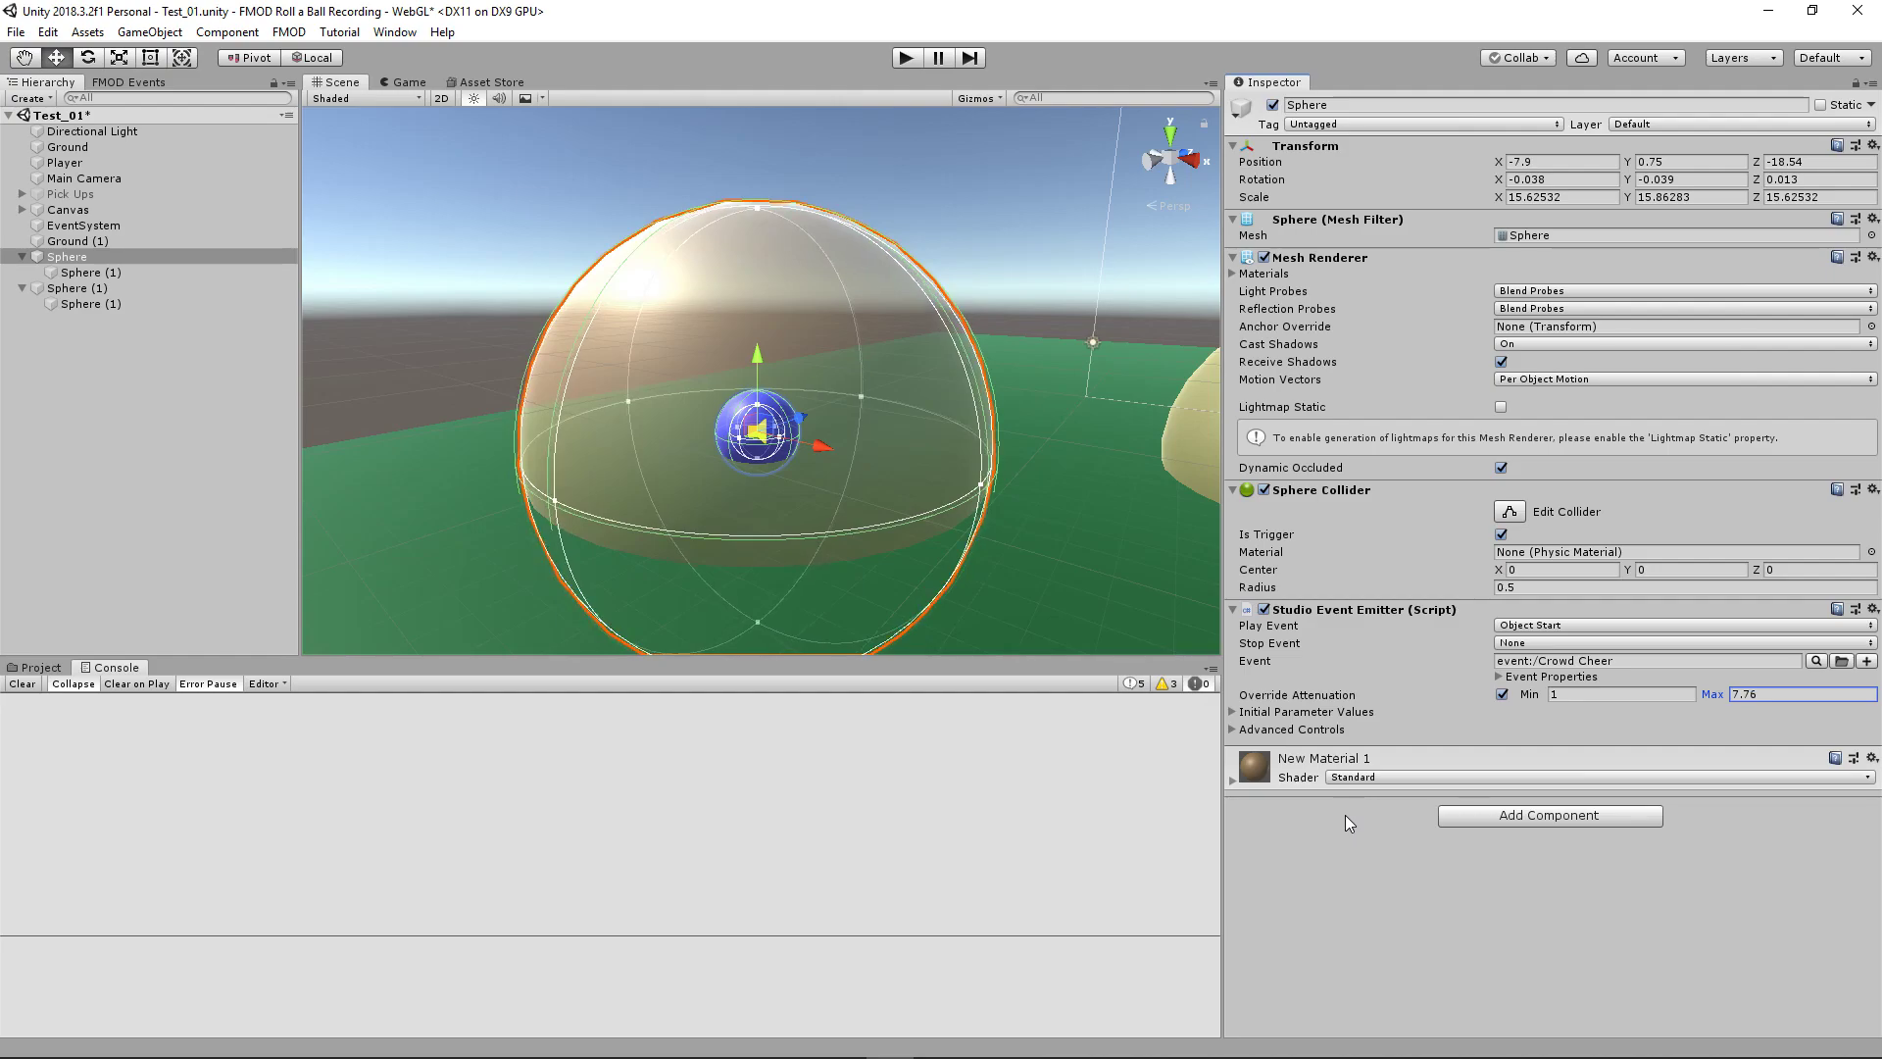
right_drag(866, 549, 832, 510)
- Toggle the outer Sphere object off and back on to identify it in the scene
click(56, 258)
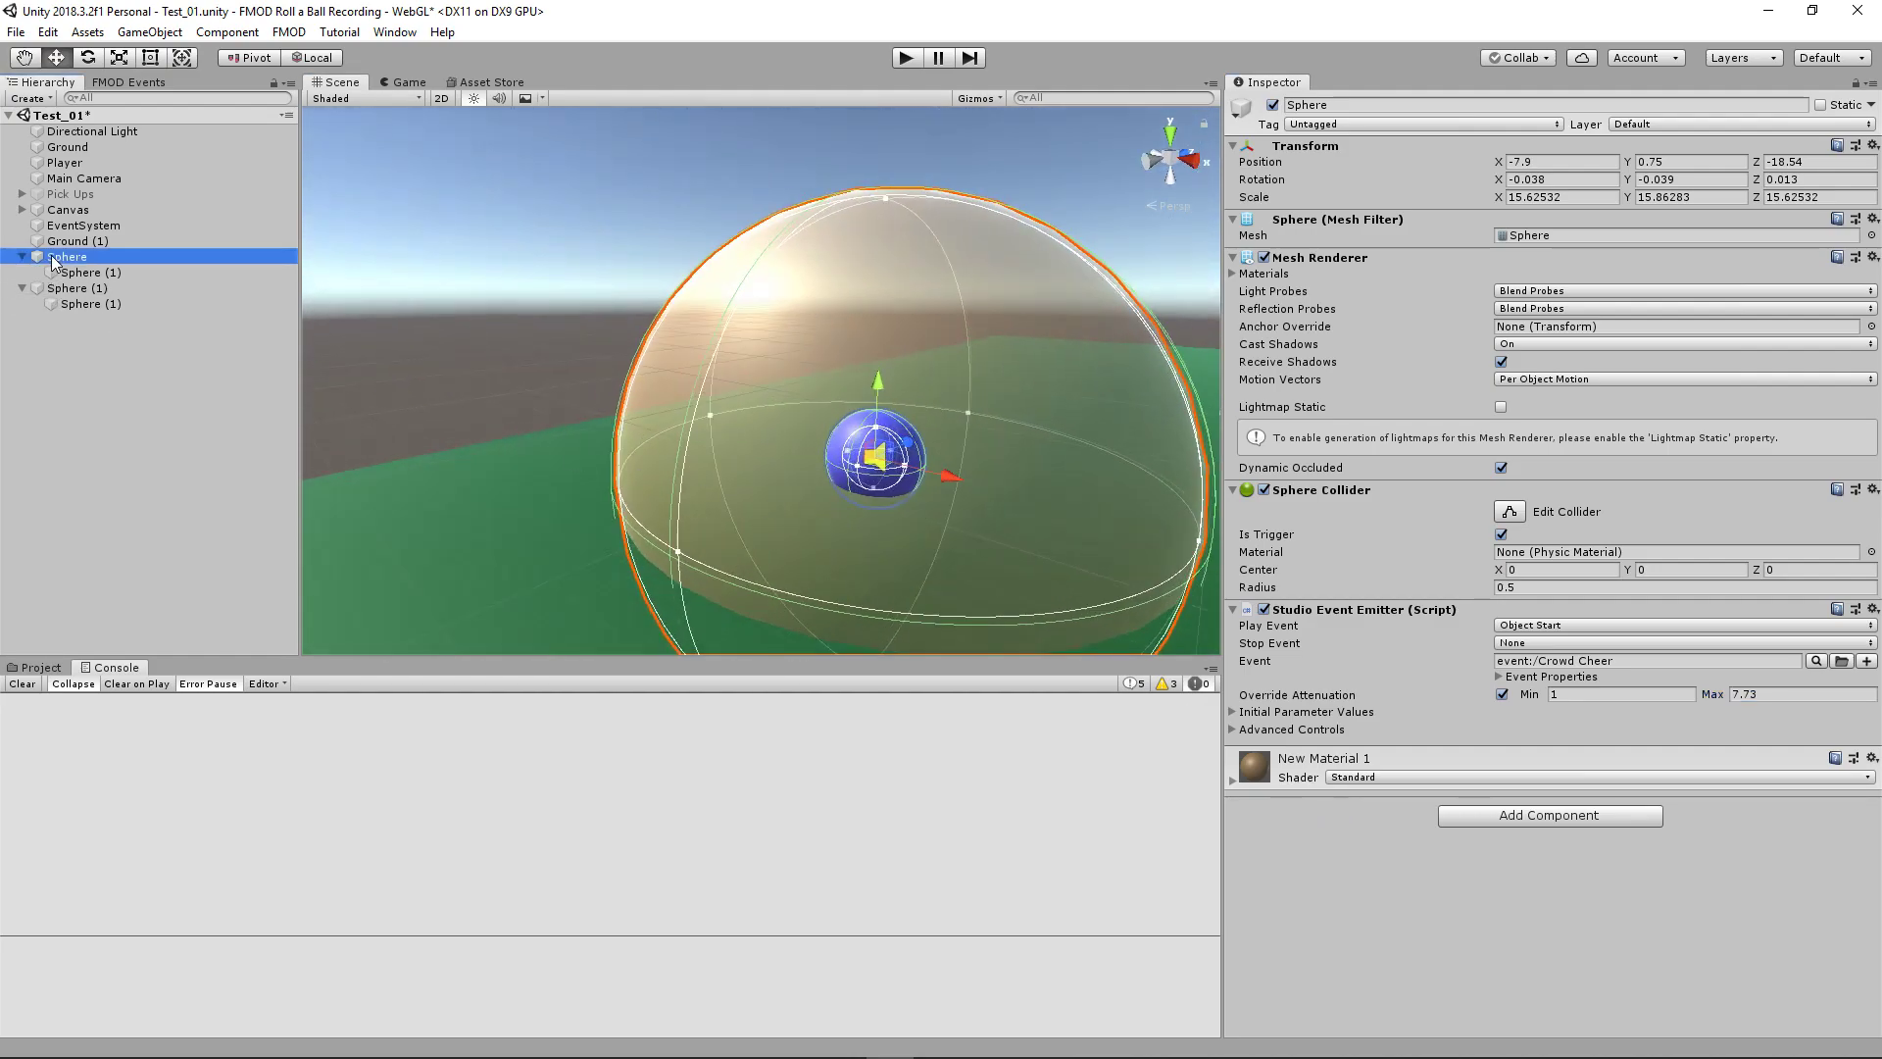
click(1271, 104)
click(1271, 105)
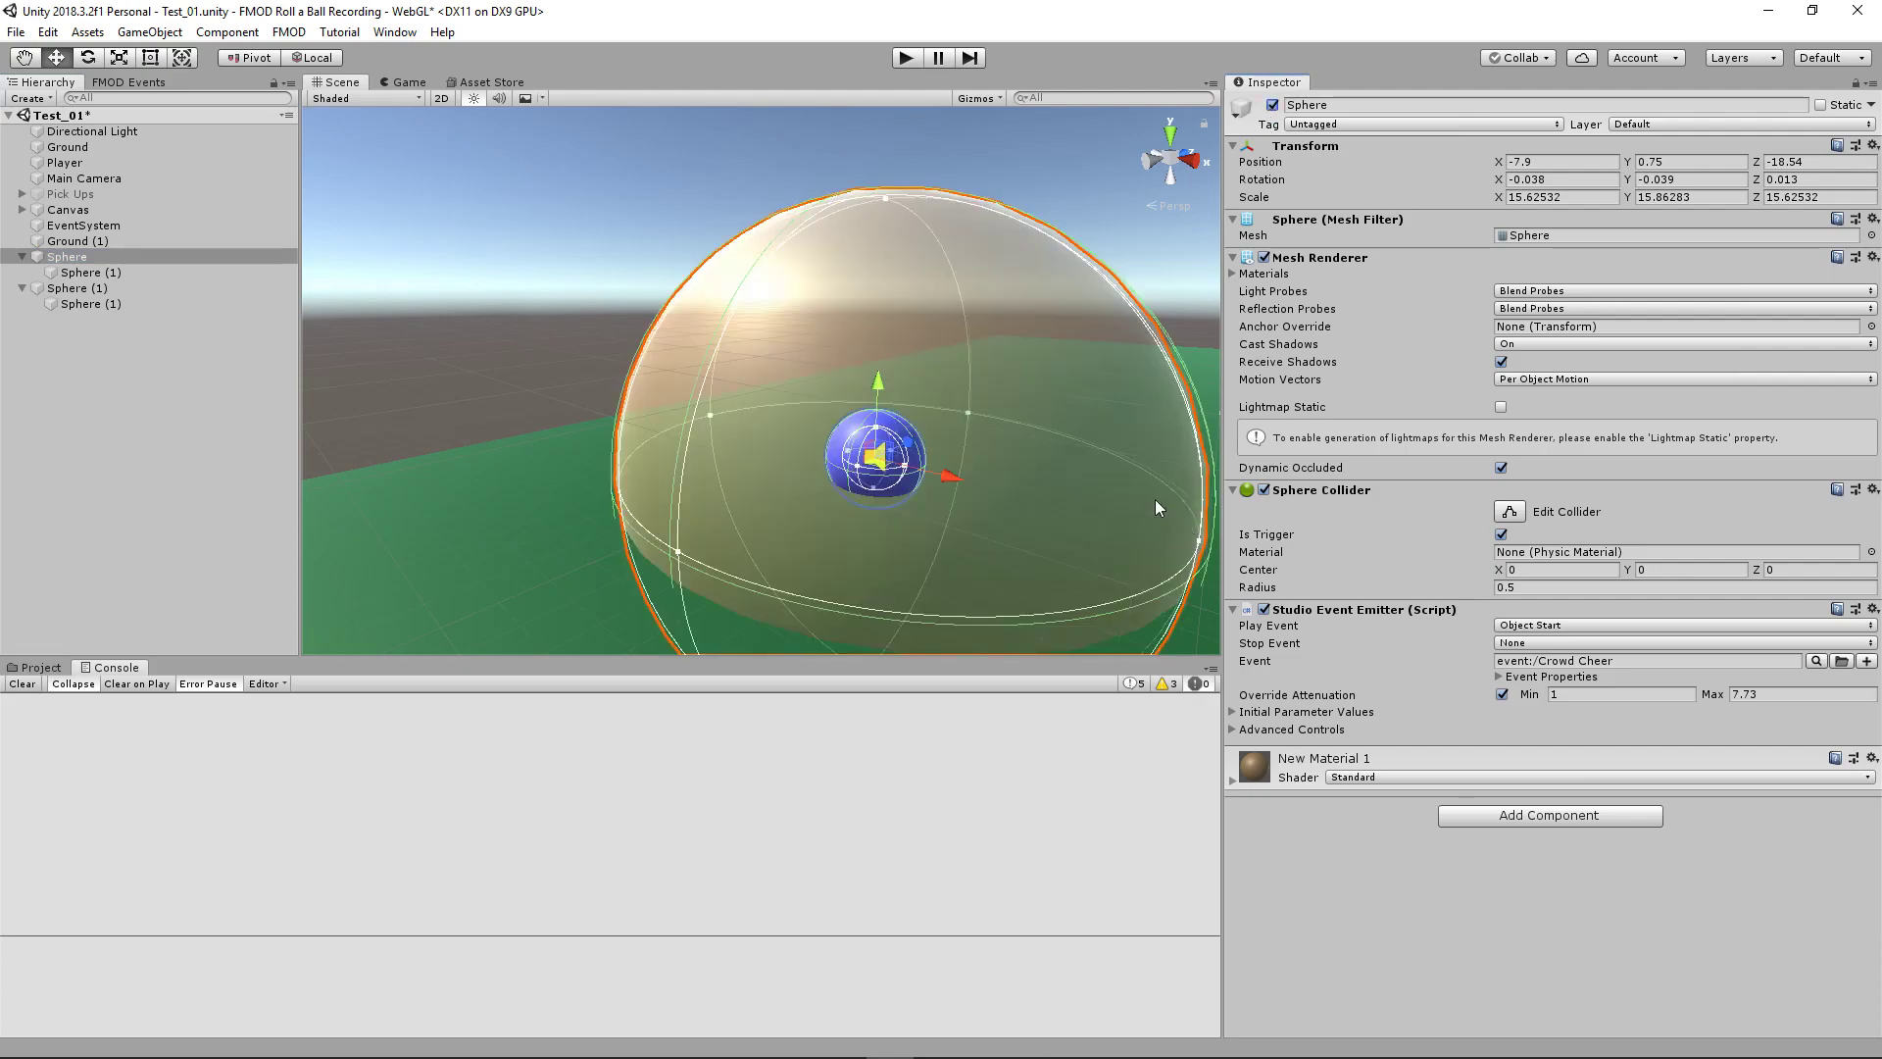
- Set the Crowd Cheer emitter's attenuation to a maximum distance of 7.8 and a minimum distance of 6.12
right_drag(1155, 499, 1073, 472)
mouse_move(1708, 689)
mouse_down()
mouse_move(1780, 679)
mouse_move(1673, 681)
mouse_move(1715, 684)
mouse_up()
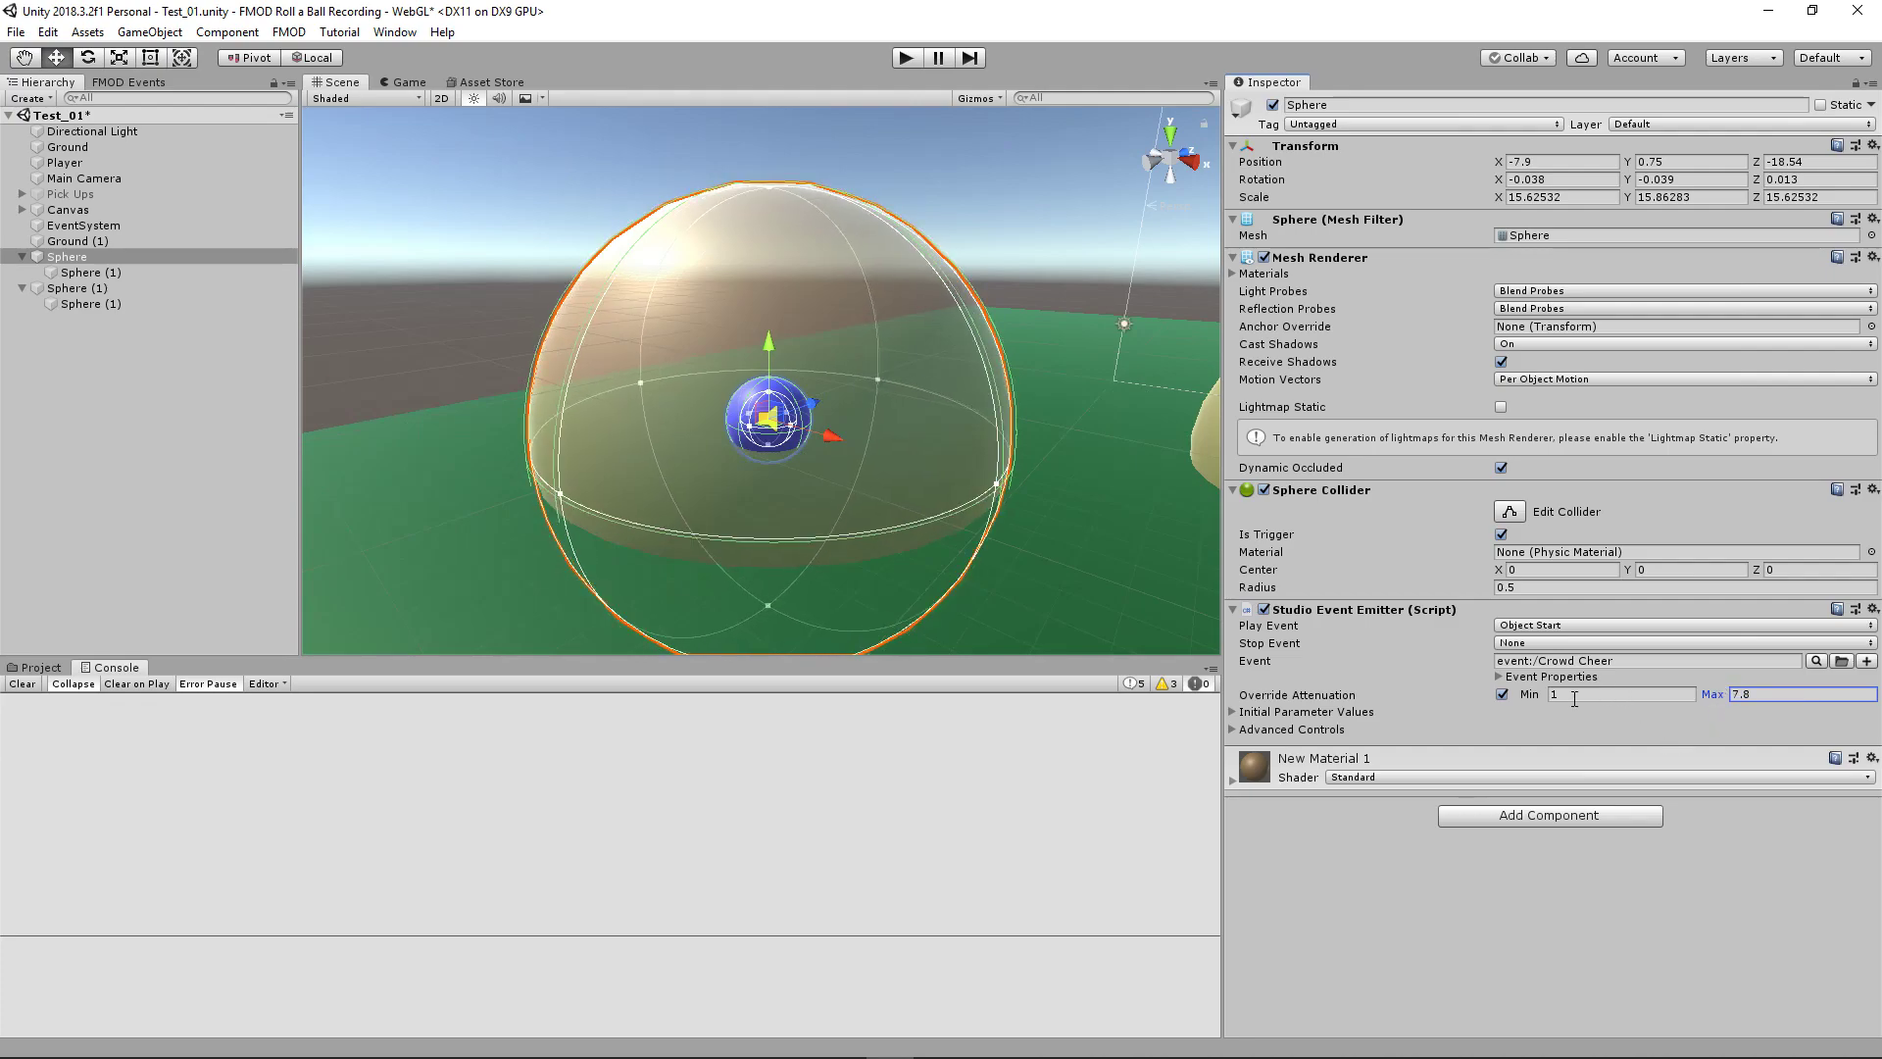
mouse_move(1531, 696)
mouse_down()
mouse_move(1599, 696)
mouse_move(1437, 702)
mouse_move(1557, 698)
mouse_up()
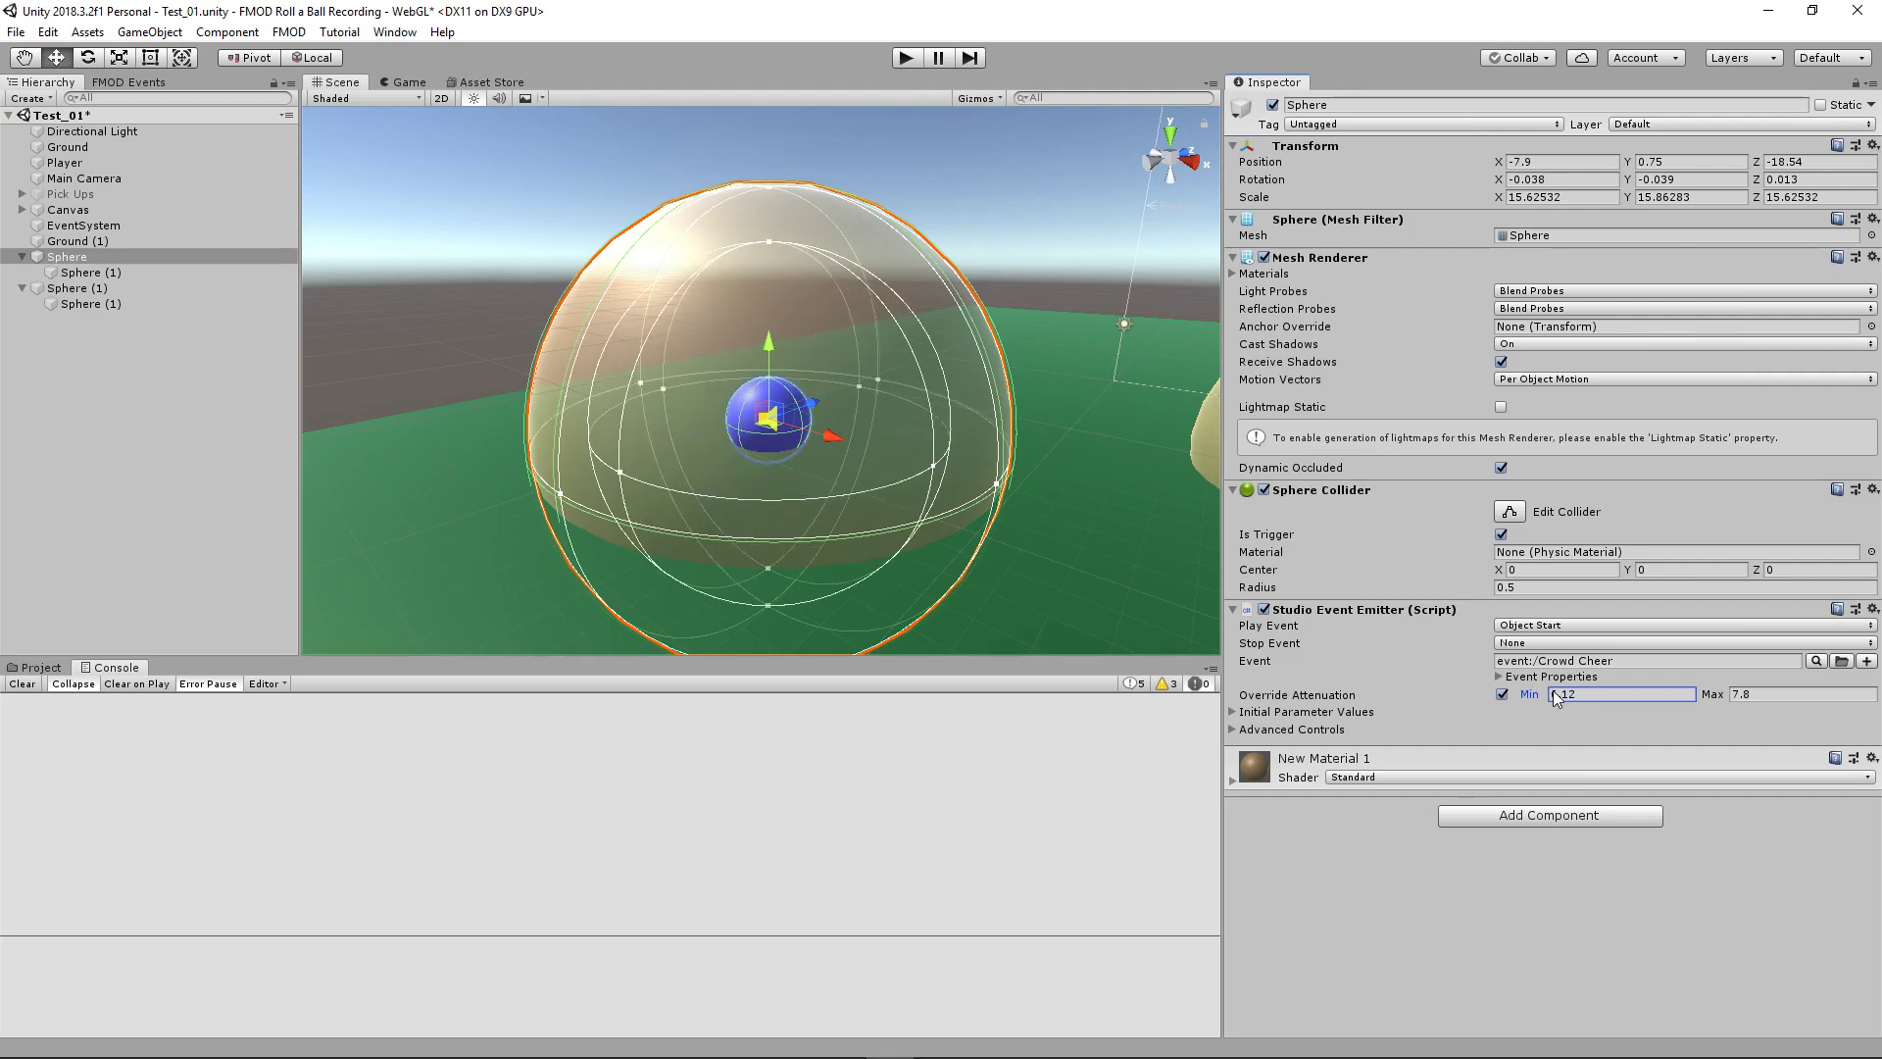
- Play the scene, move the player into the Crowd Cheer sphere and back towards its edge, and stop the game
click(905, 57)
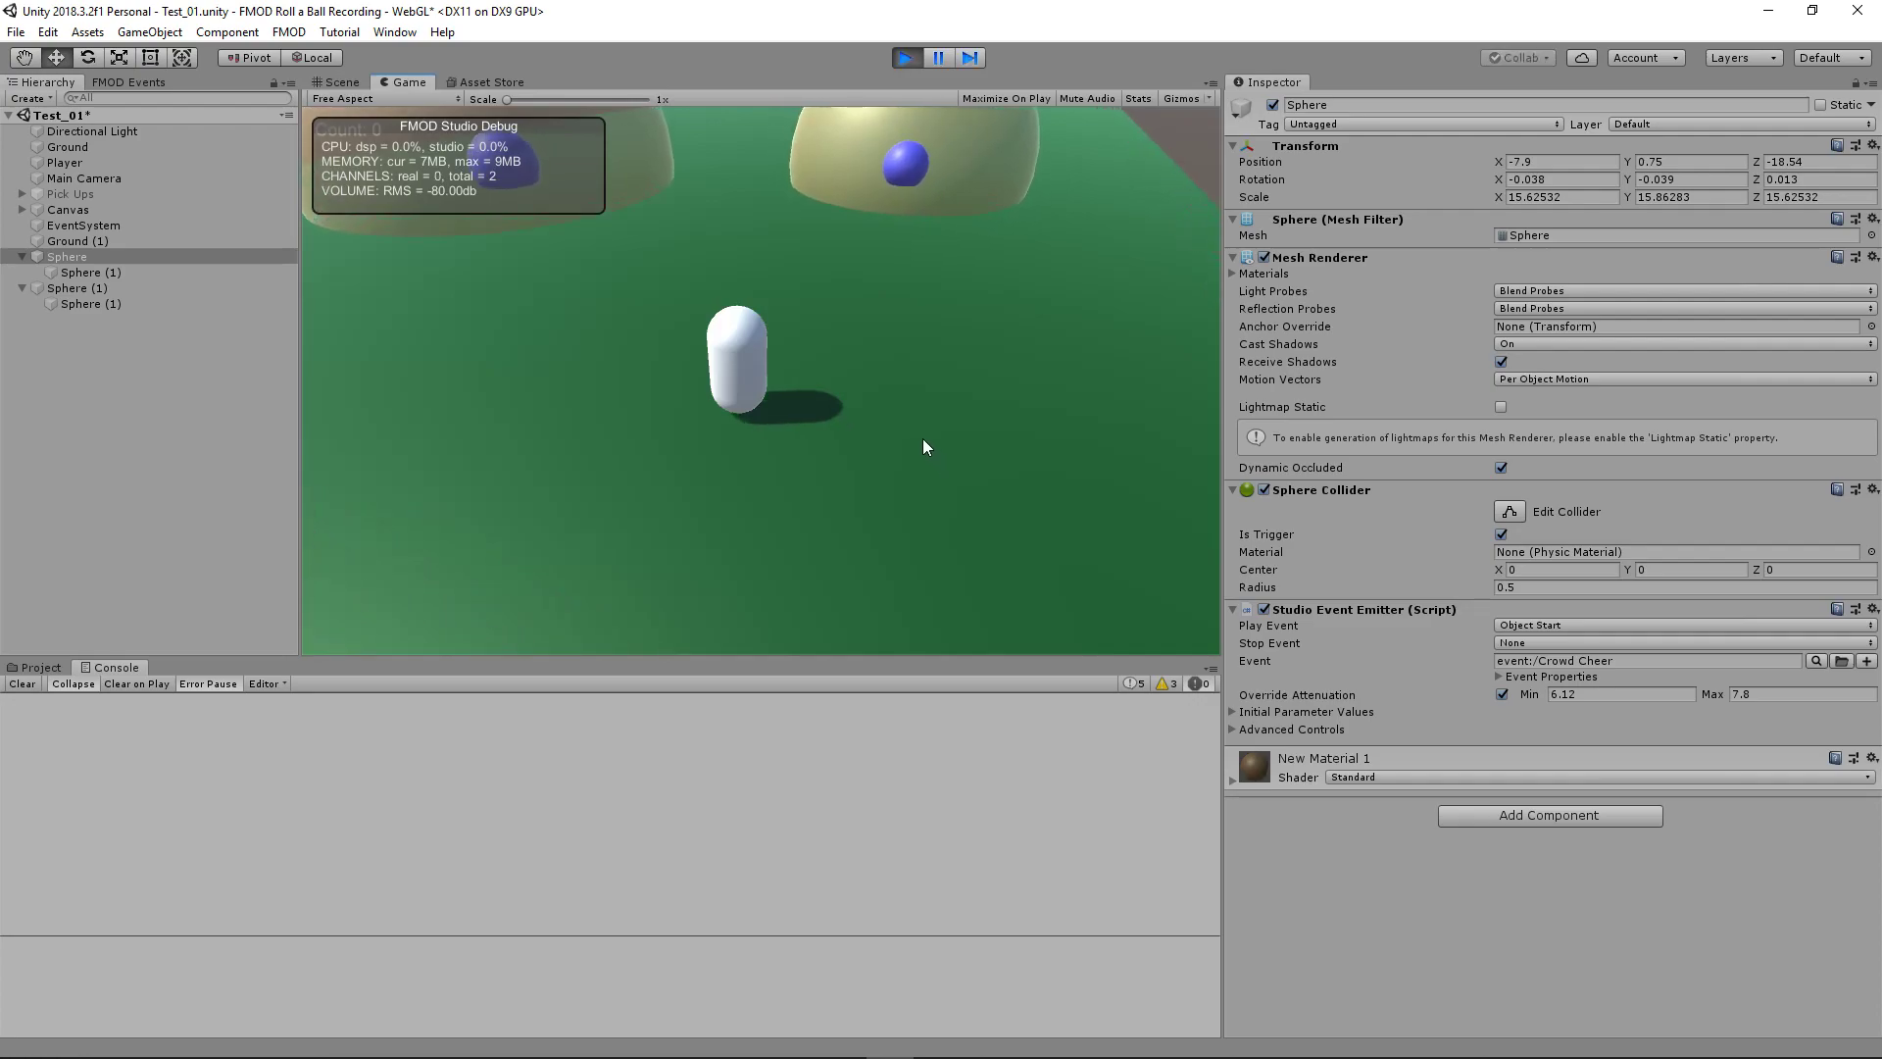
key(w)
key(a)
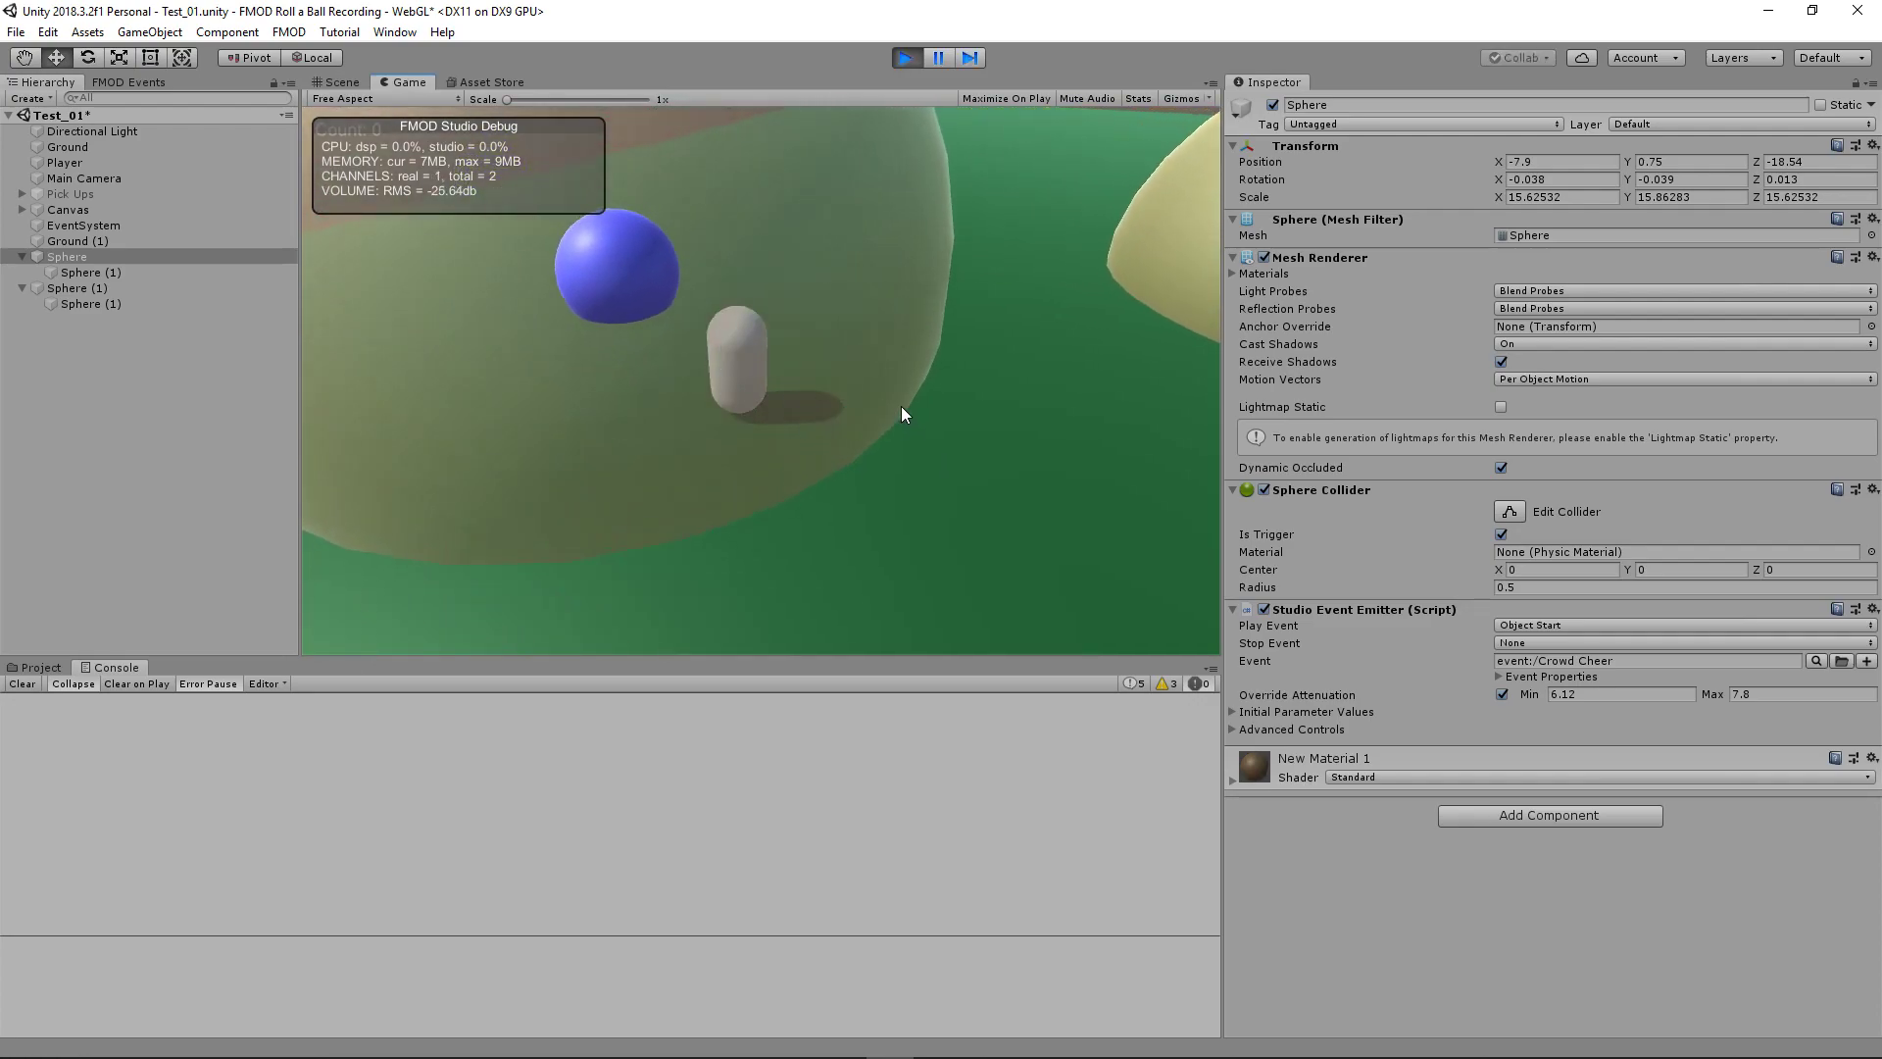
key(s)
key(d)
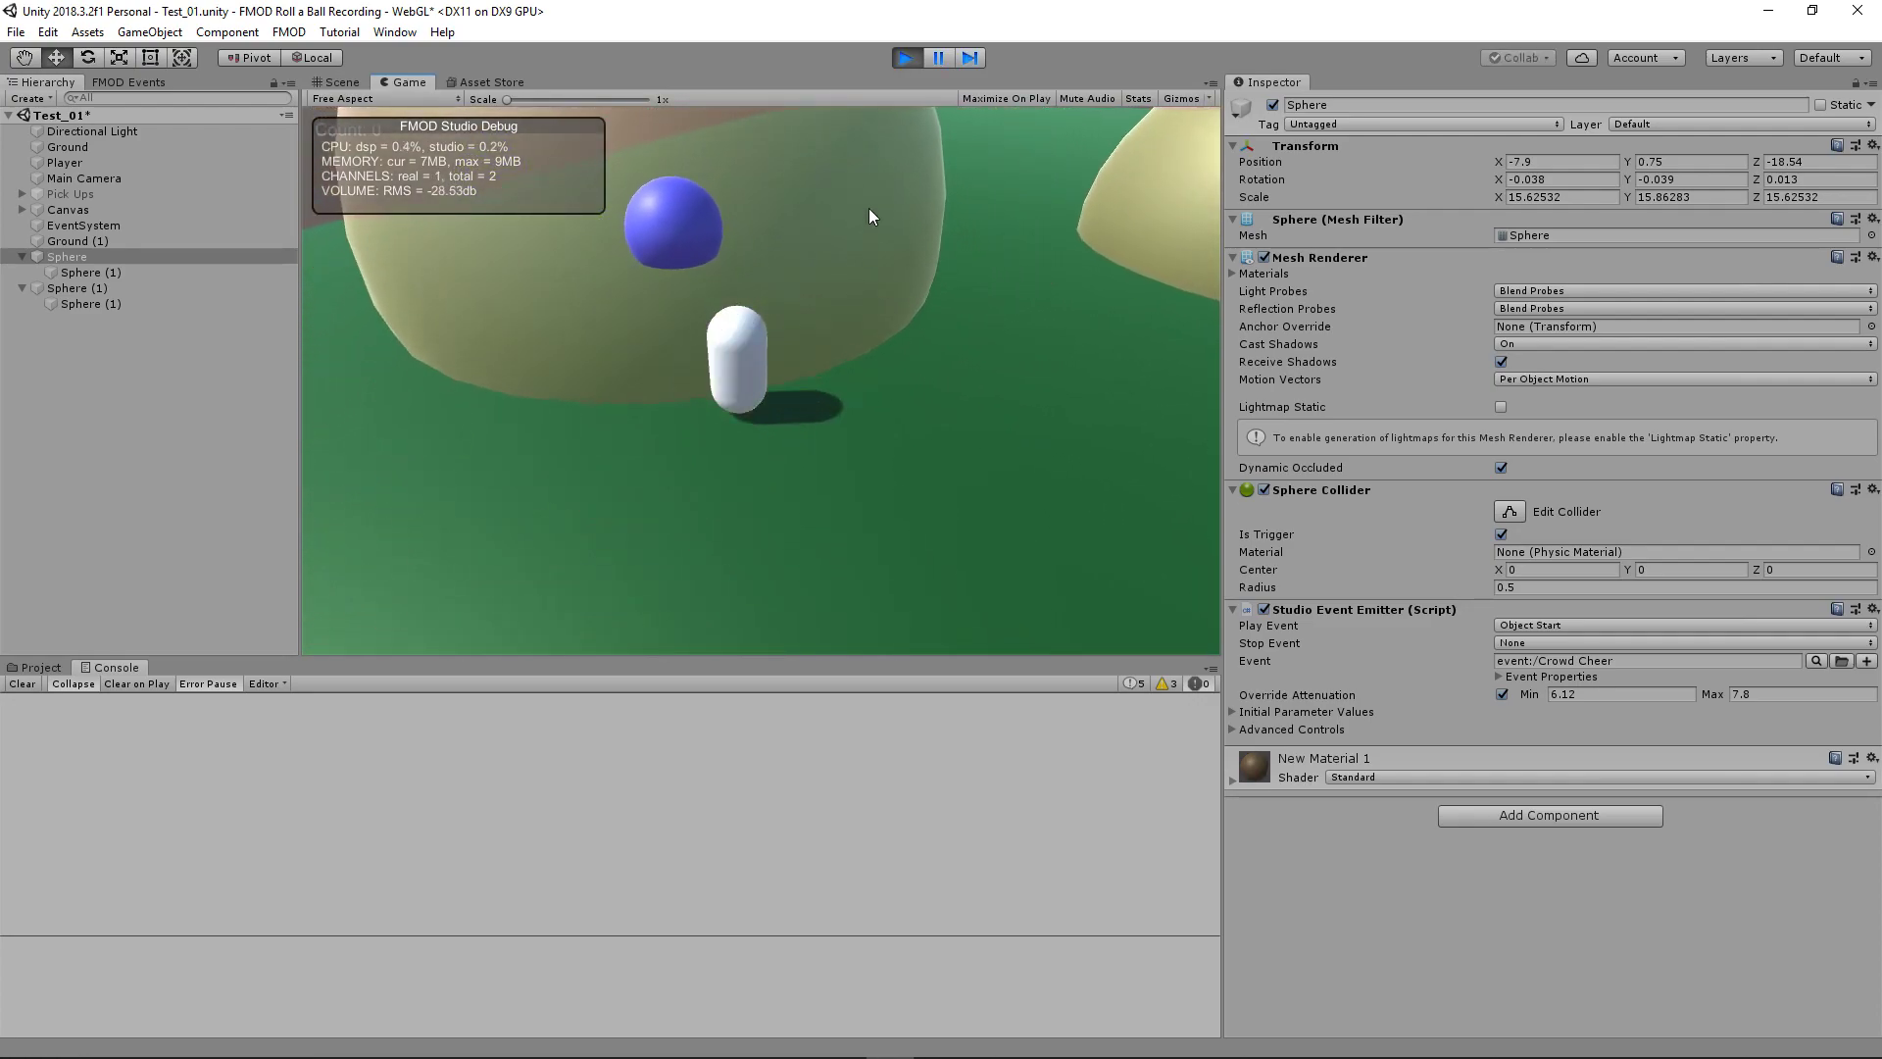
click(911, 57)
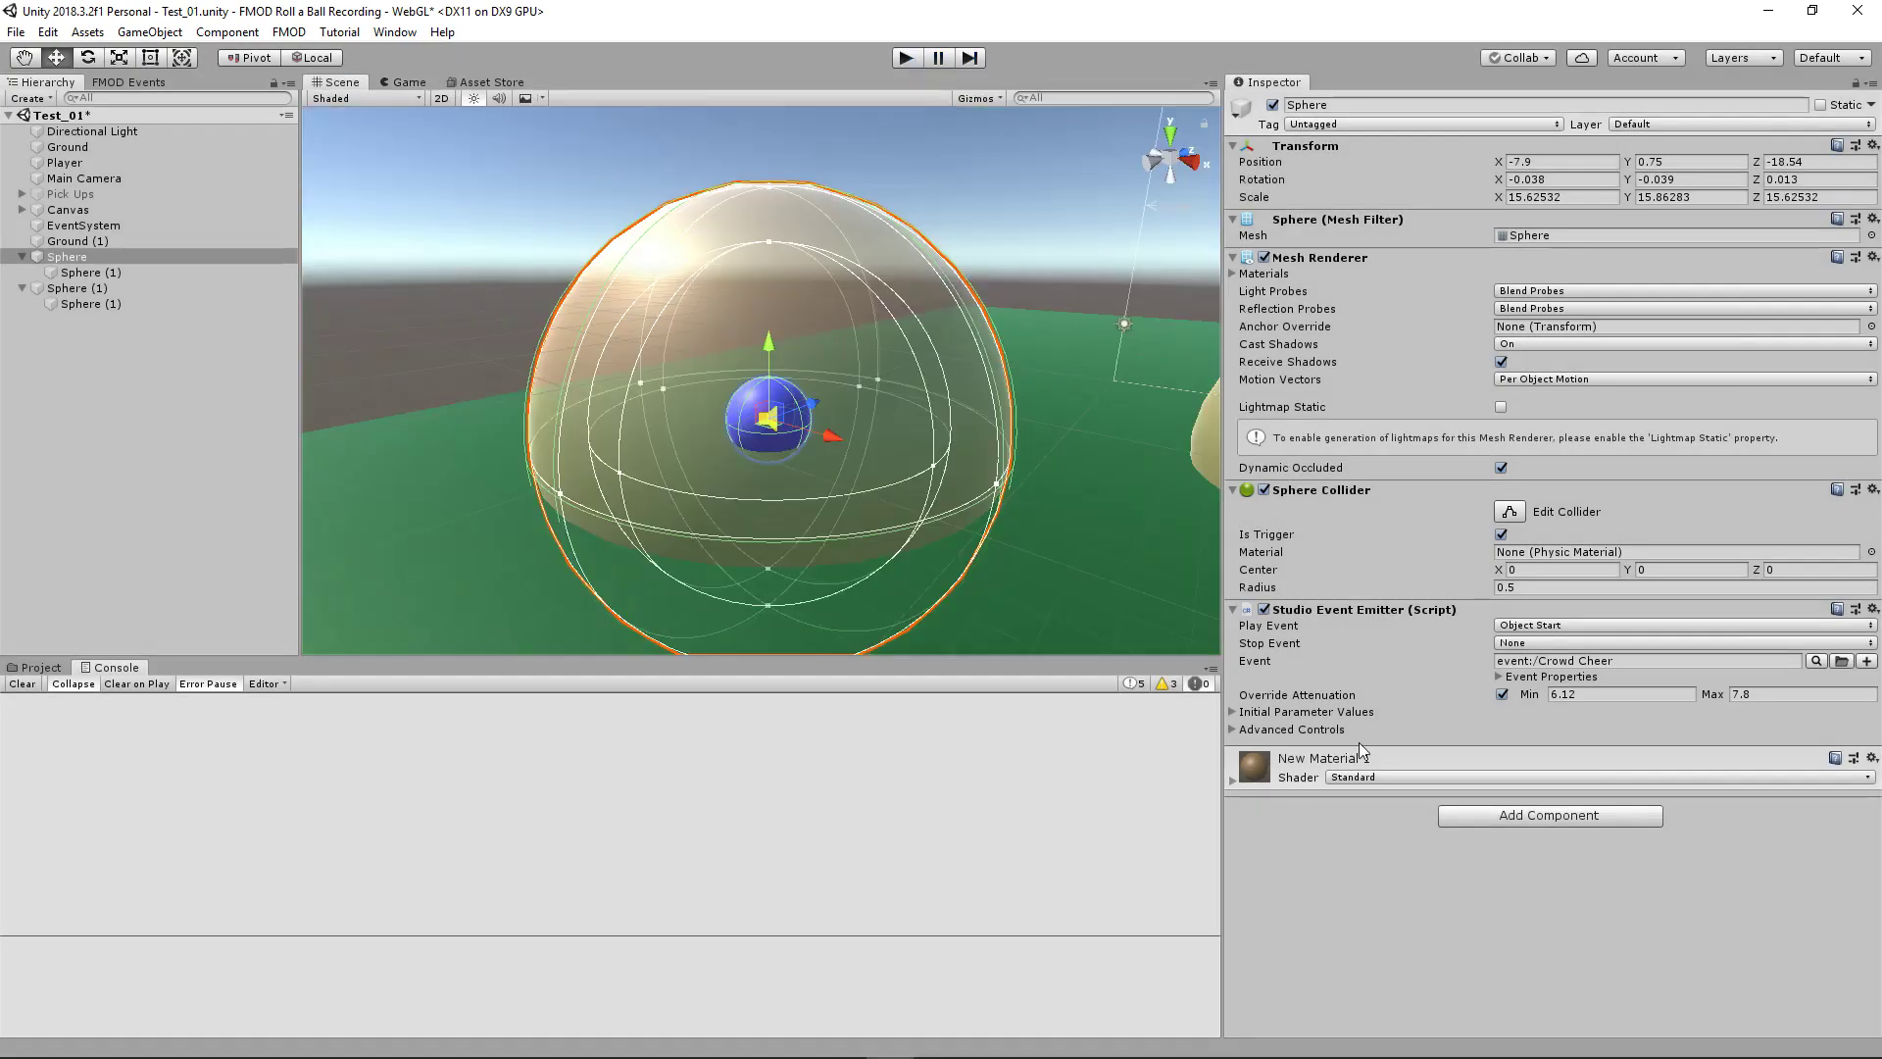
- Reduce the Crowd Cheer emitter's minimum attenuation distance to 1.61, around the inner blue sphere
drag(1549, 699, 1415, 774)
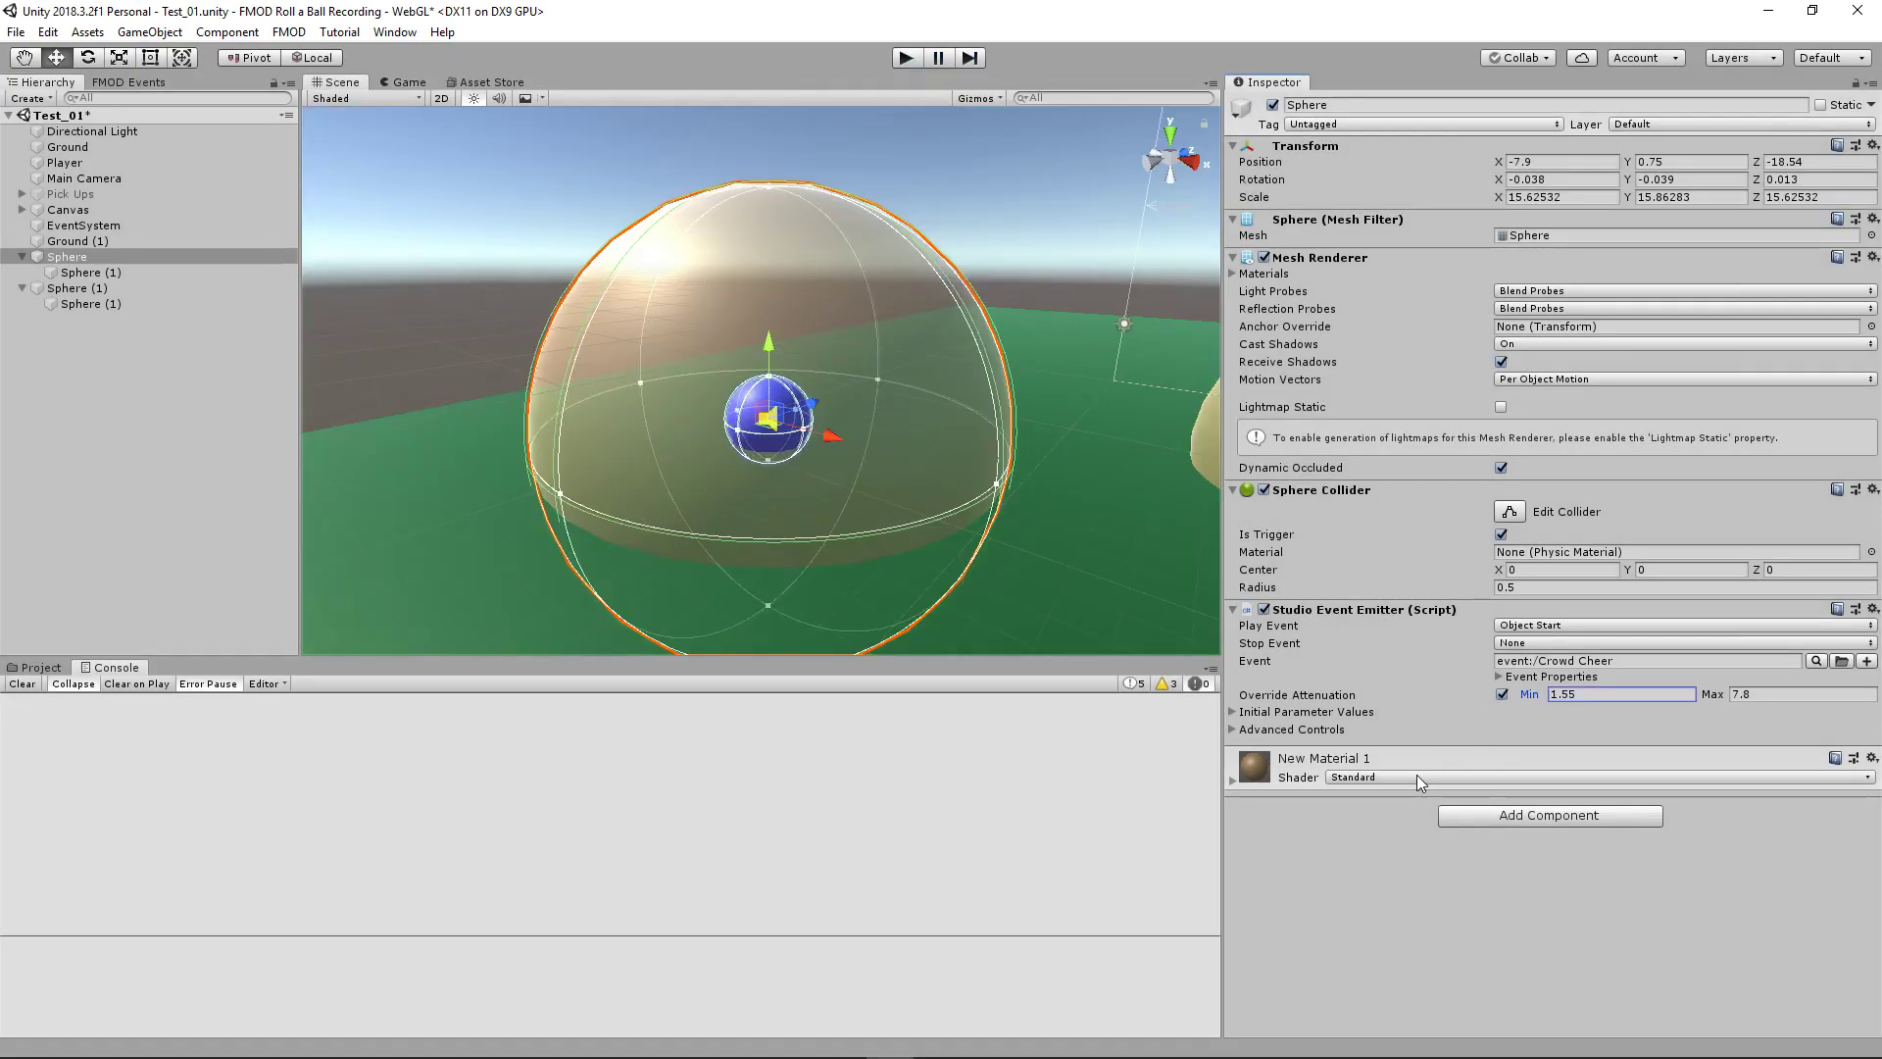
- Try assigning the Bird Ambience event to the outer Sphere's emitter, and undo the event change
click(1568, 662)
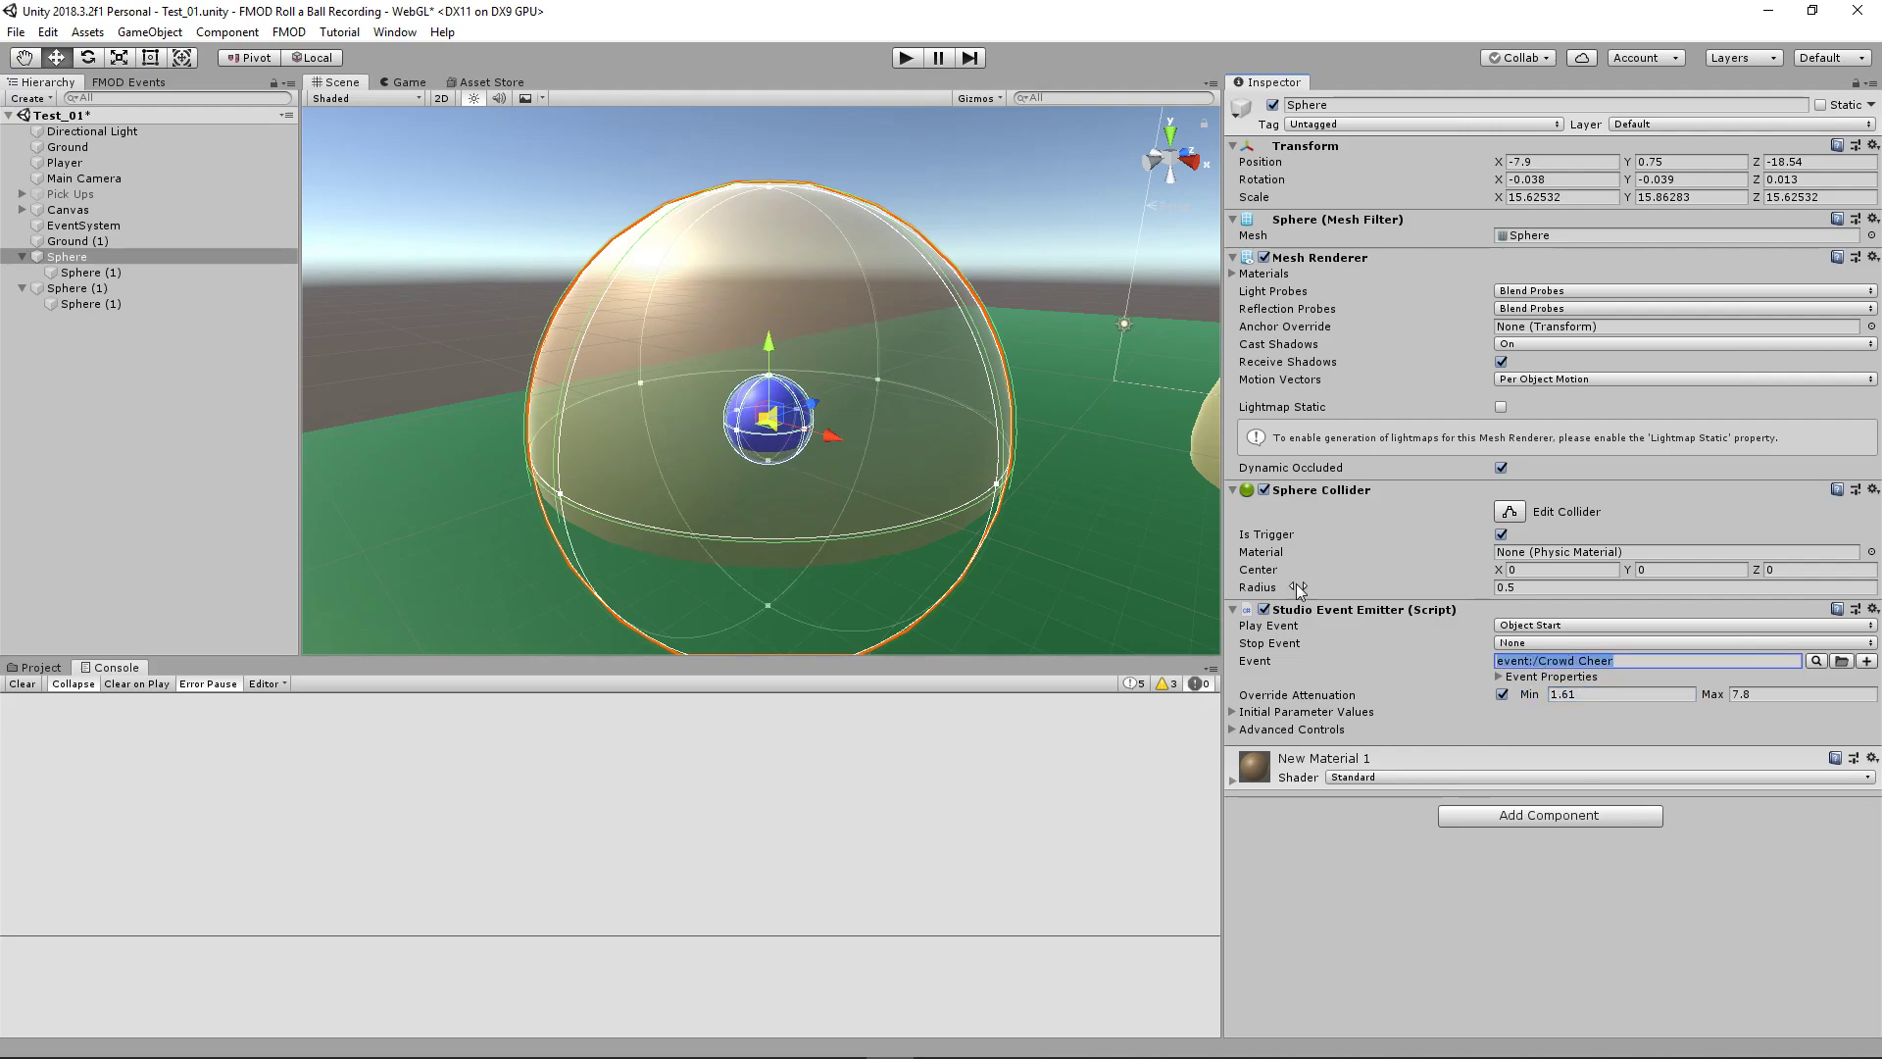
click(133, 83)
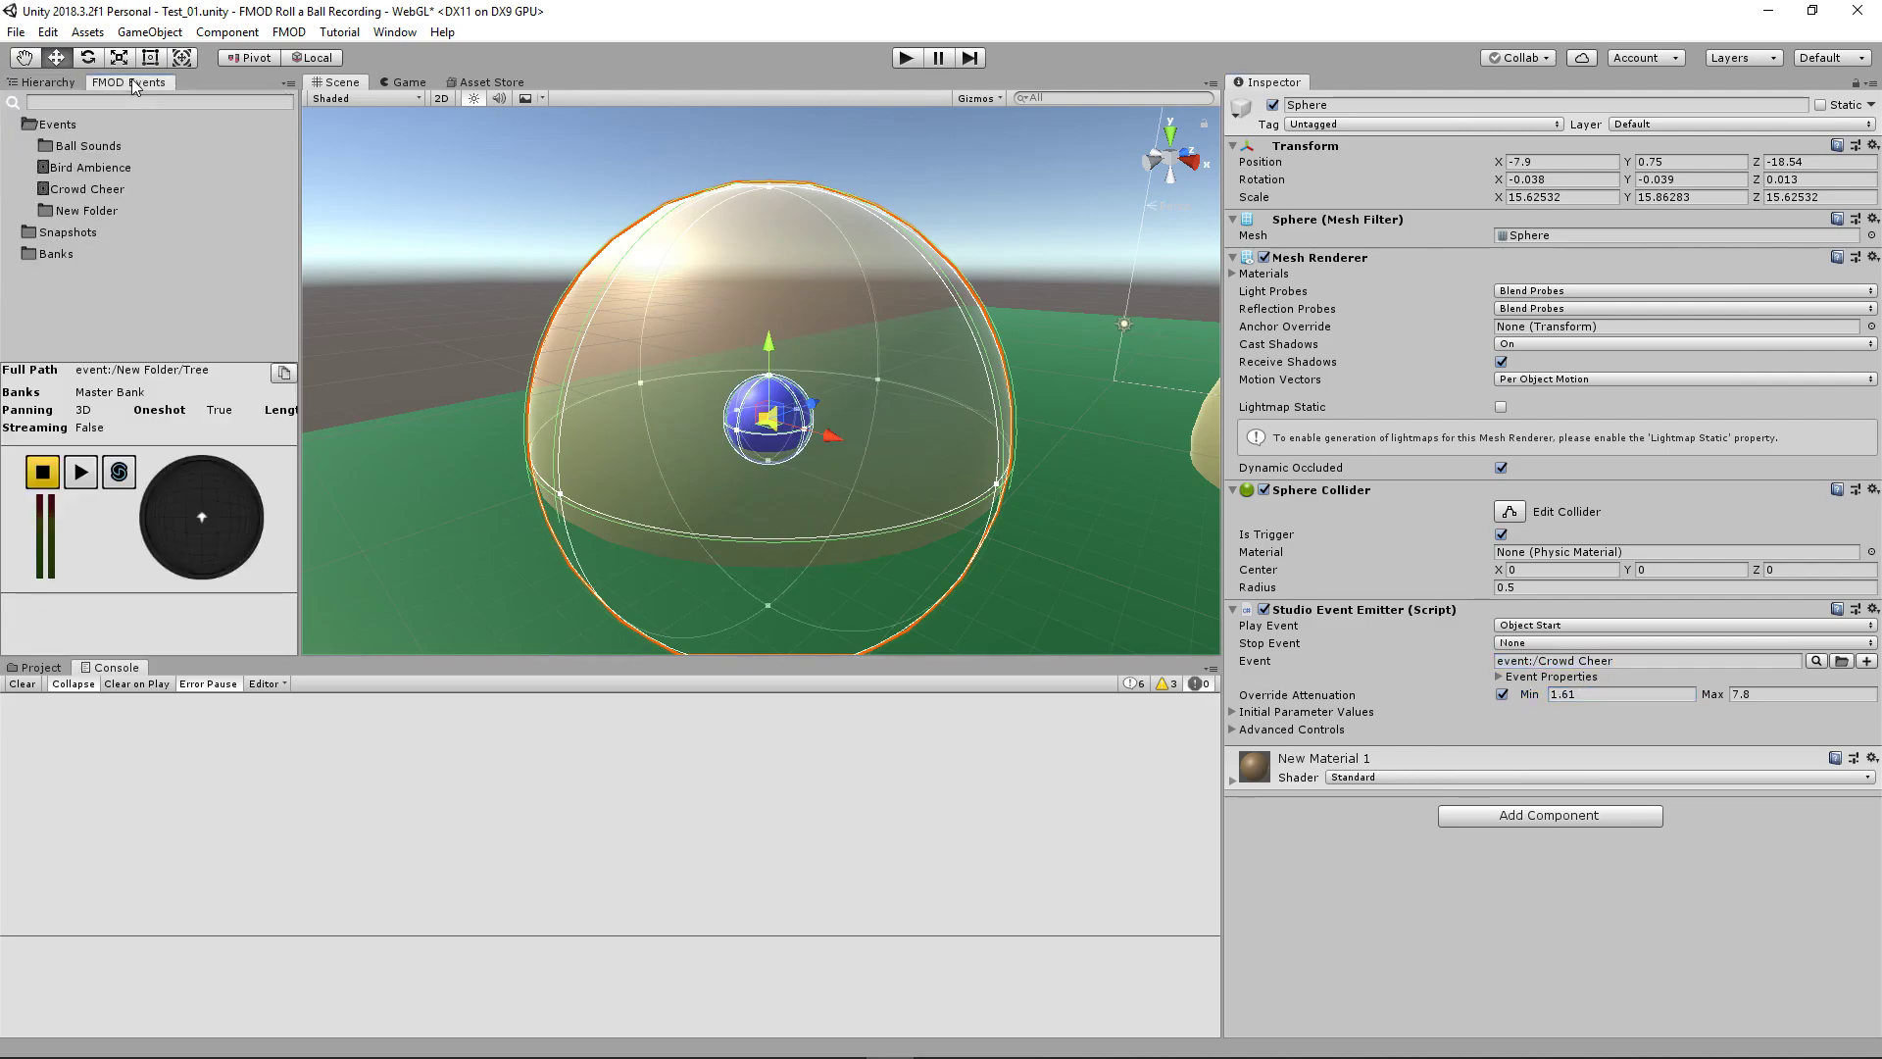
click(101, 166)
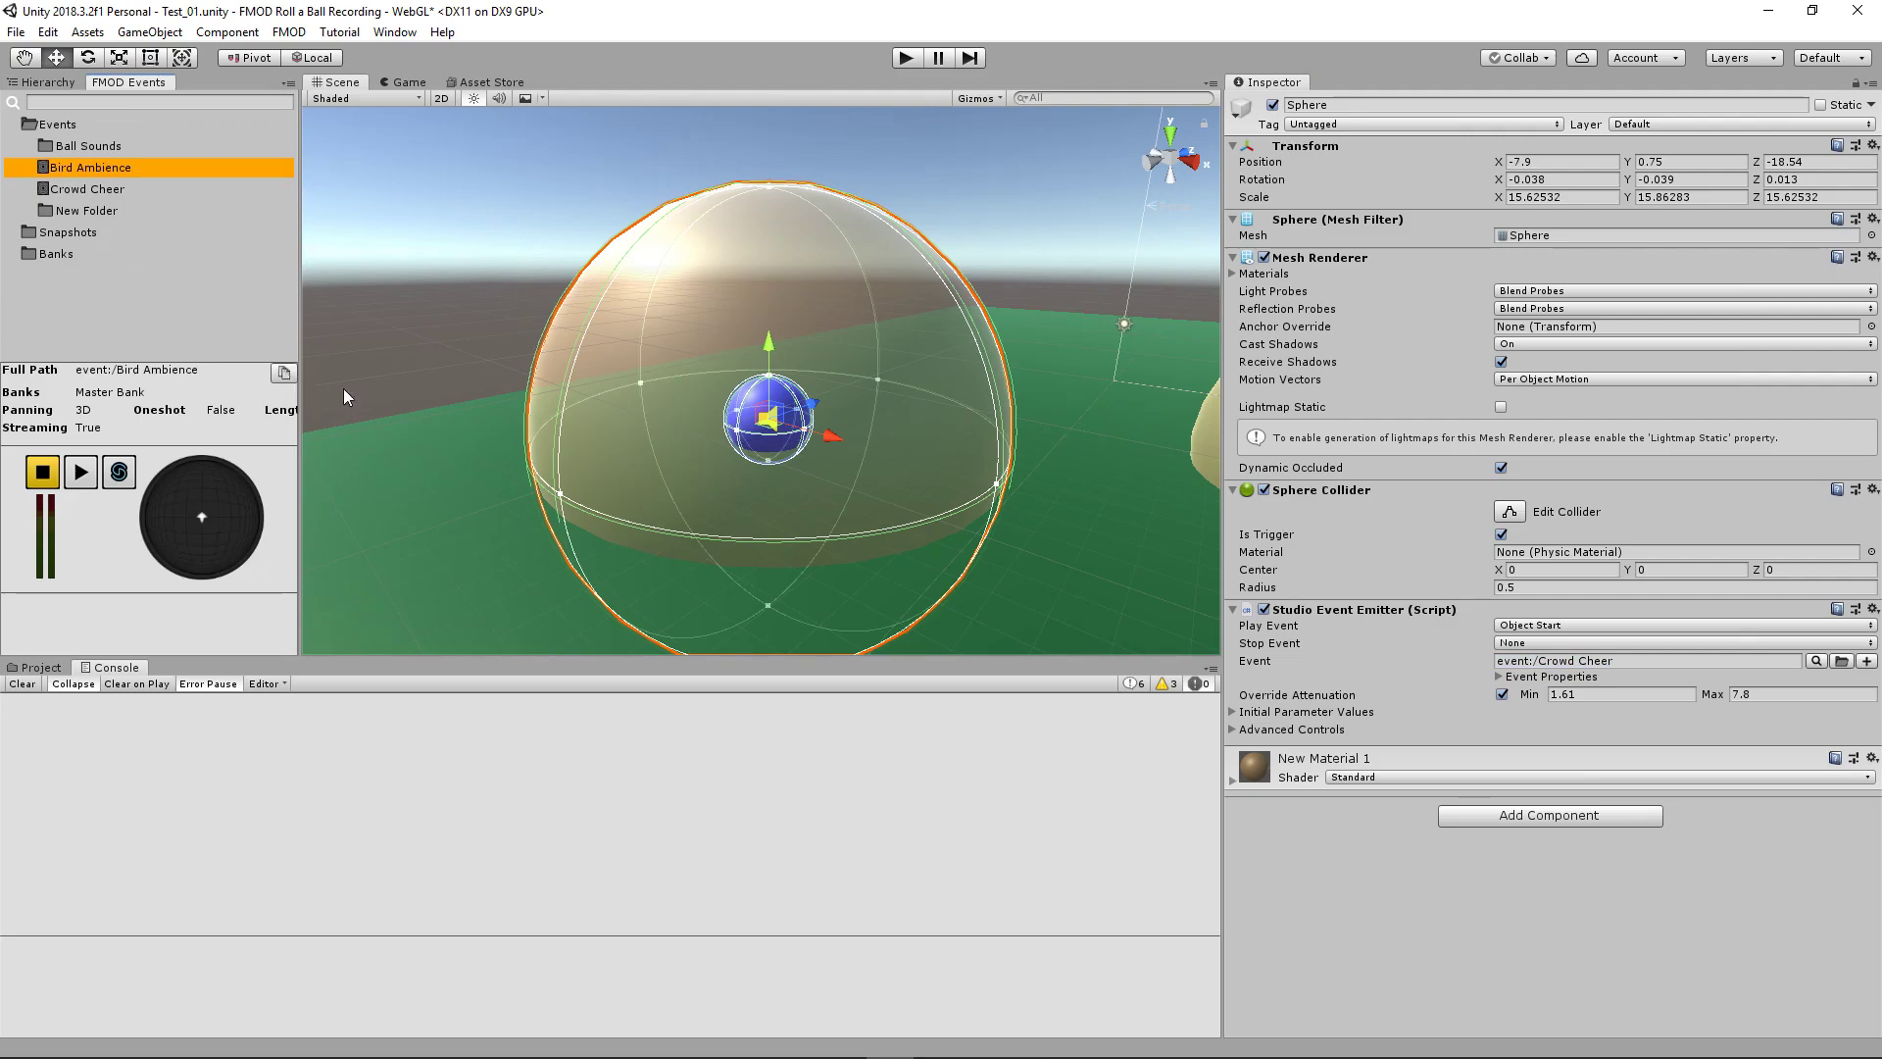
drag(344, 388, 1551, 662)
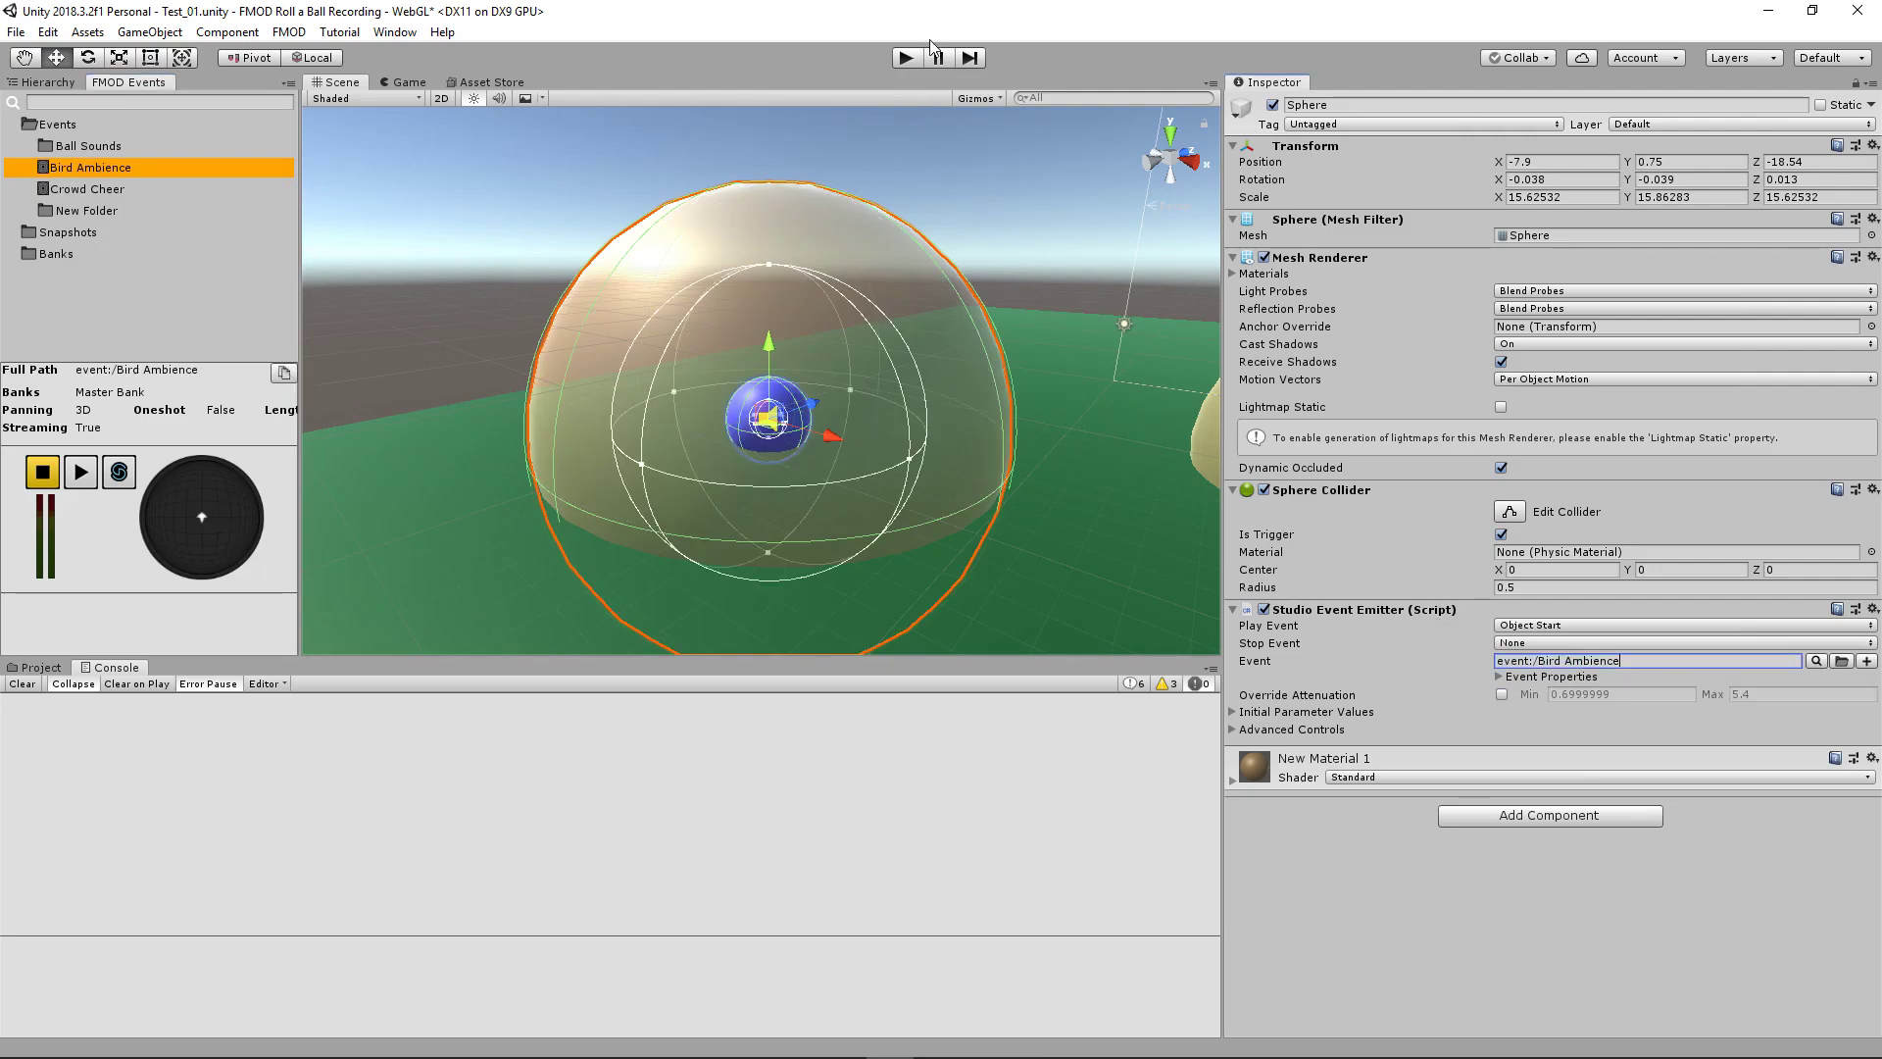
click(909, 60)
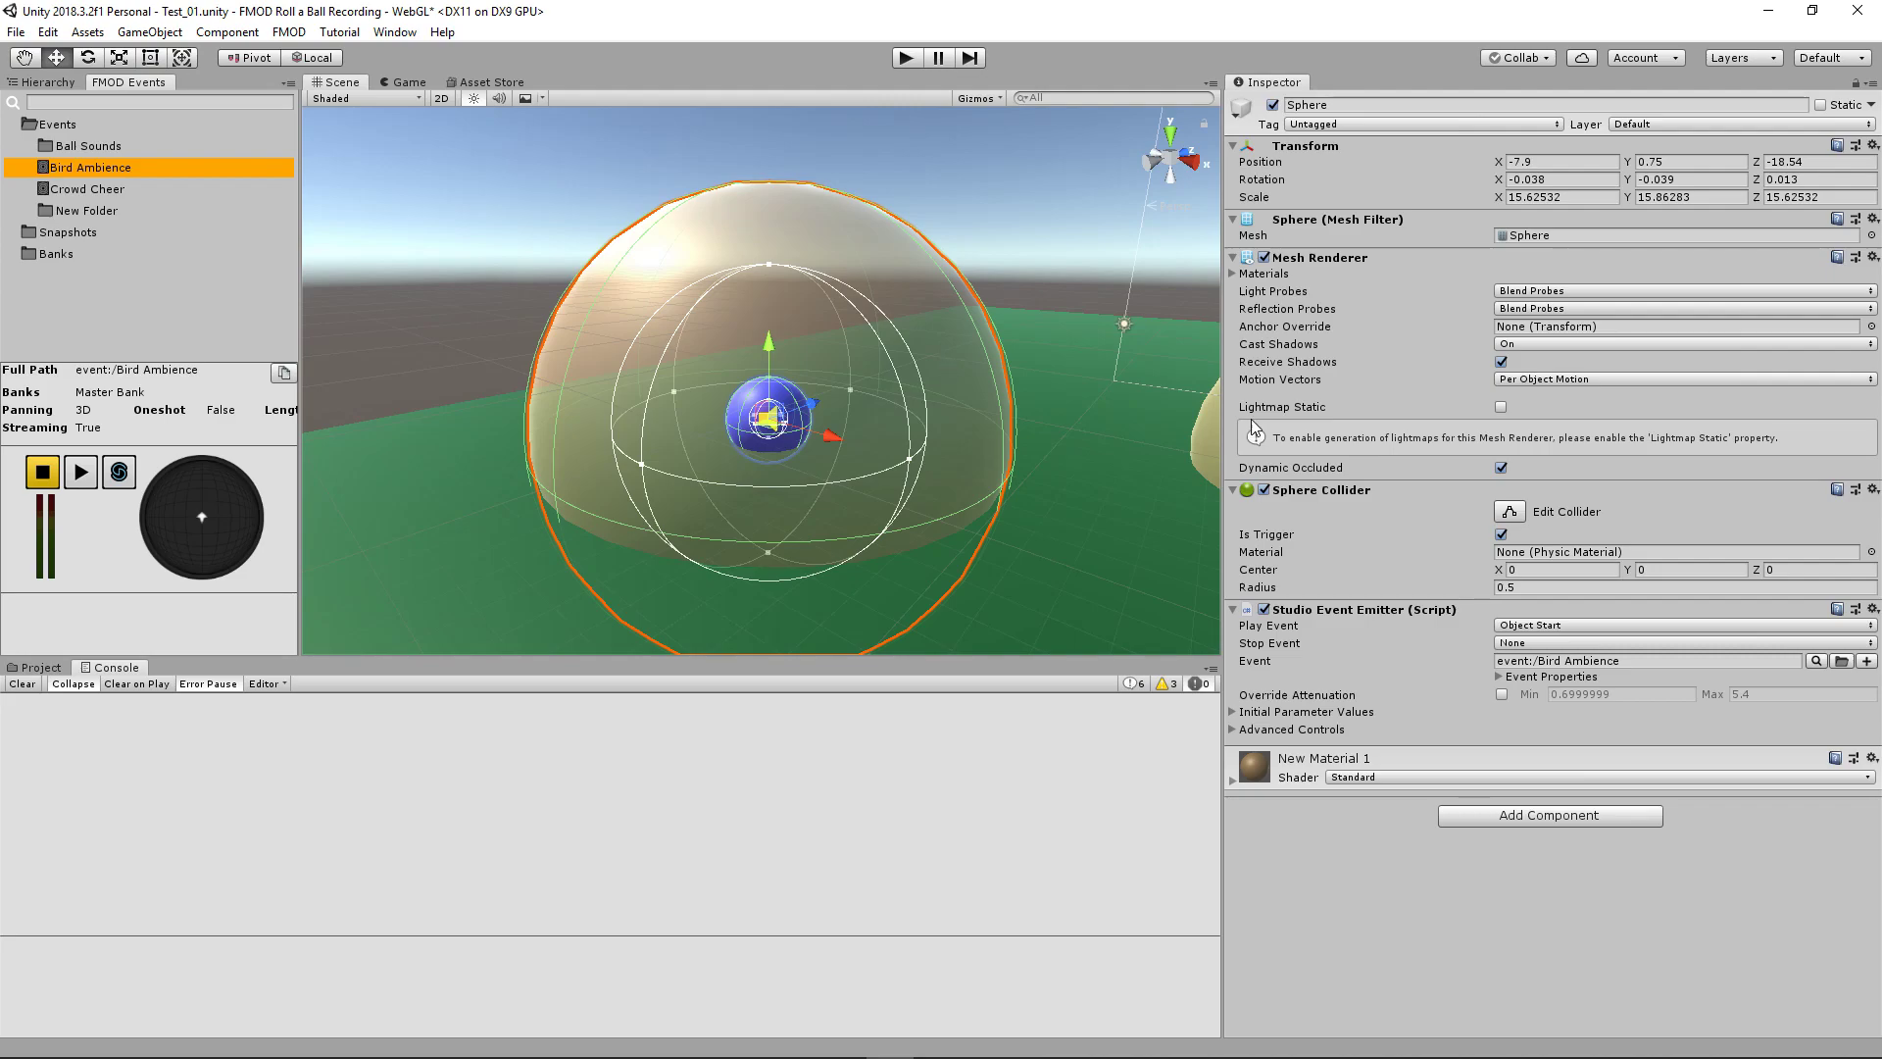
key(ctrl+z)
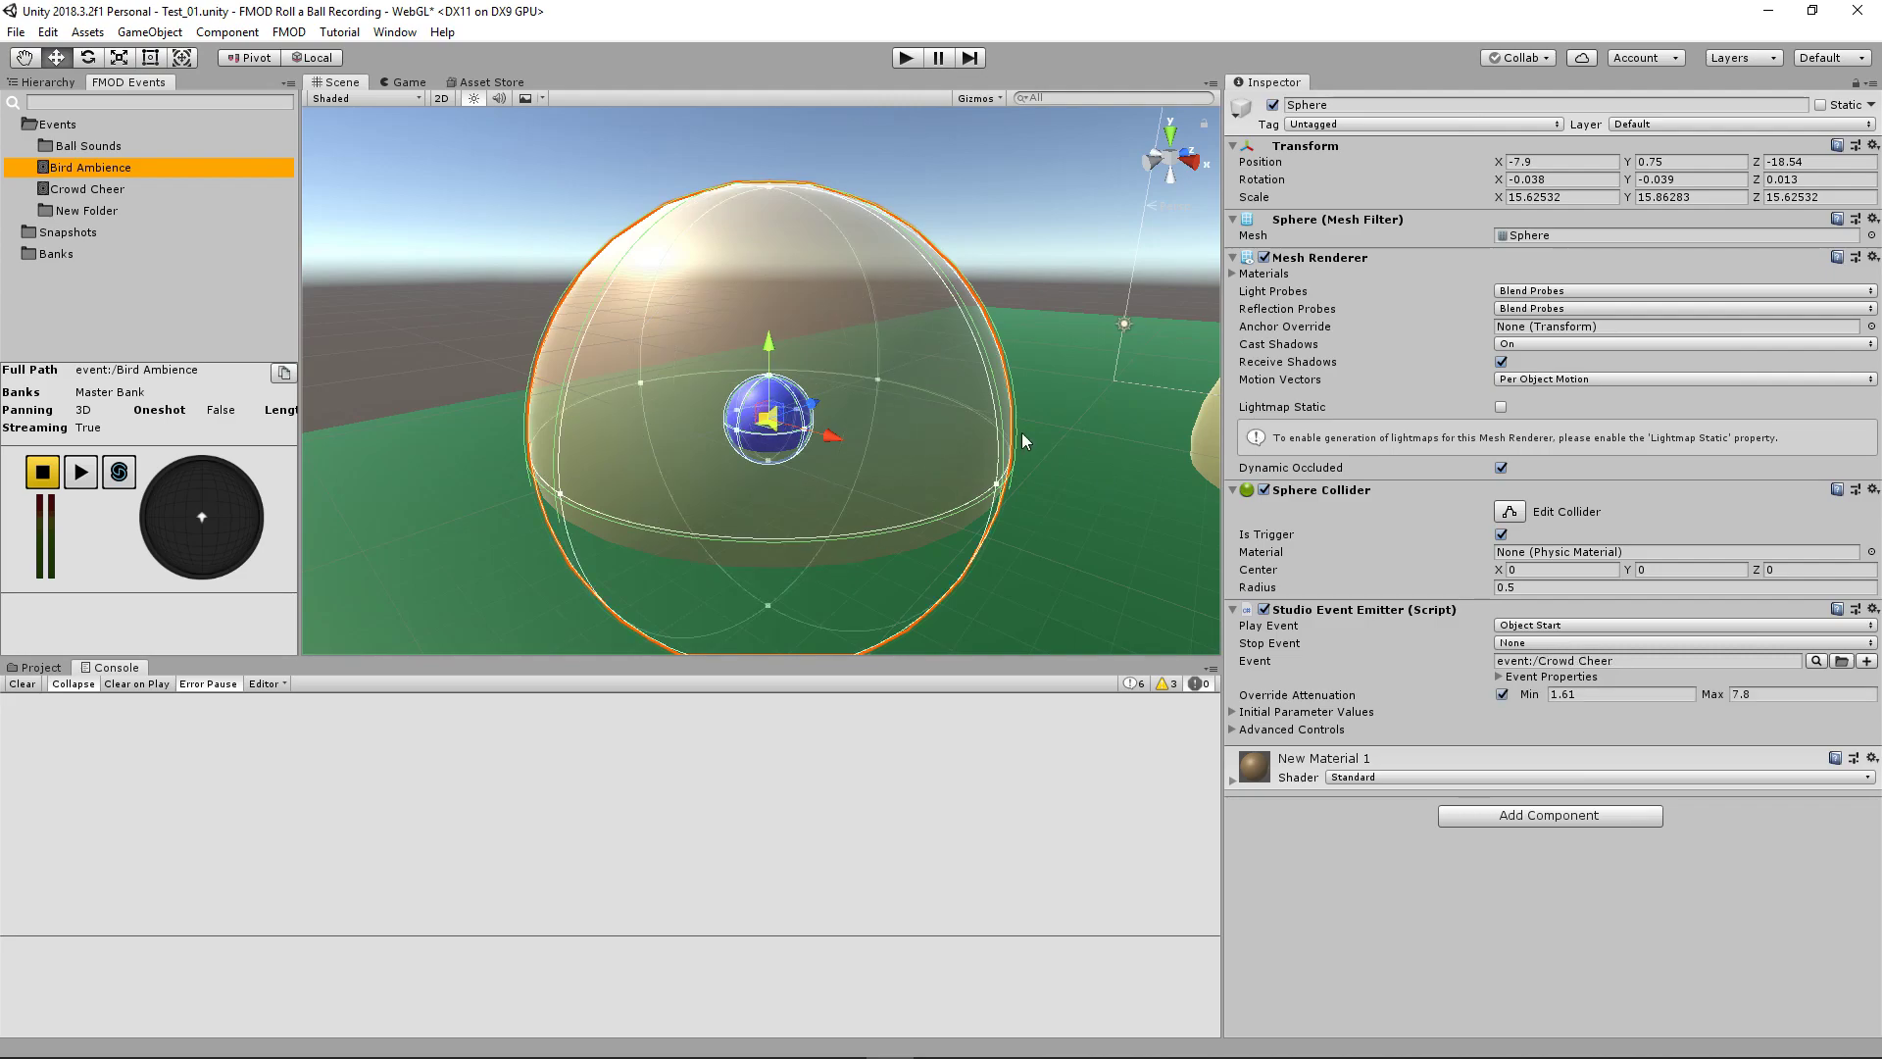
- Set the emitter's Play Event to Trigger Enter and its Stop Event to Trigger Exit 2D
click(1583, 625)
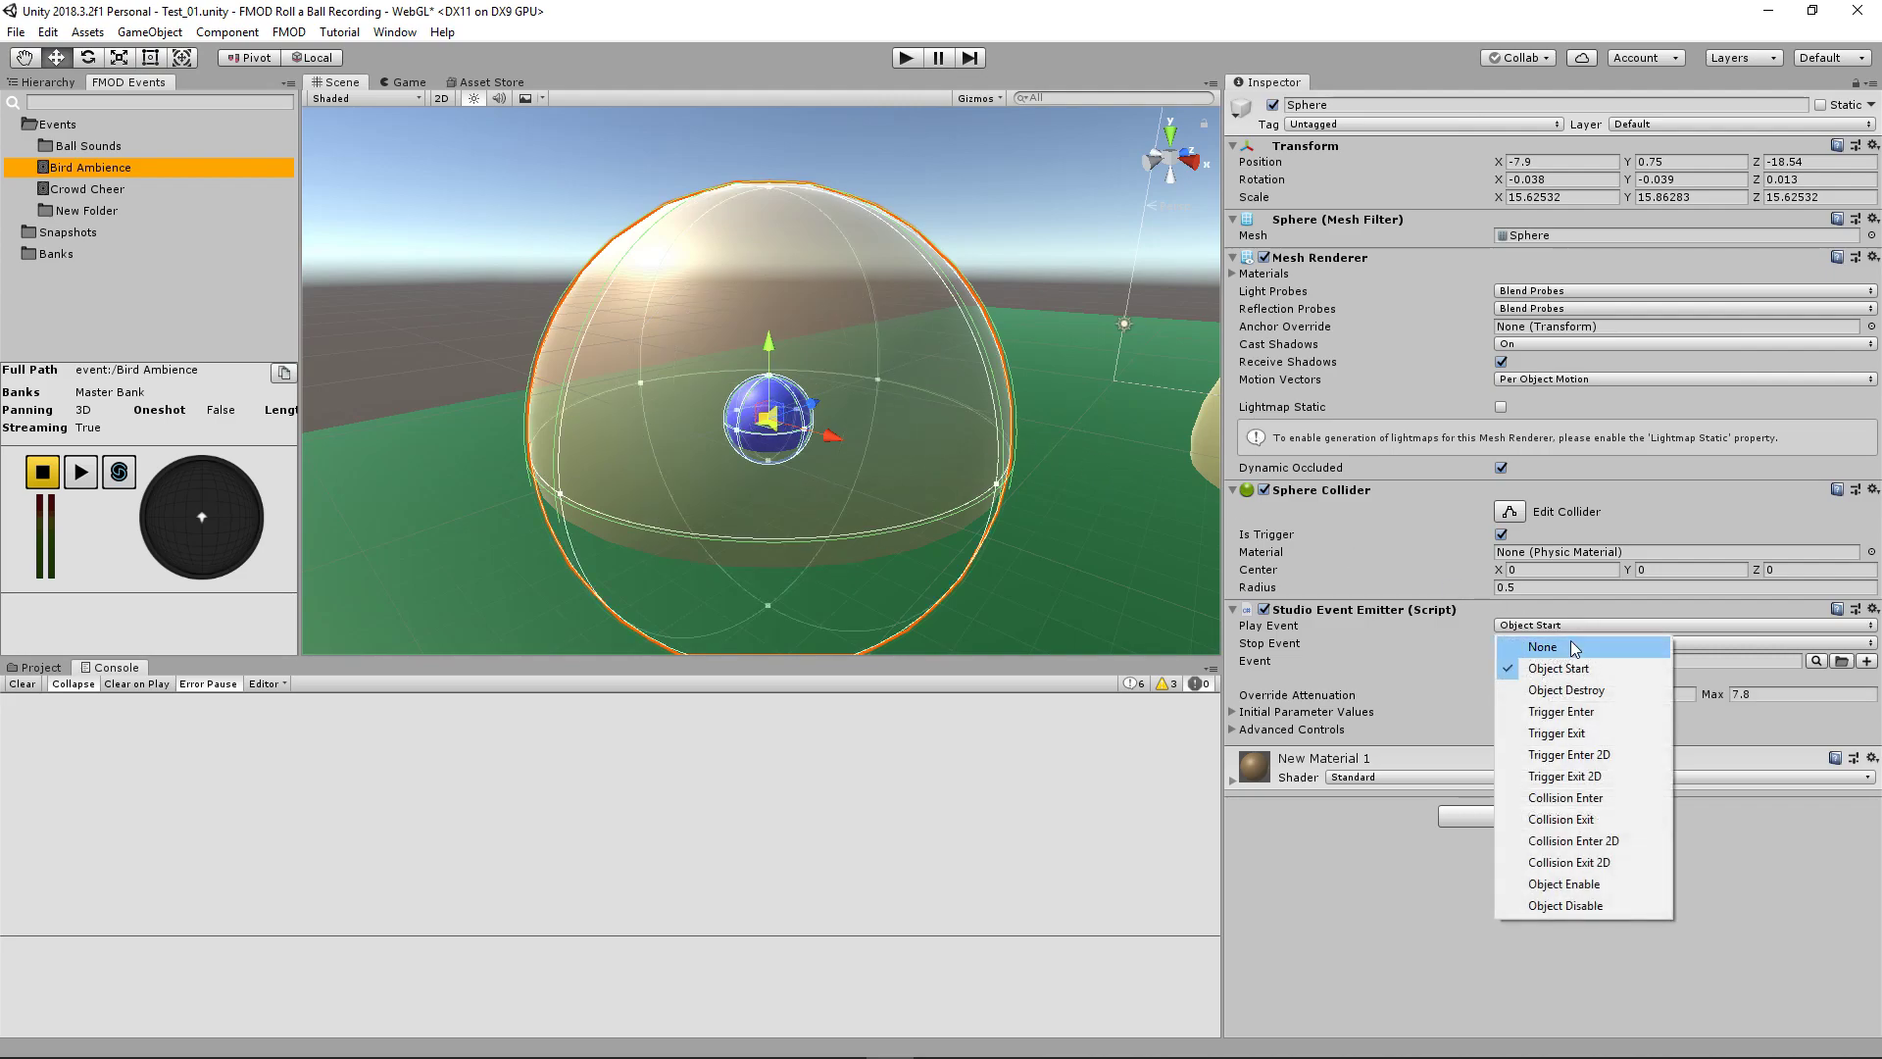
click(1580, 713)
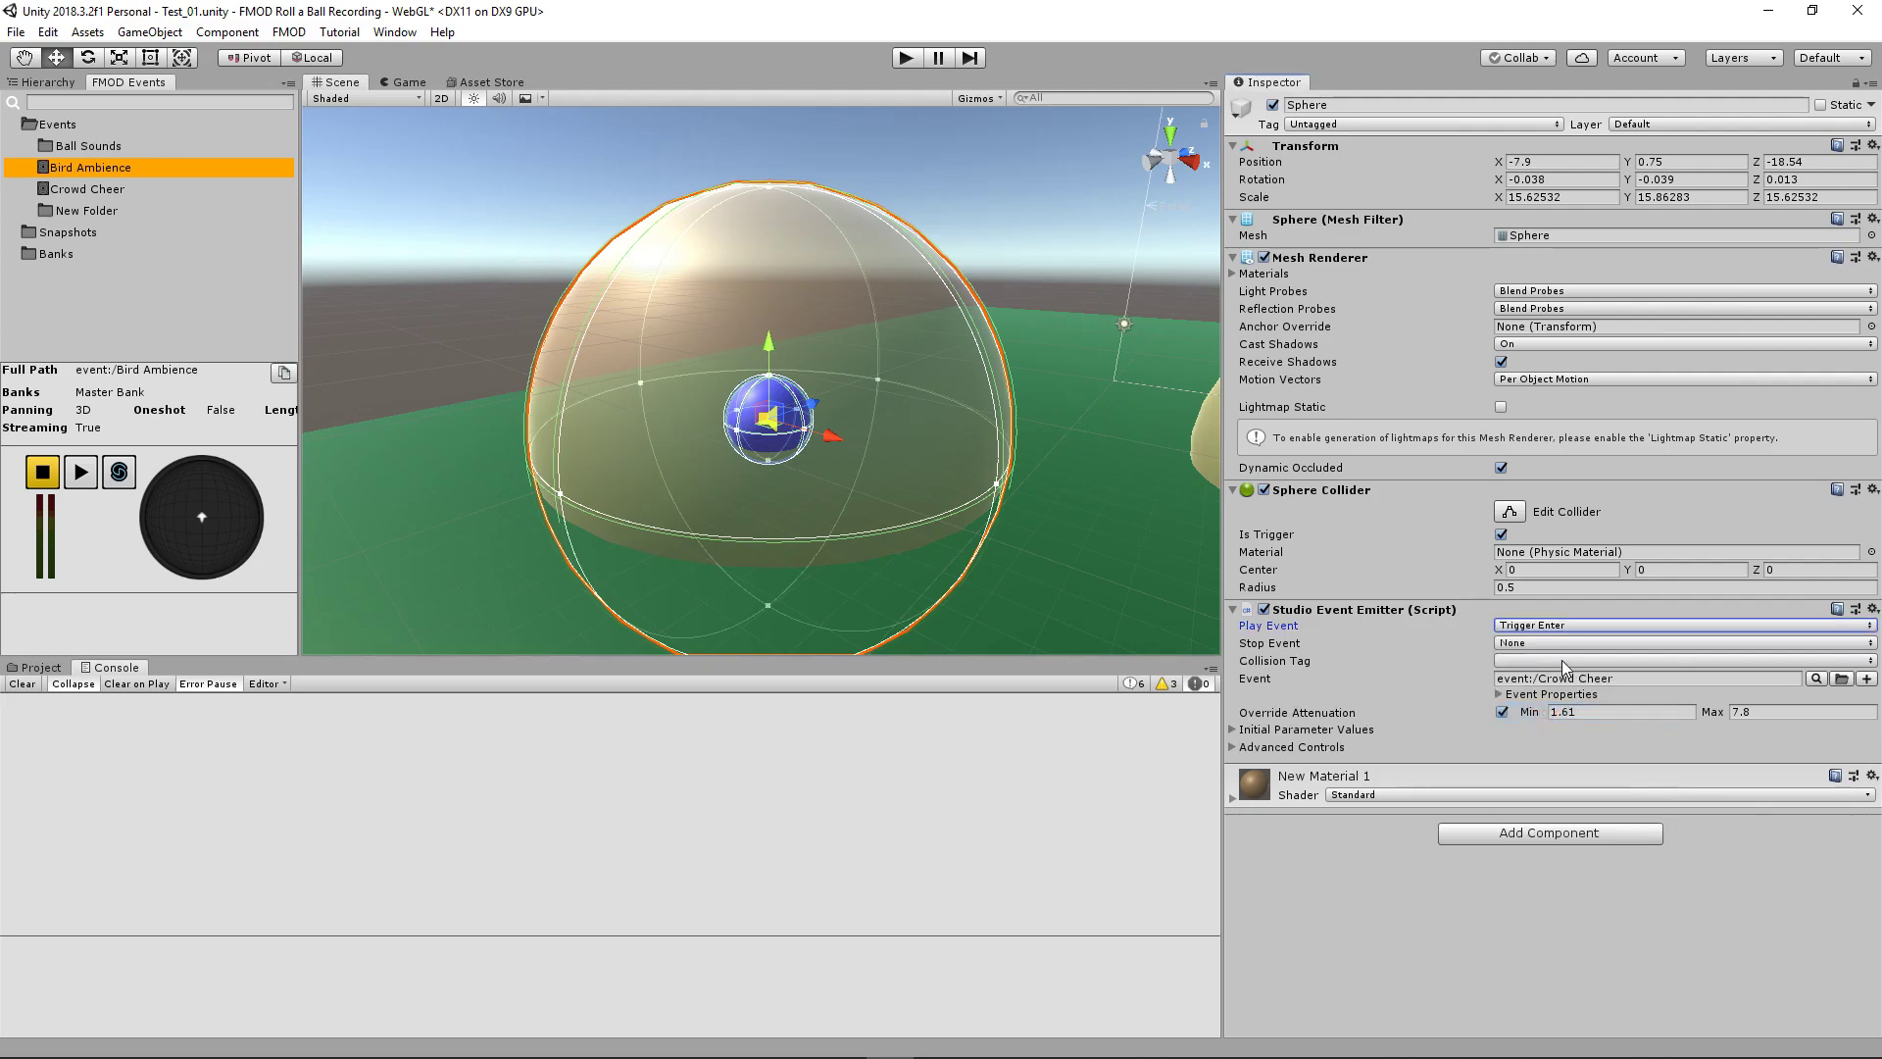
click(1561, 643)
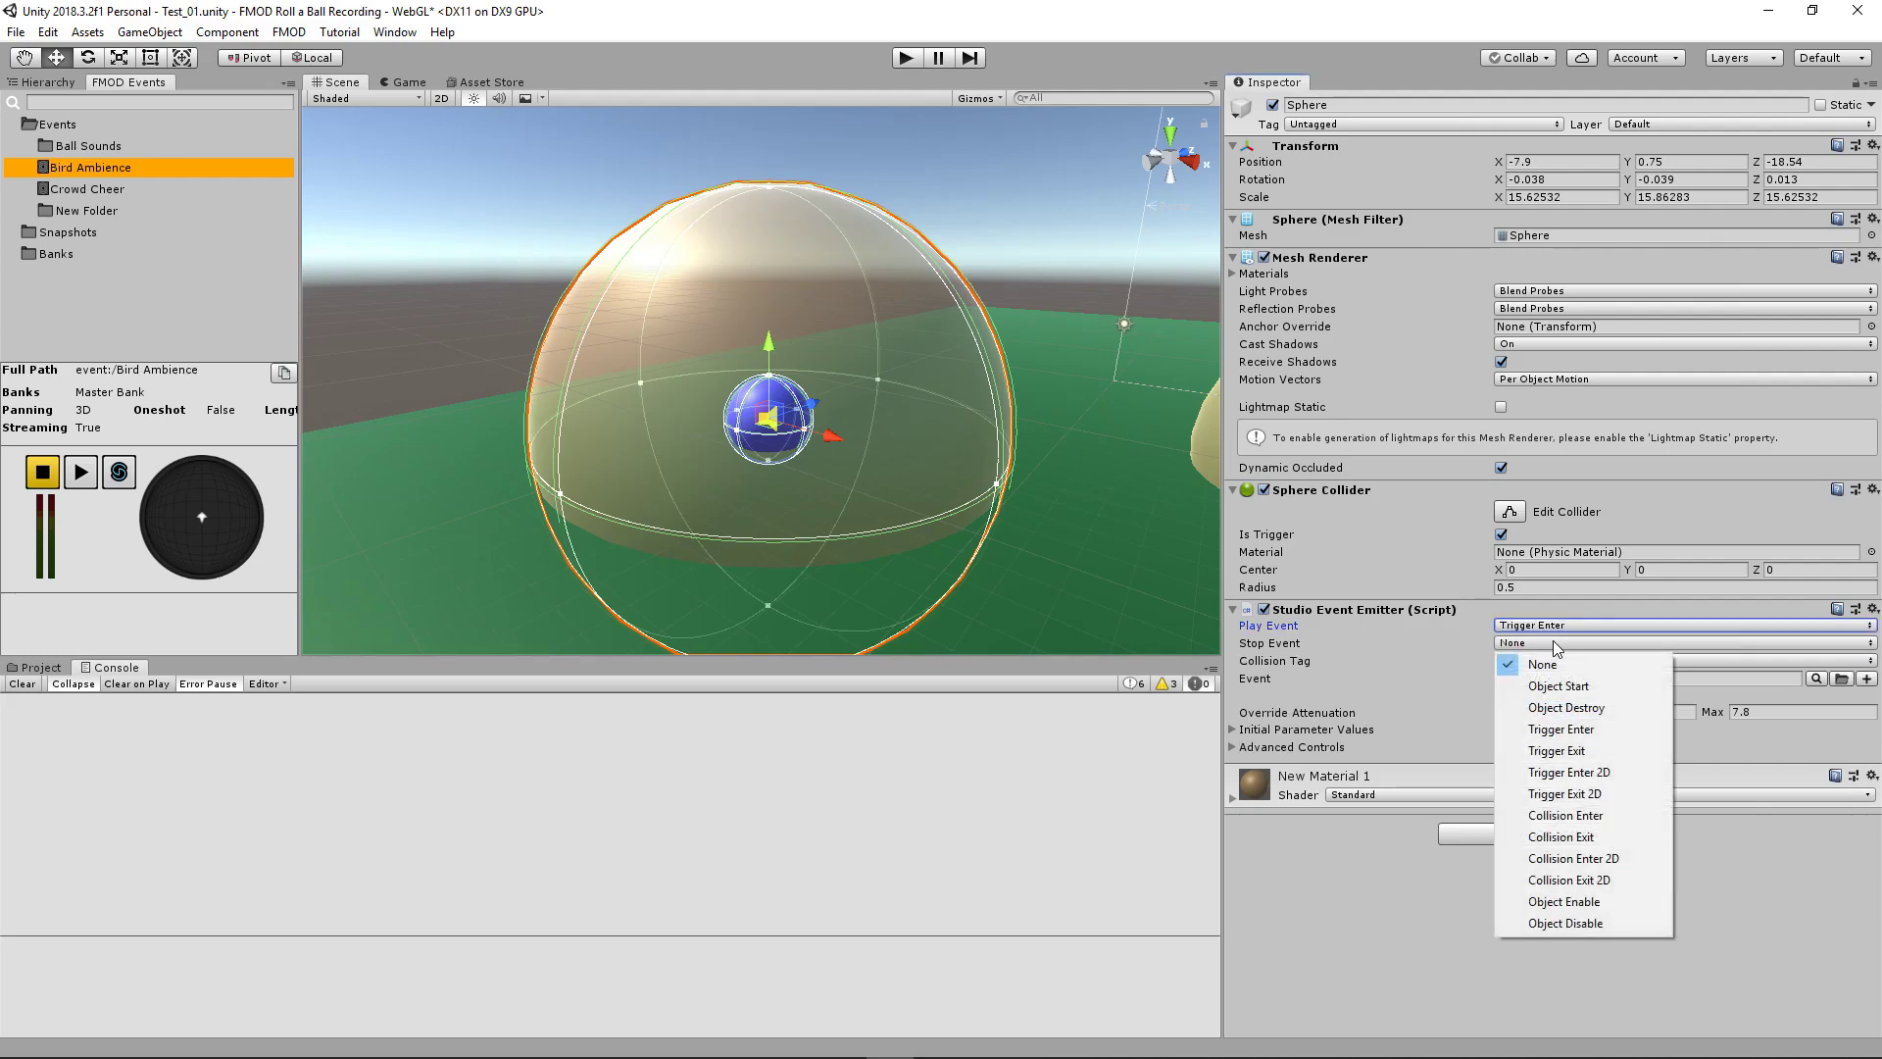
click(1612, 794)
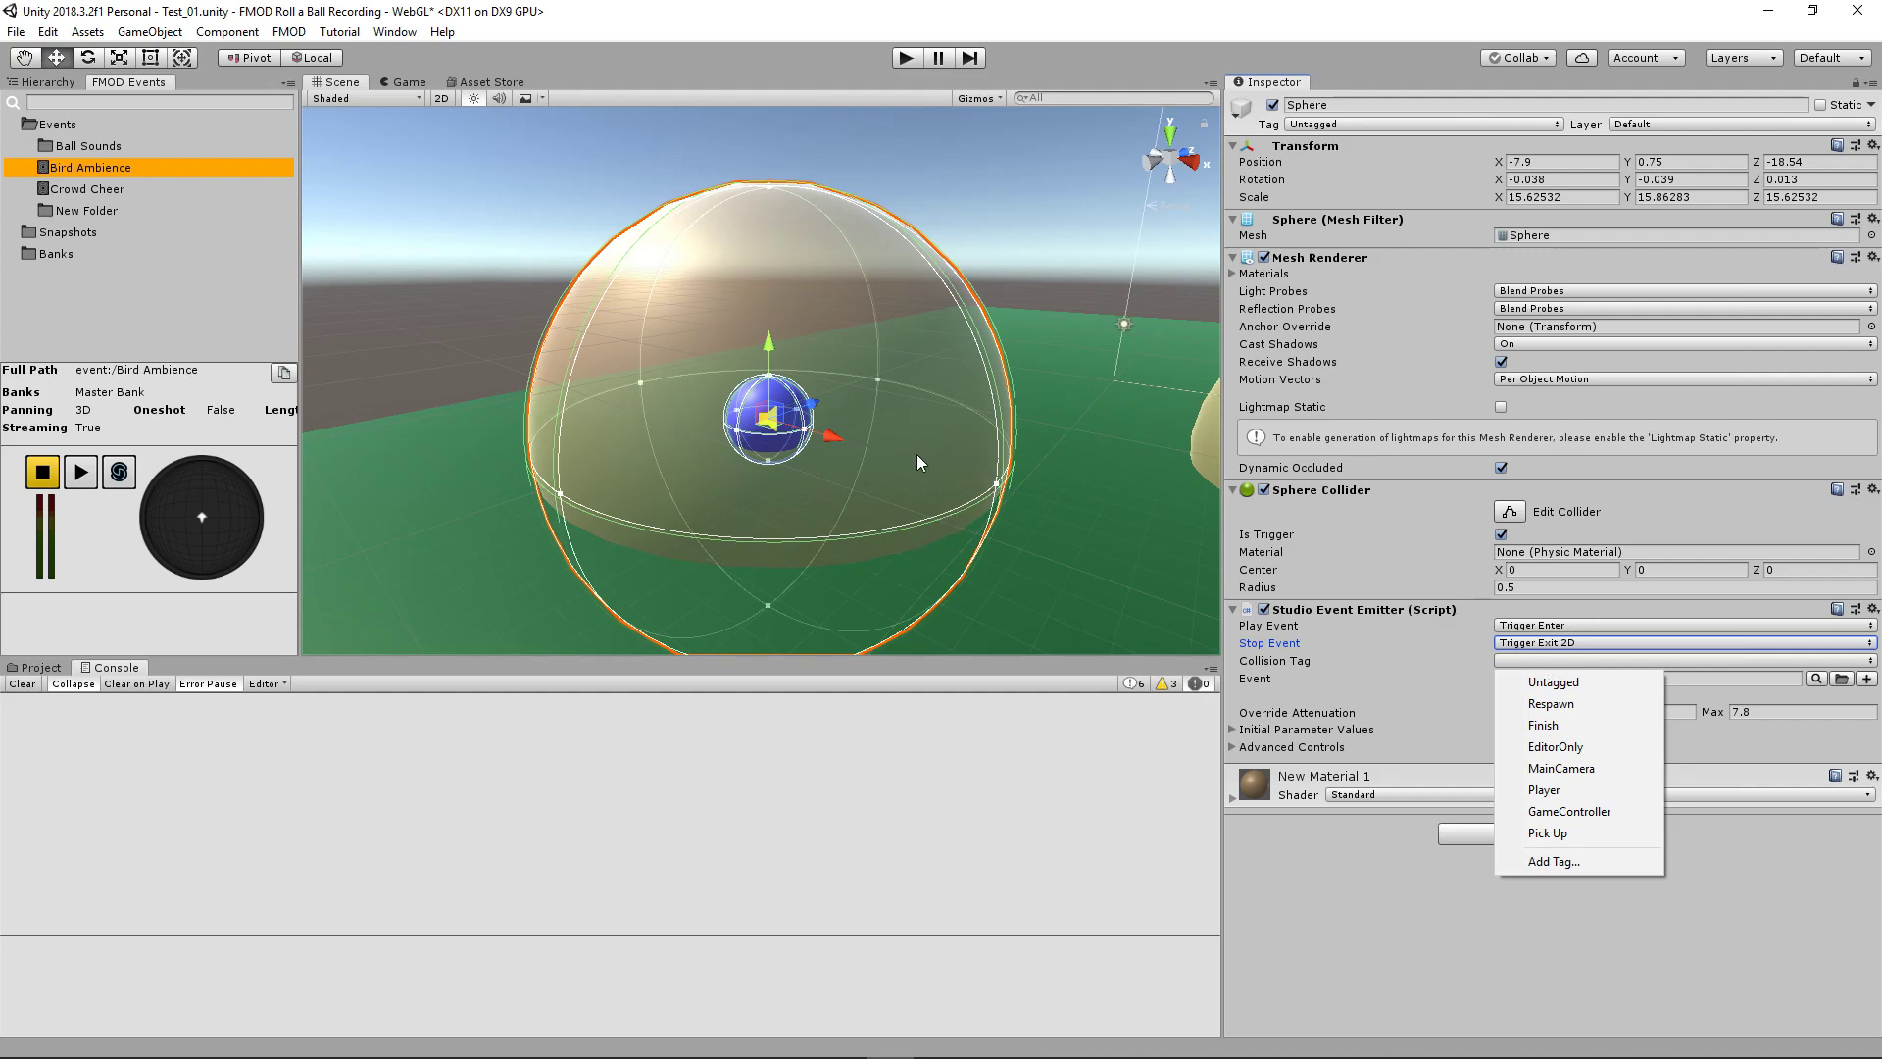
- Restore the emitter's Play Event to Object Start and its Stop Event to None
click(1573, 634)
click(1574, 626)
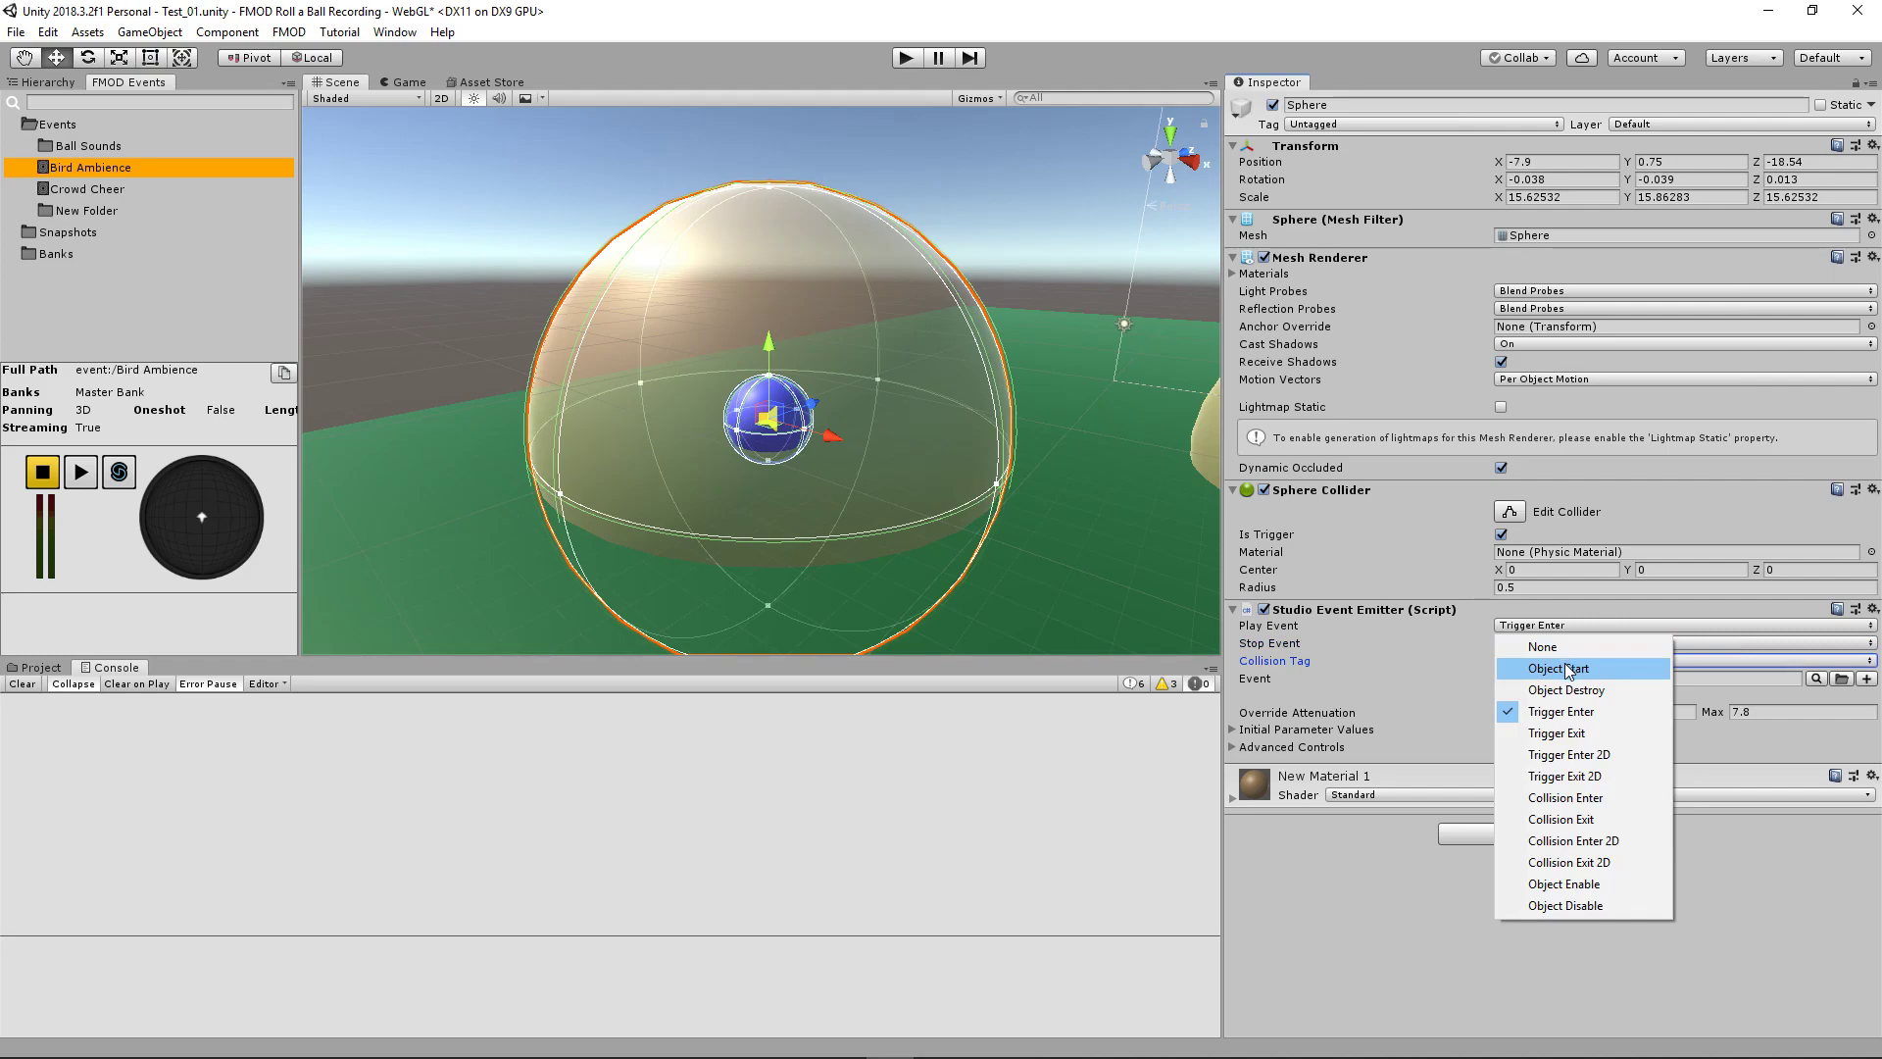
click(1565, 668)
click(1566, 643)
click(1544, 659)
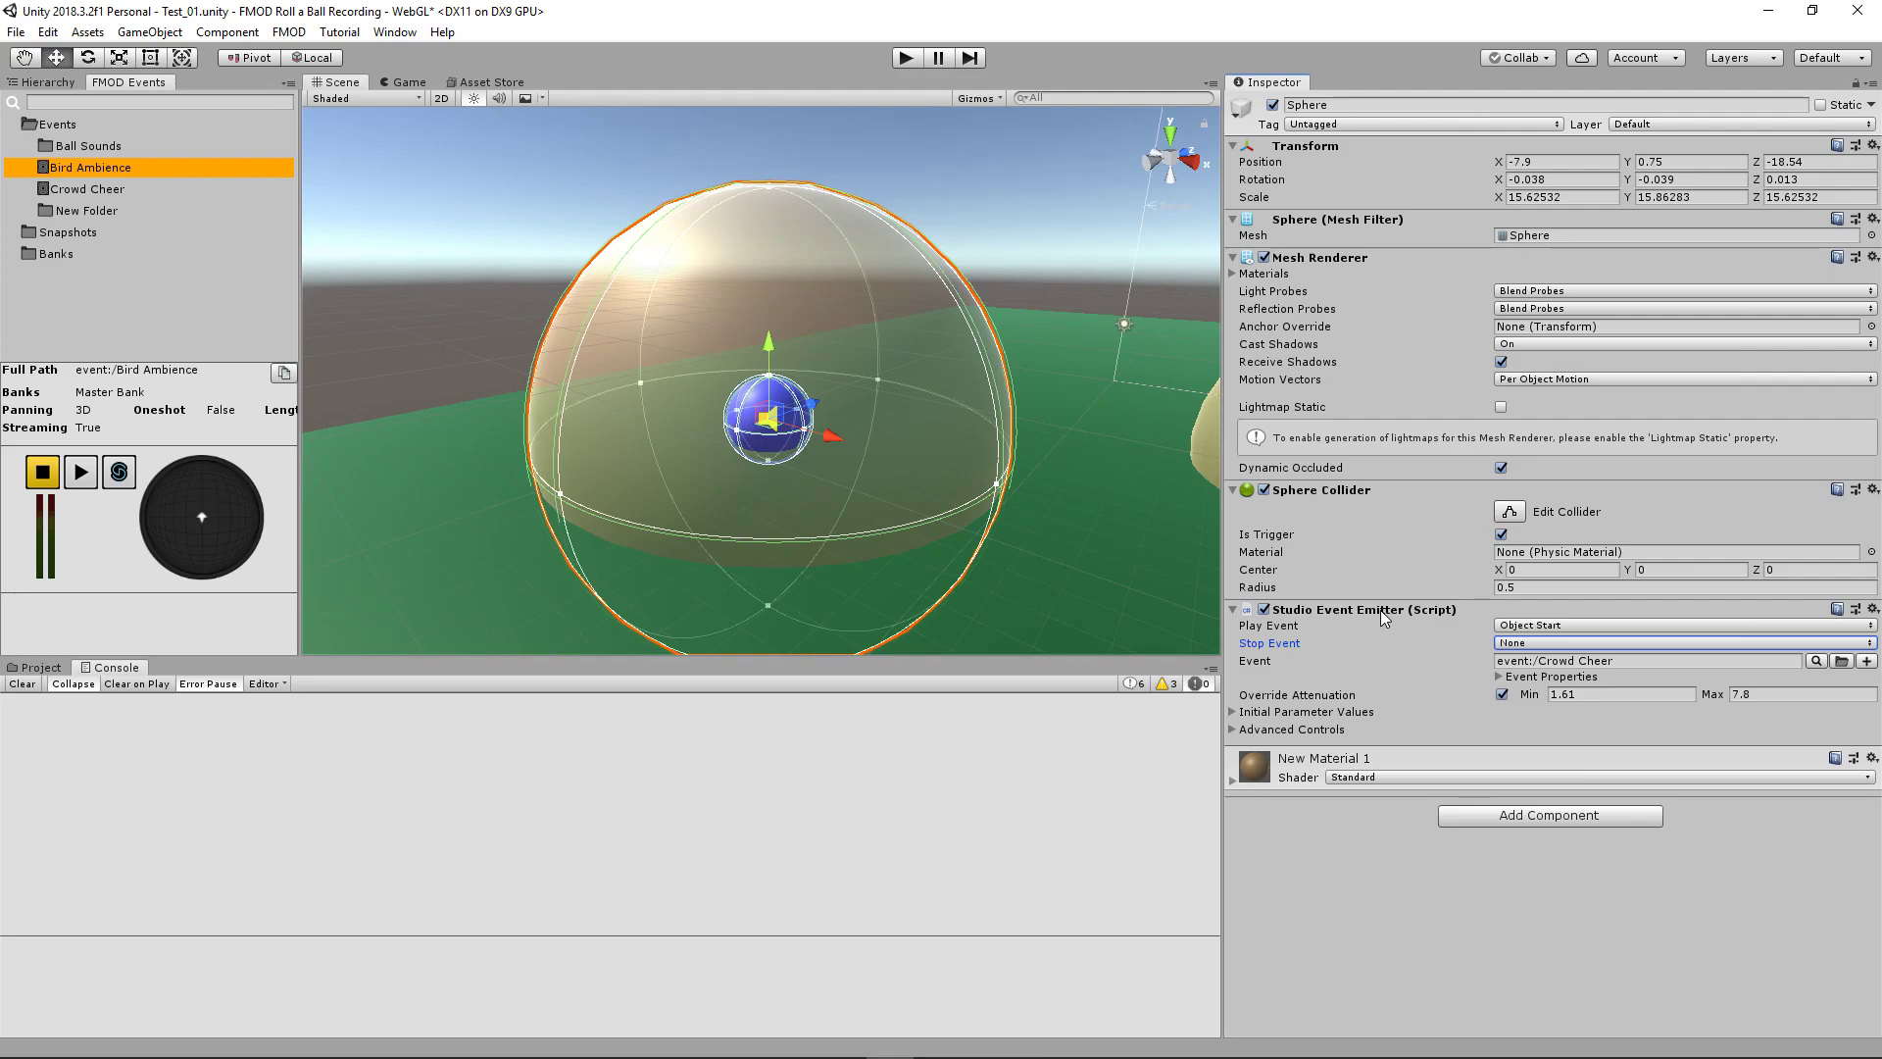
click(1529, 628)
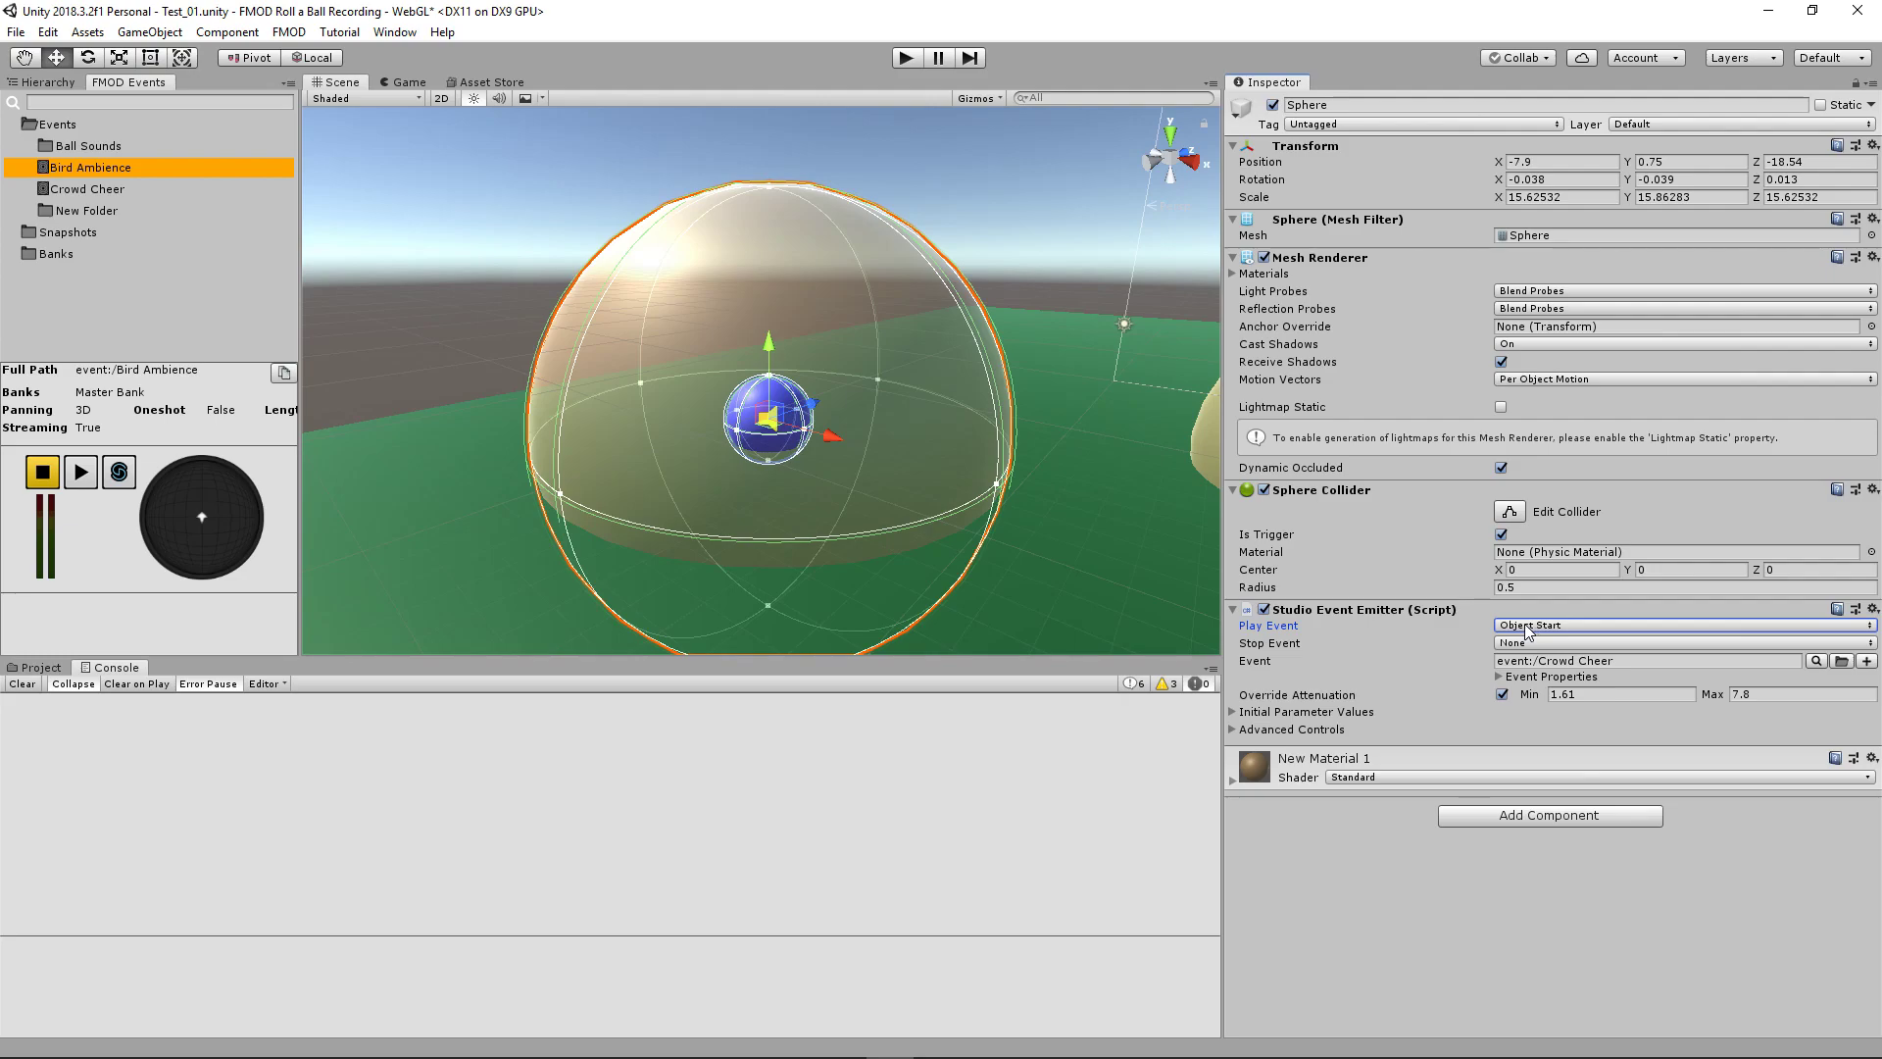
- Select the parent Sphere (1) object and open its BirdAmbience script in MonoDevelop
alt+drag(912, 480, 925, 446)
right_drag(925, 446, 1014, 439)
click(47, 82)
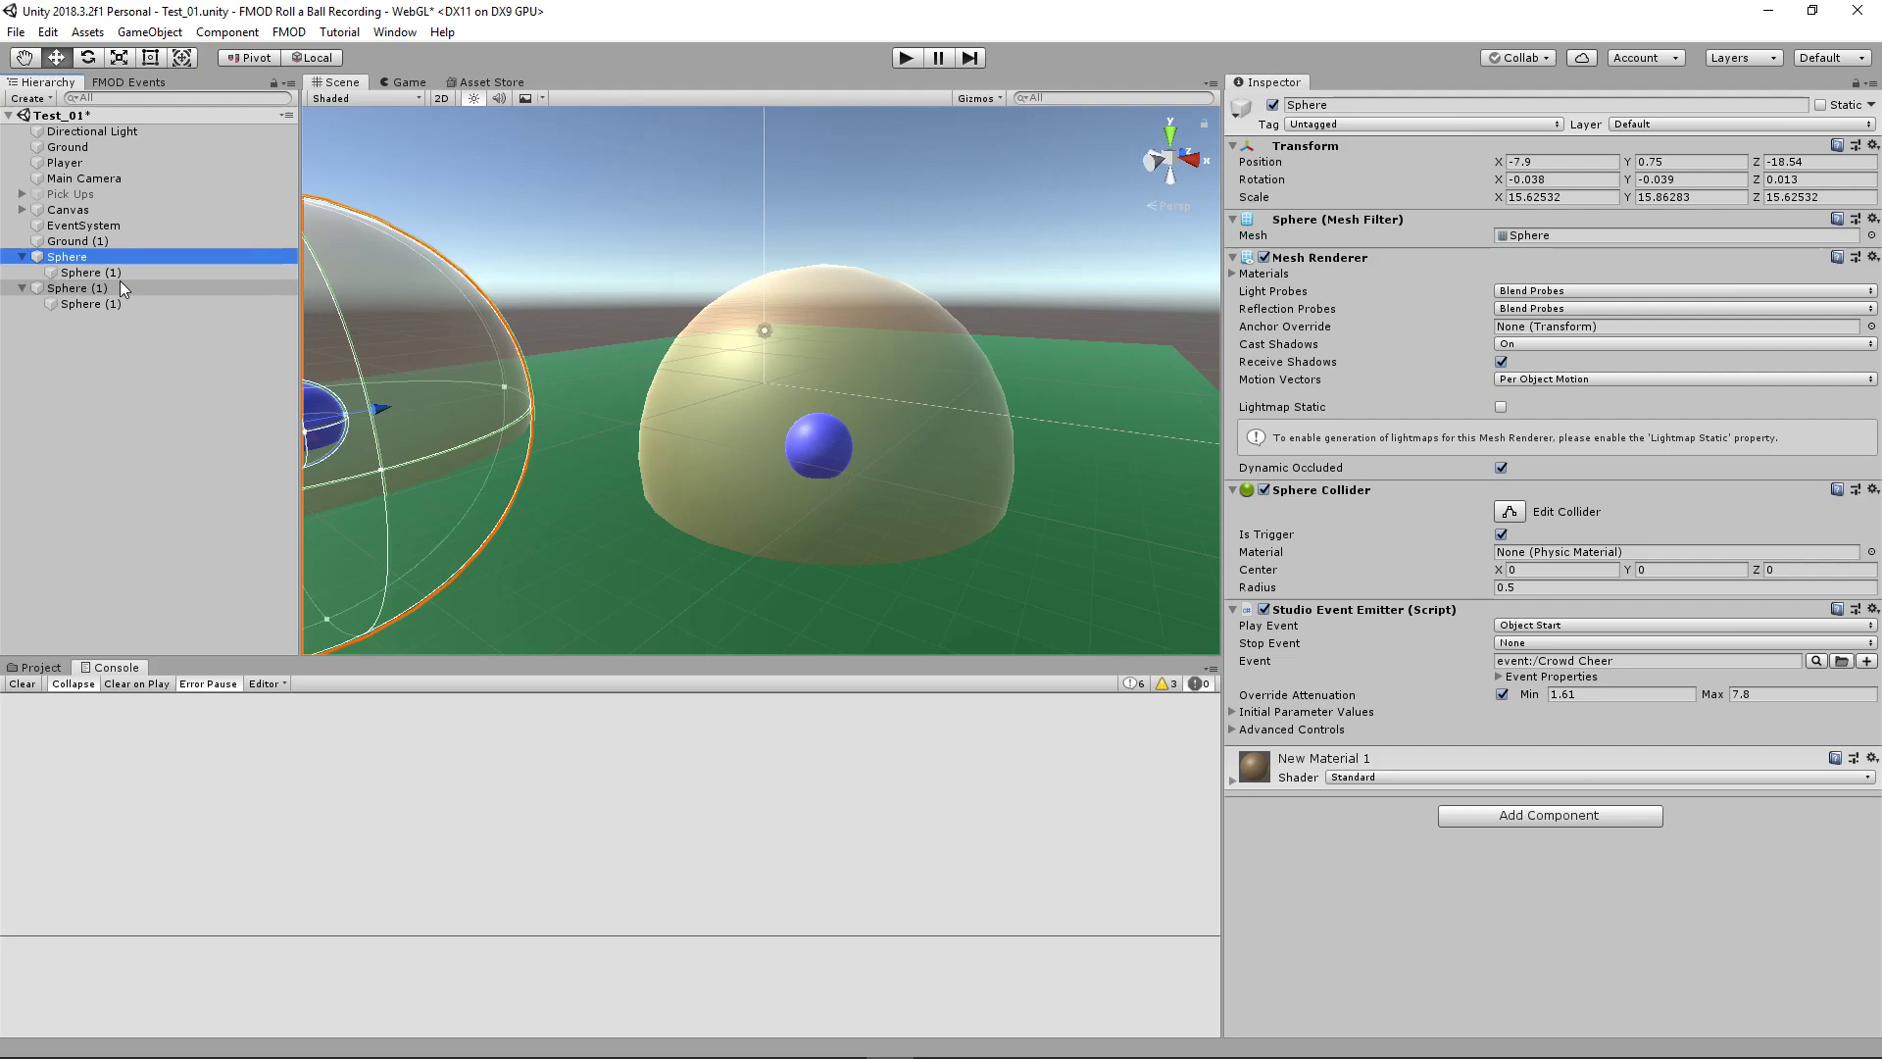
click(119, 284)
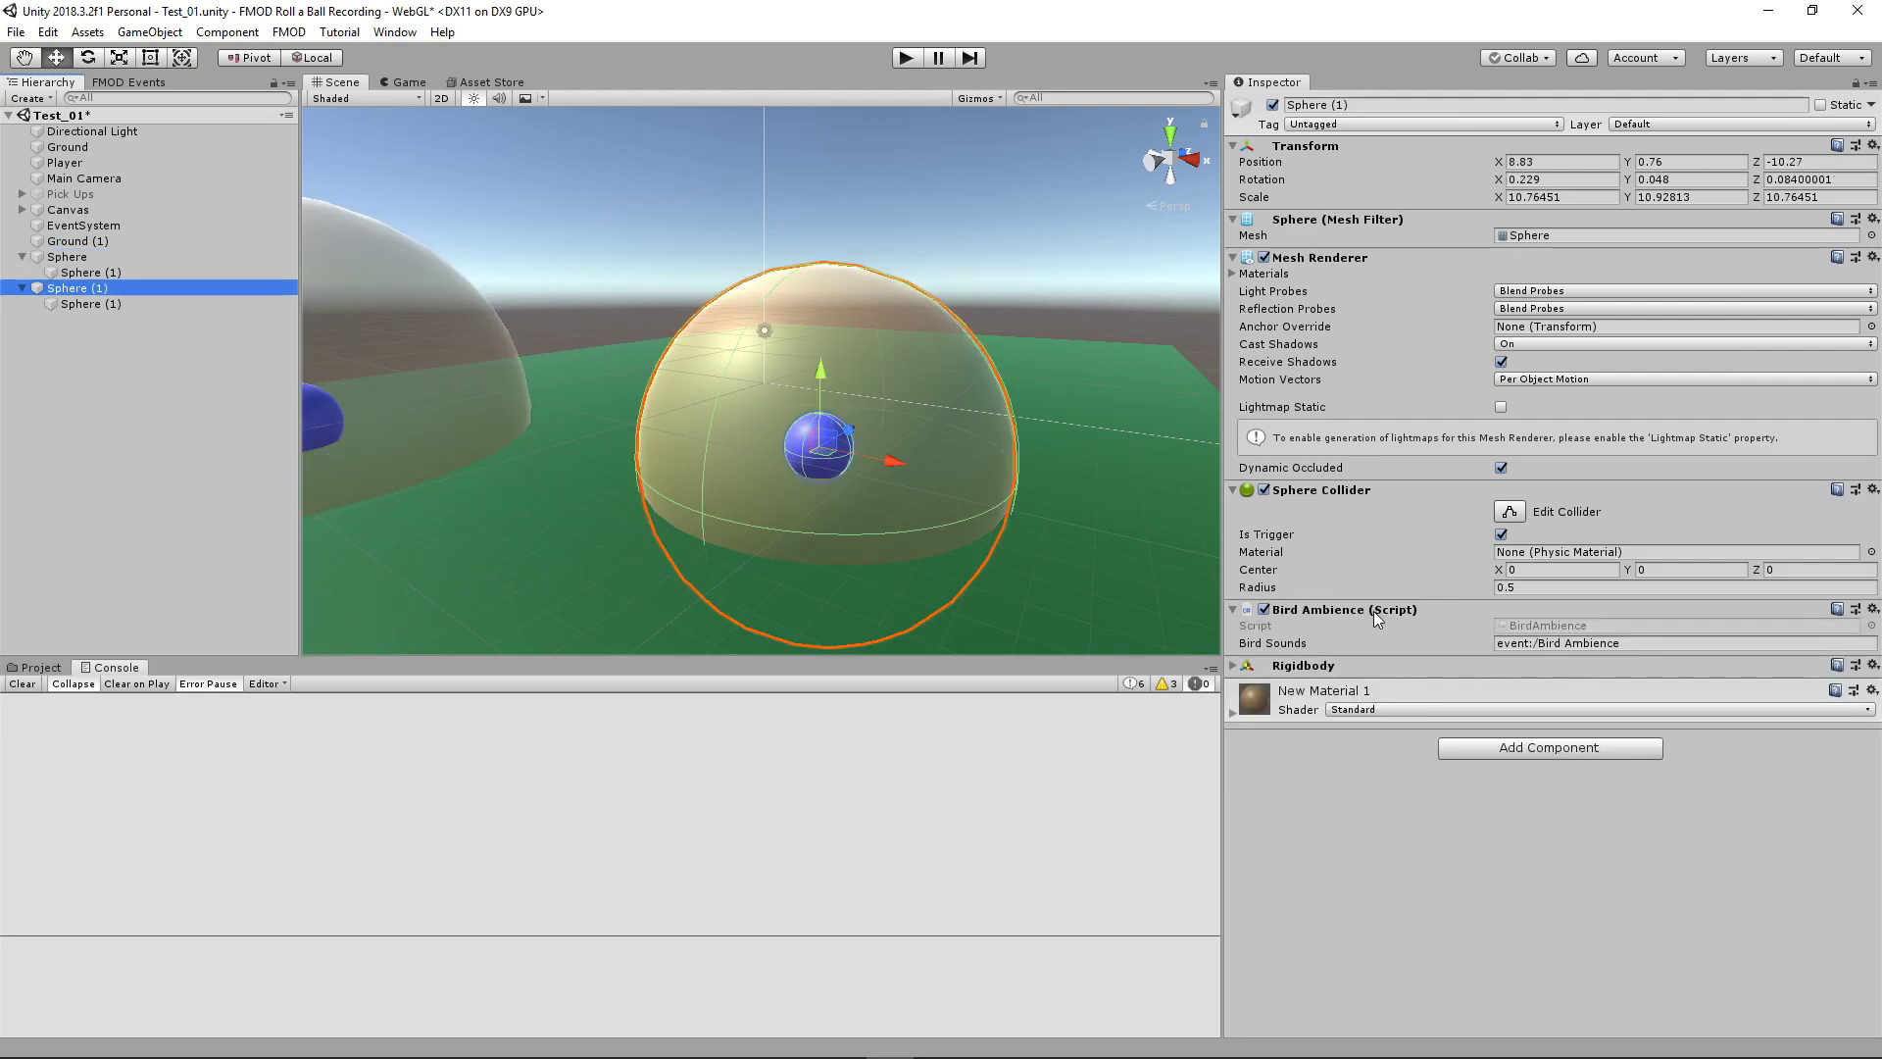
double_click(1545, 624)
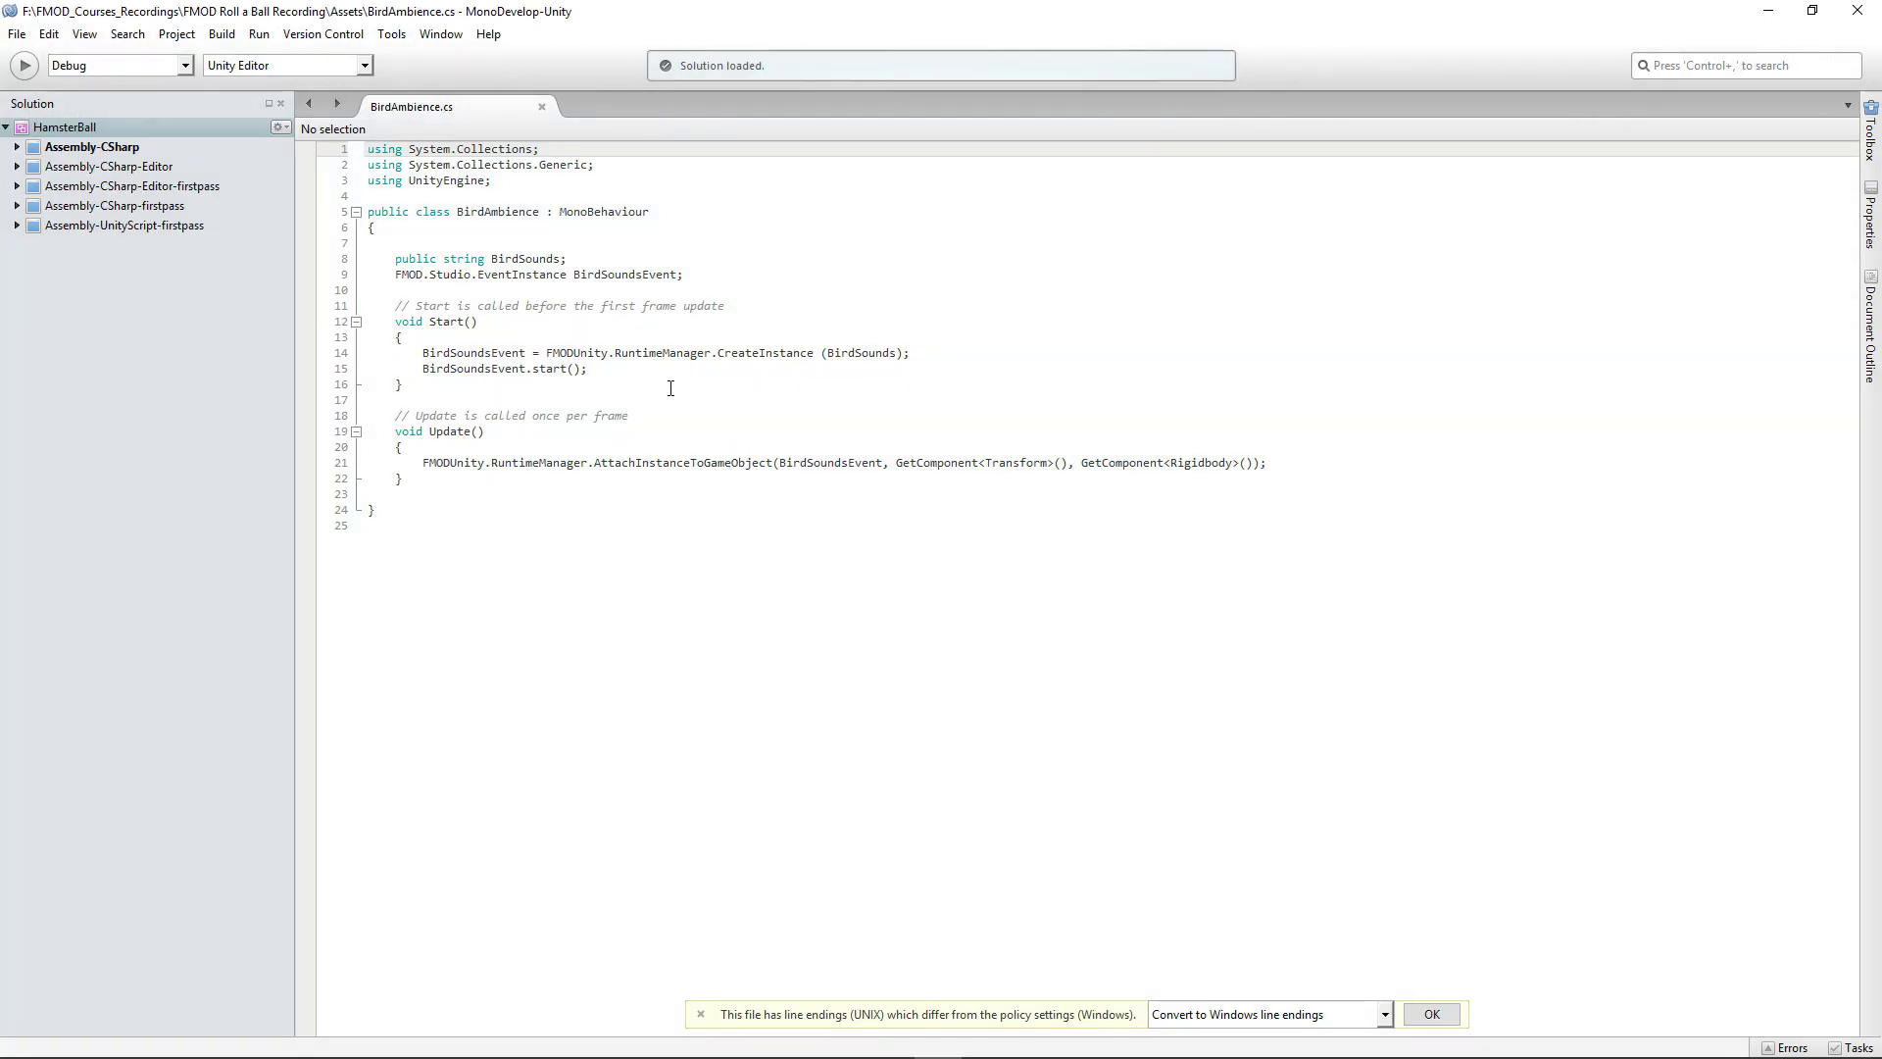
- Examine the BirdSounds string declaration and compare it with the Bird Sounds field and the Bird Ambience event path in Unity
drag(566, 259, 396, 259)
click(493, 258)
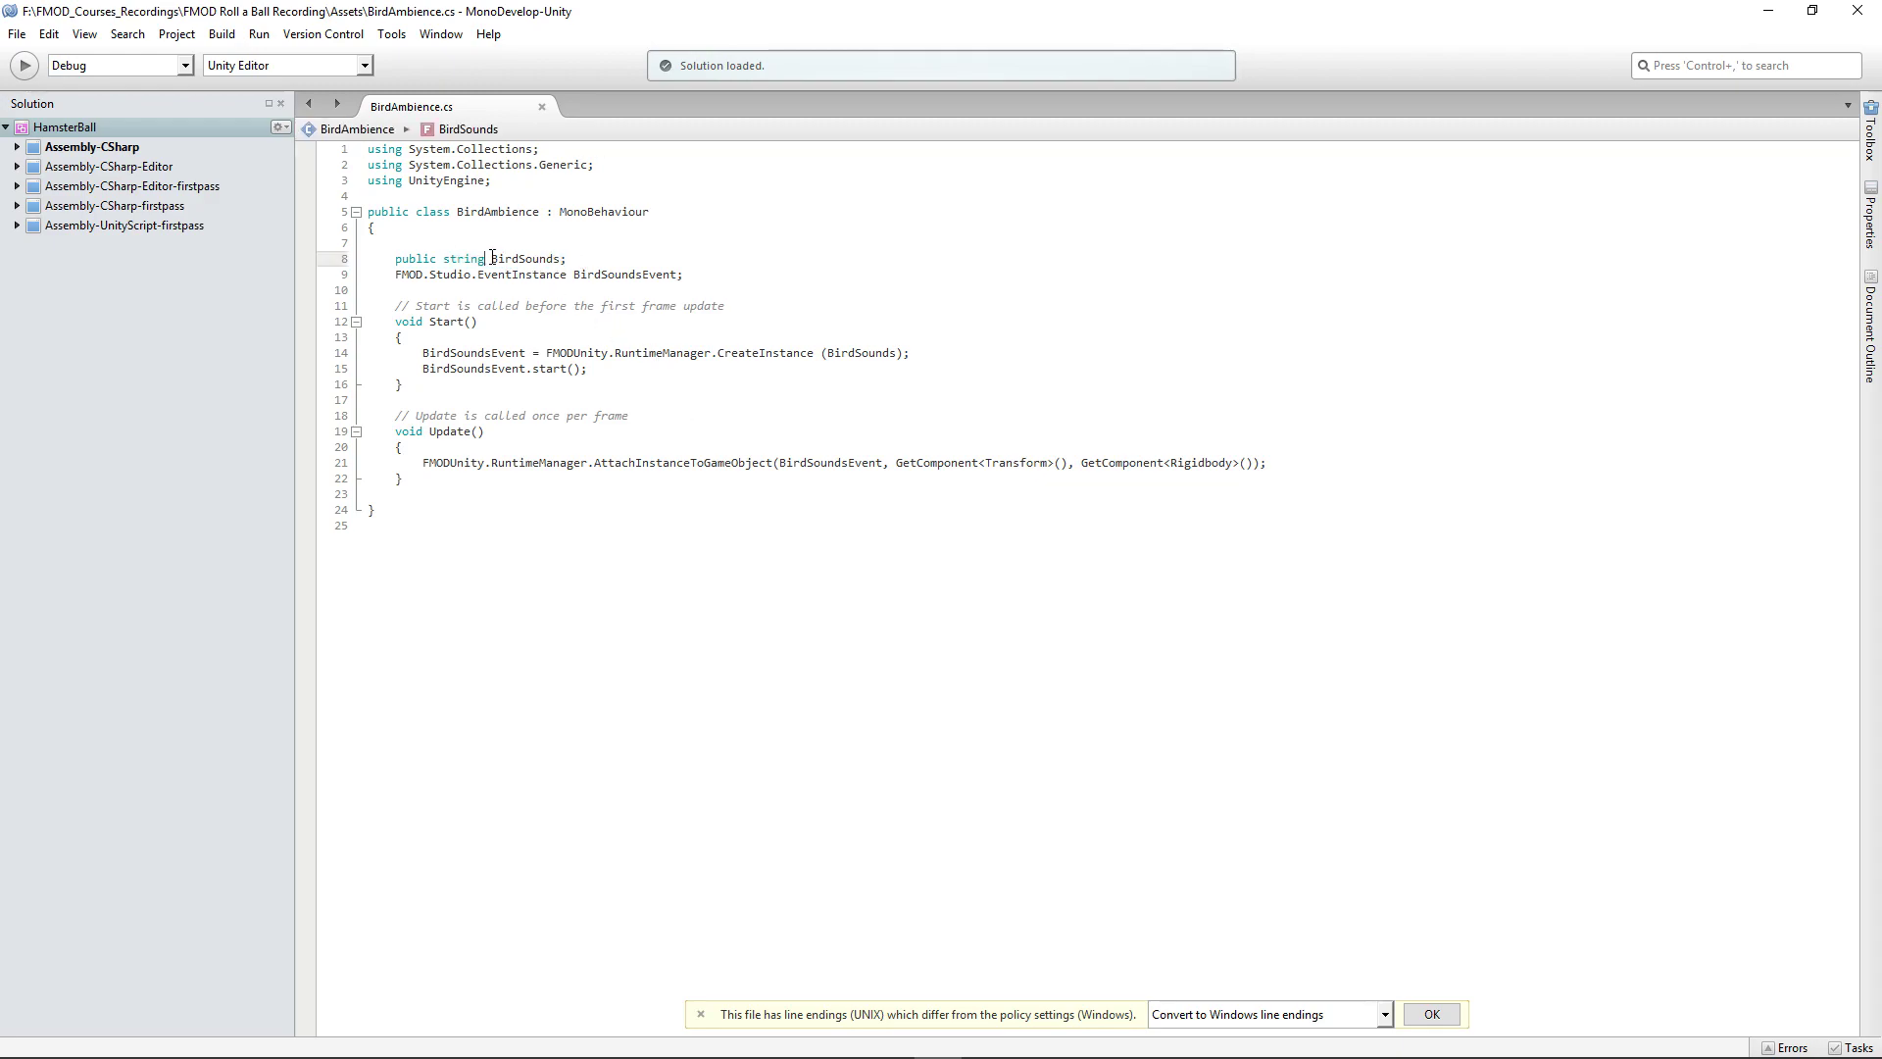
click(891, 1039)
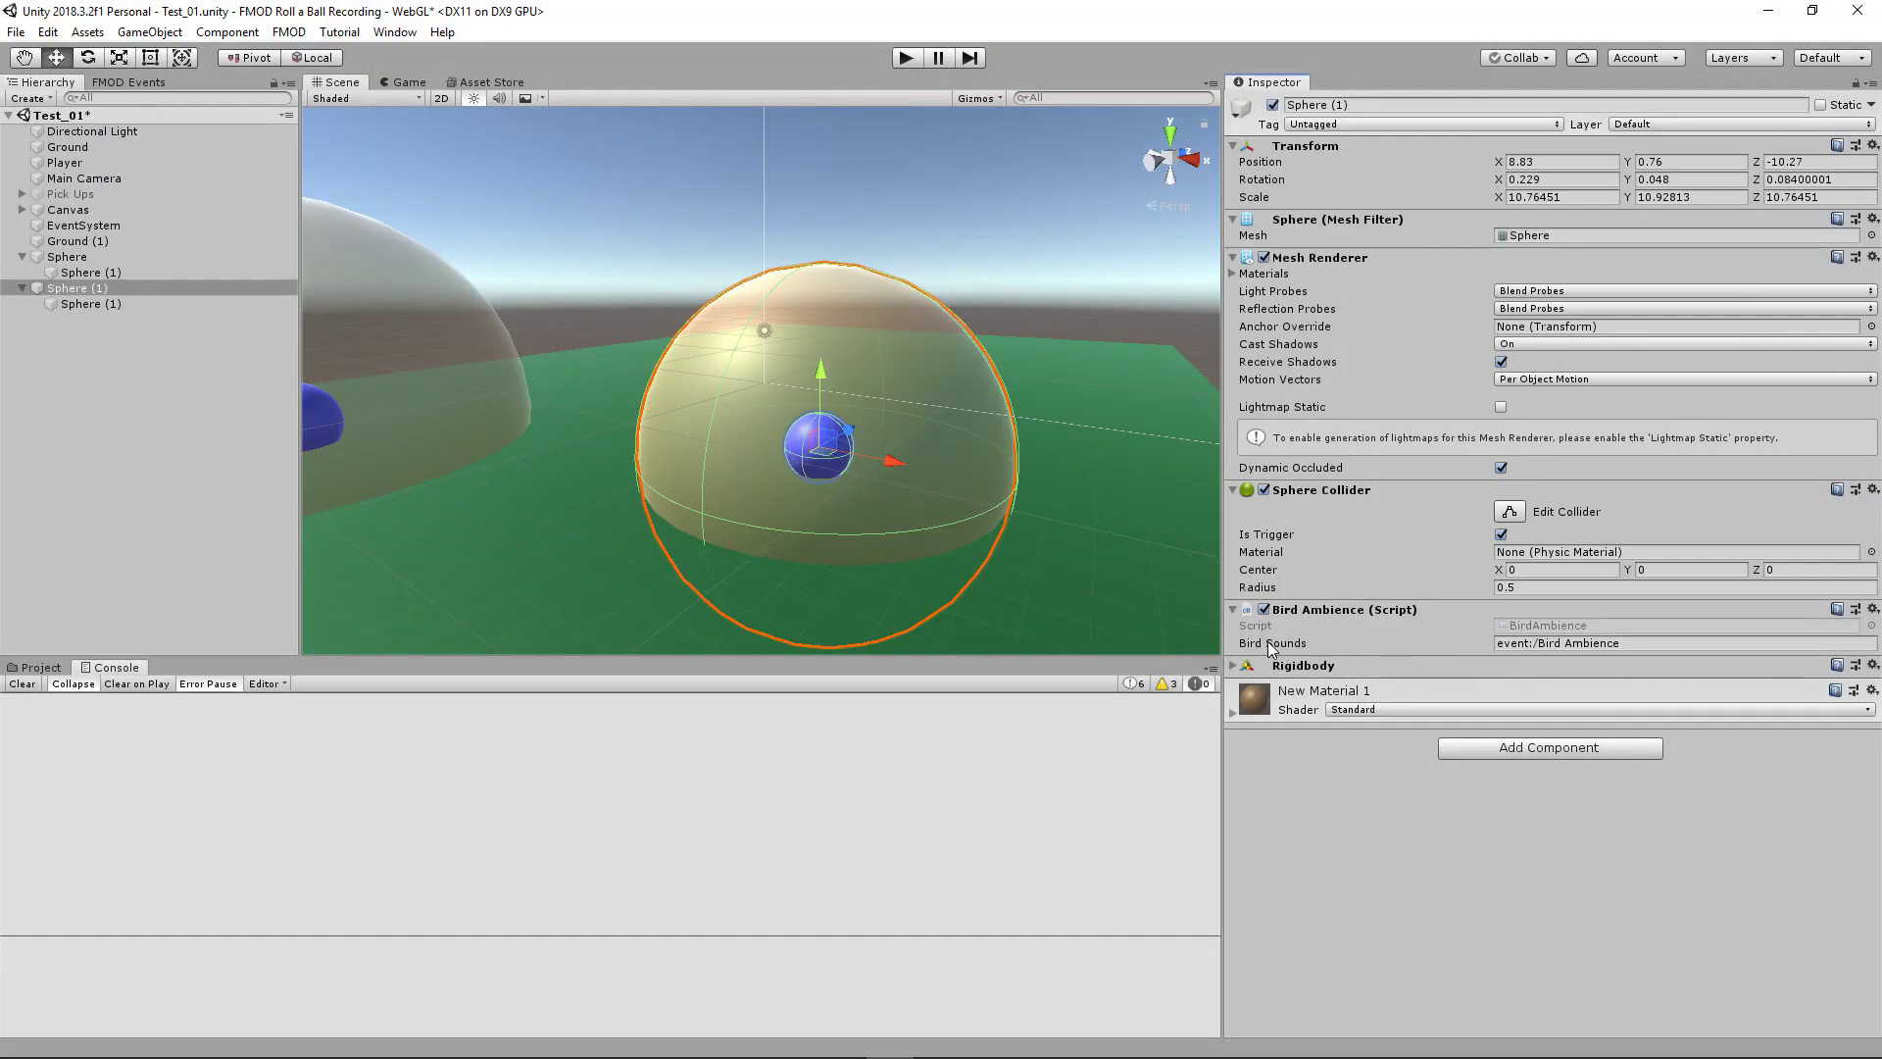
click(1523, 644)
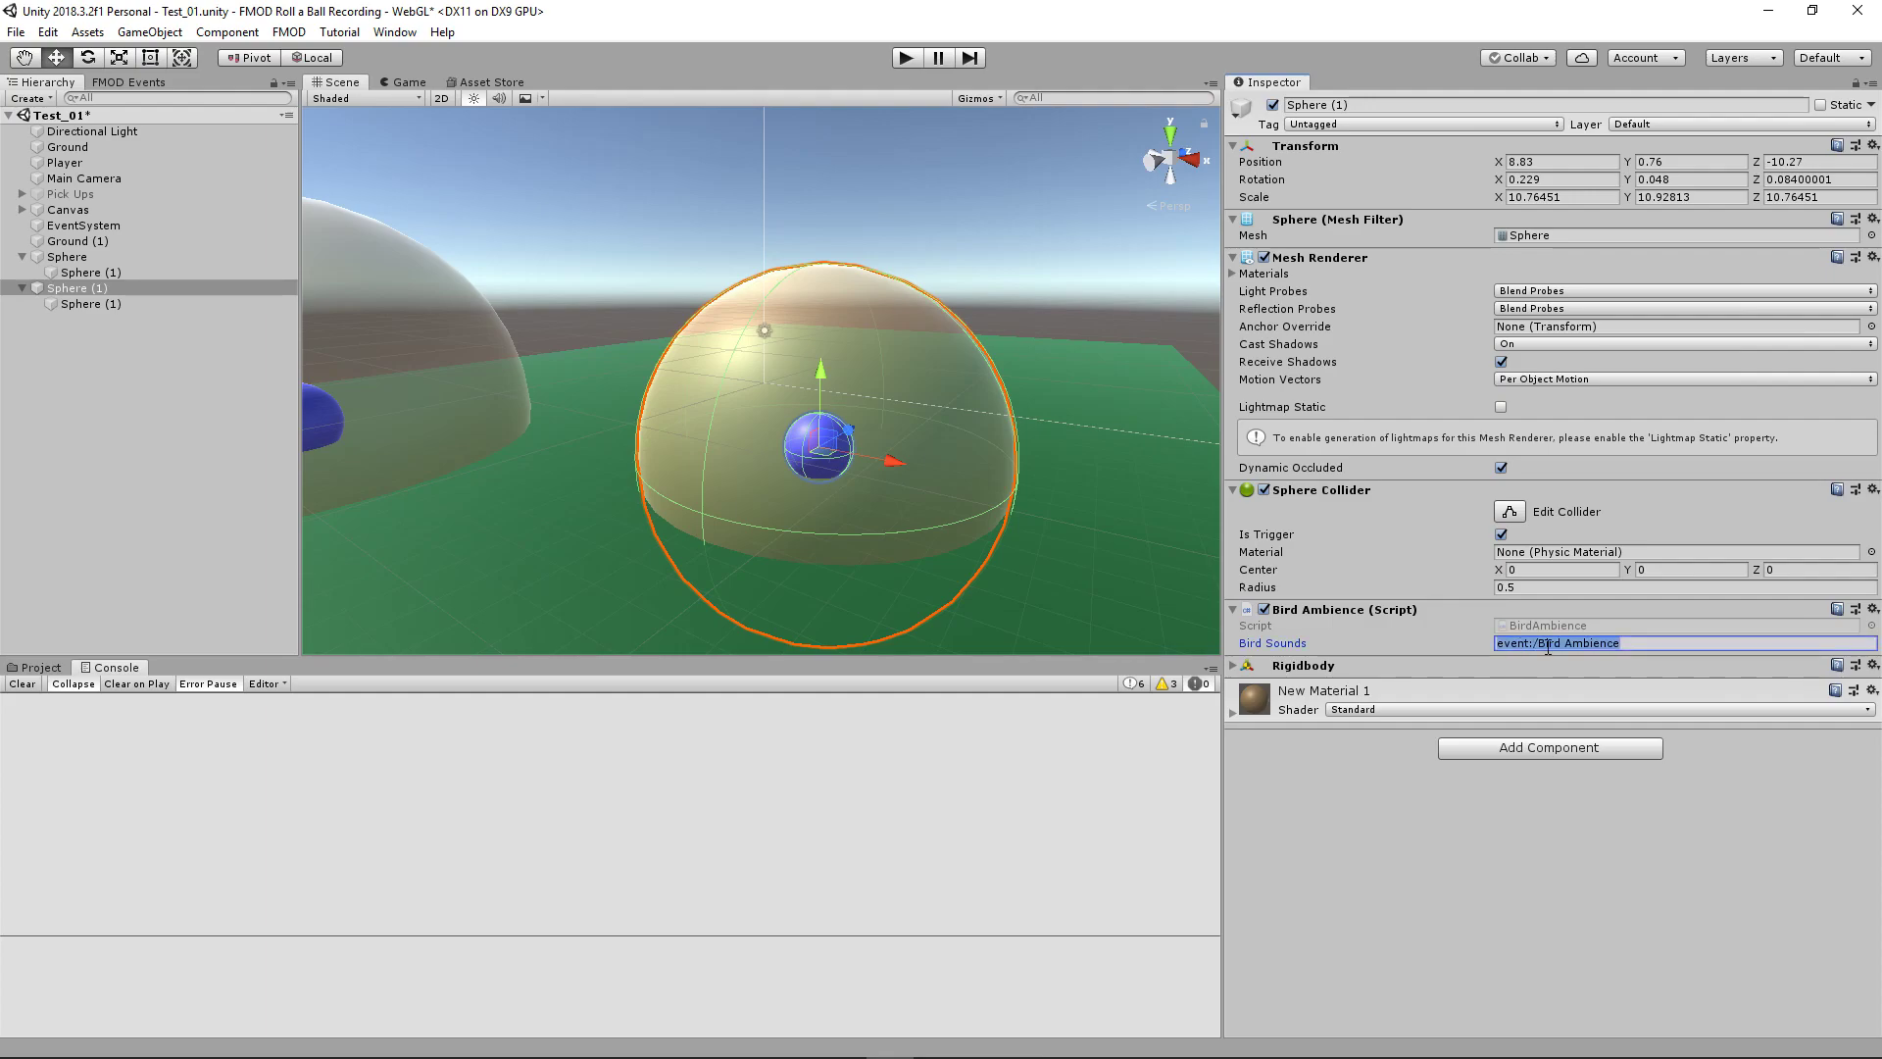
click(136, 81)
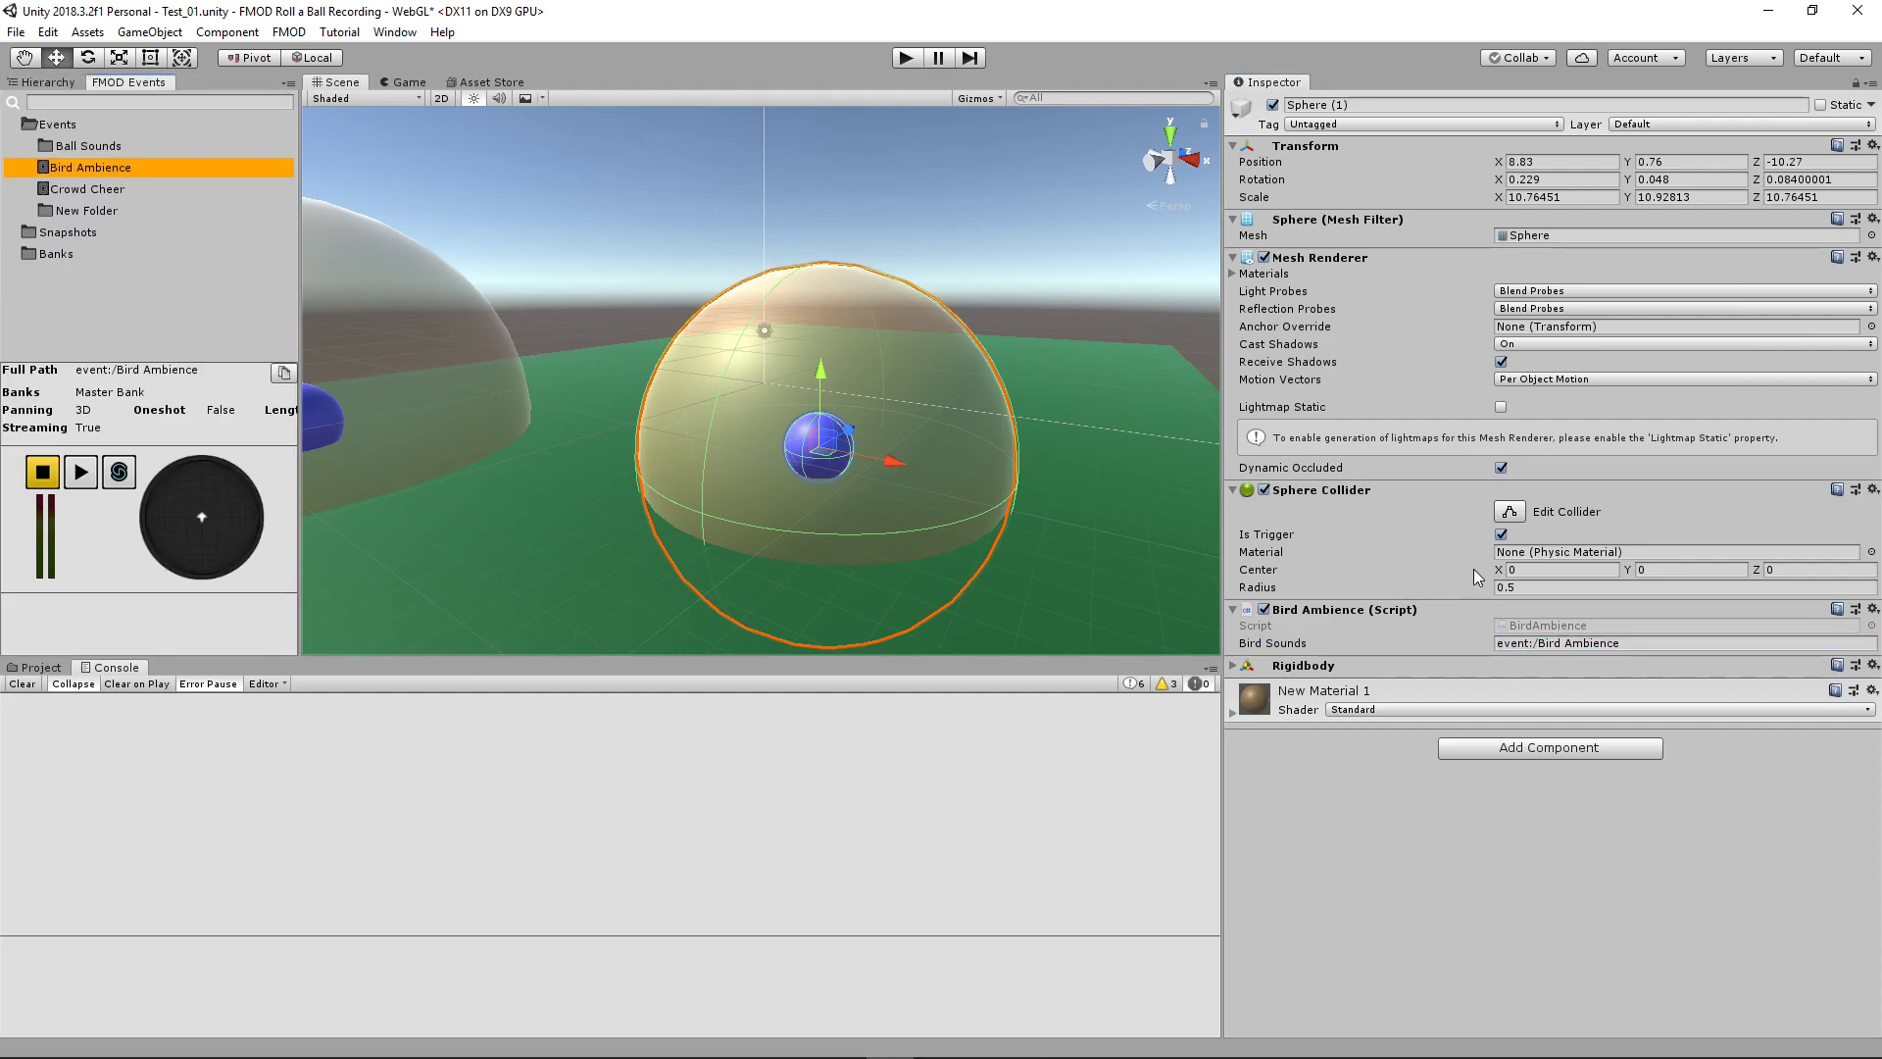
click(69, 84)
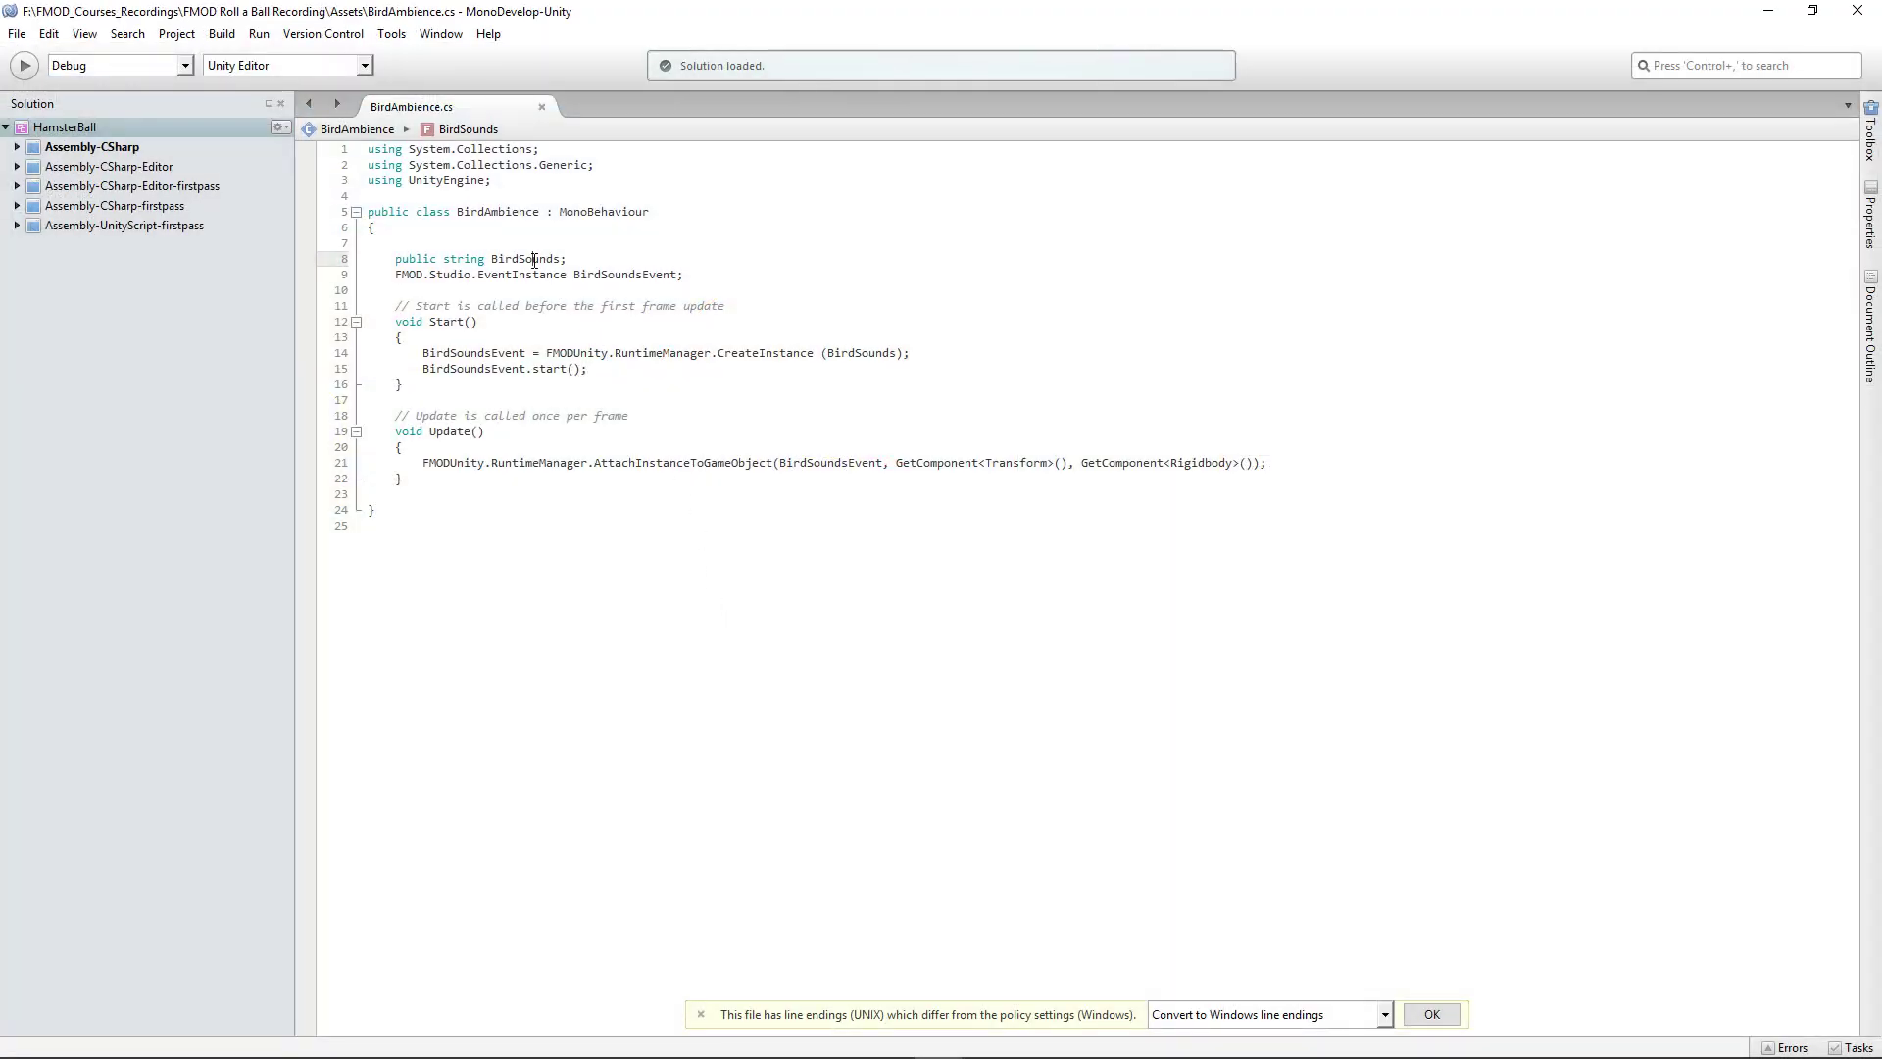
double_click(525, 260)
- Examine the FMOD.Studio.EventInstance declaration and its BirdSoundsEvent variable in the BirdAmbience script
drag(569, 275, 395, 276)
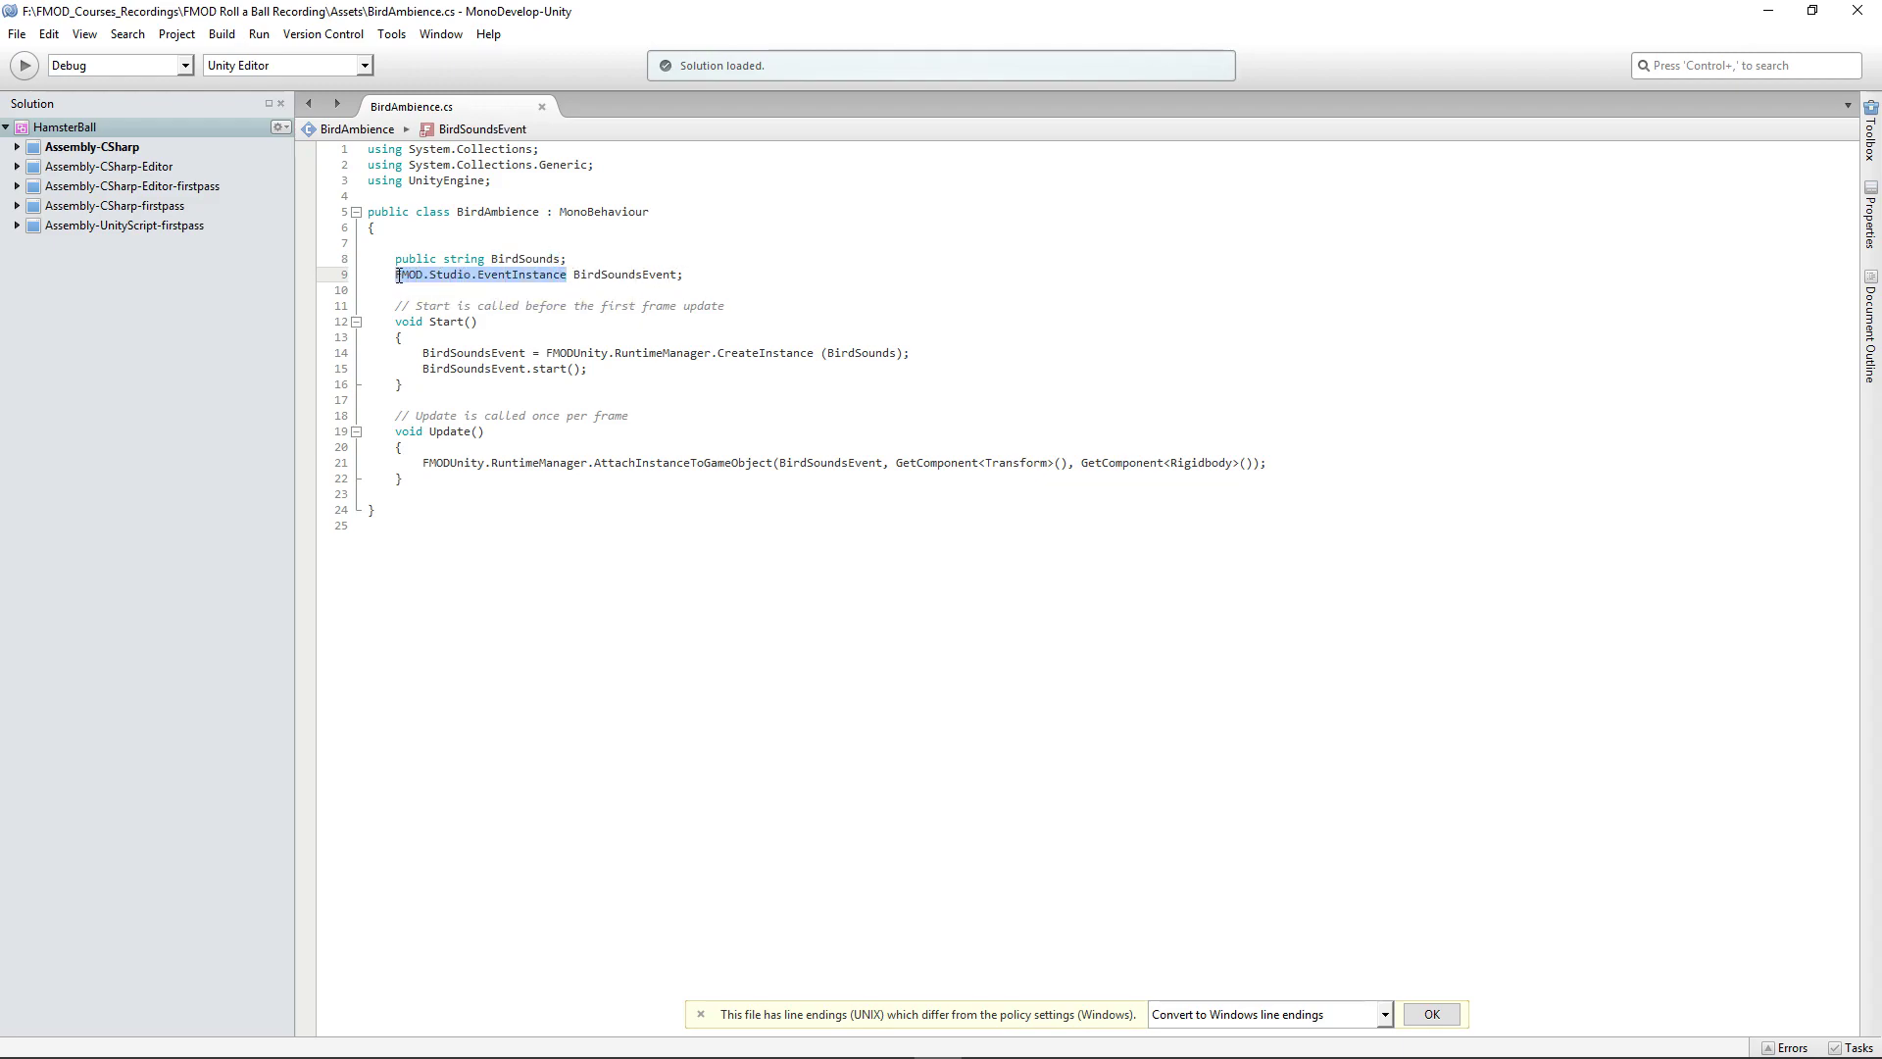
click(538, 277)
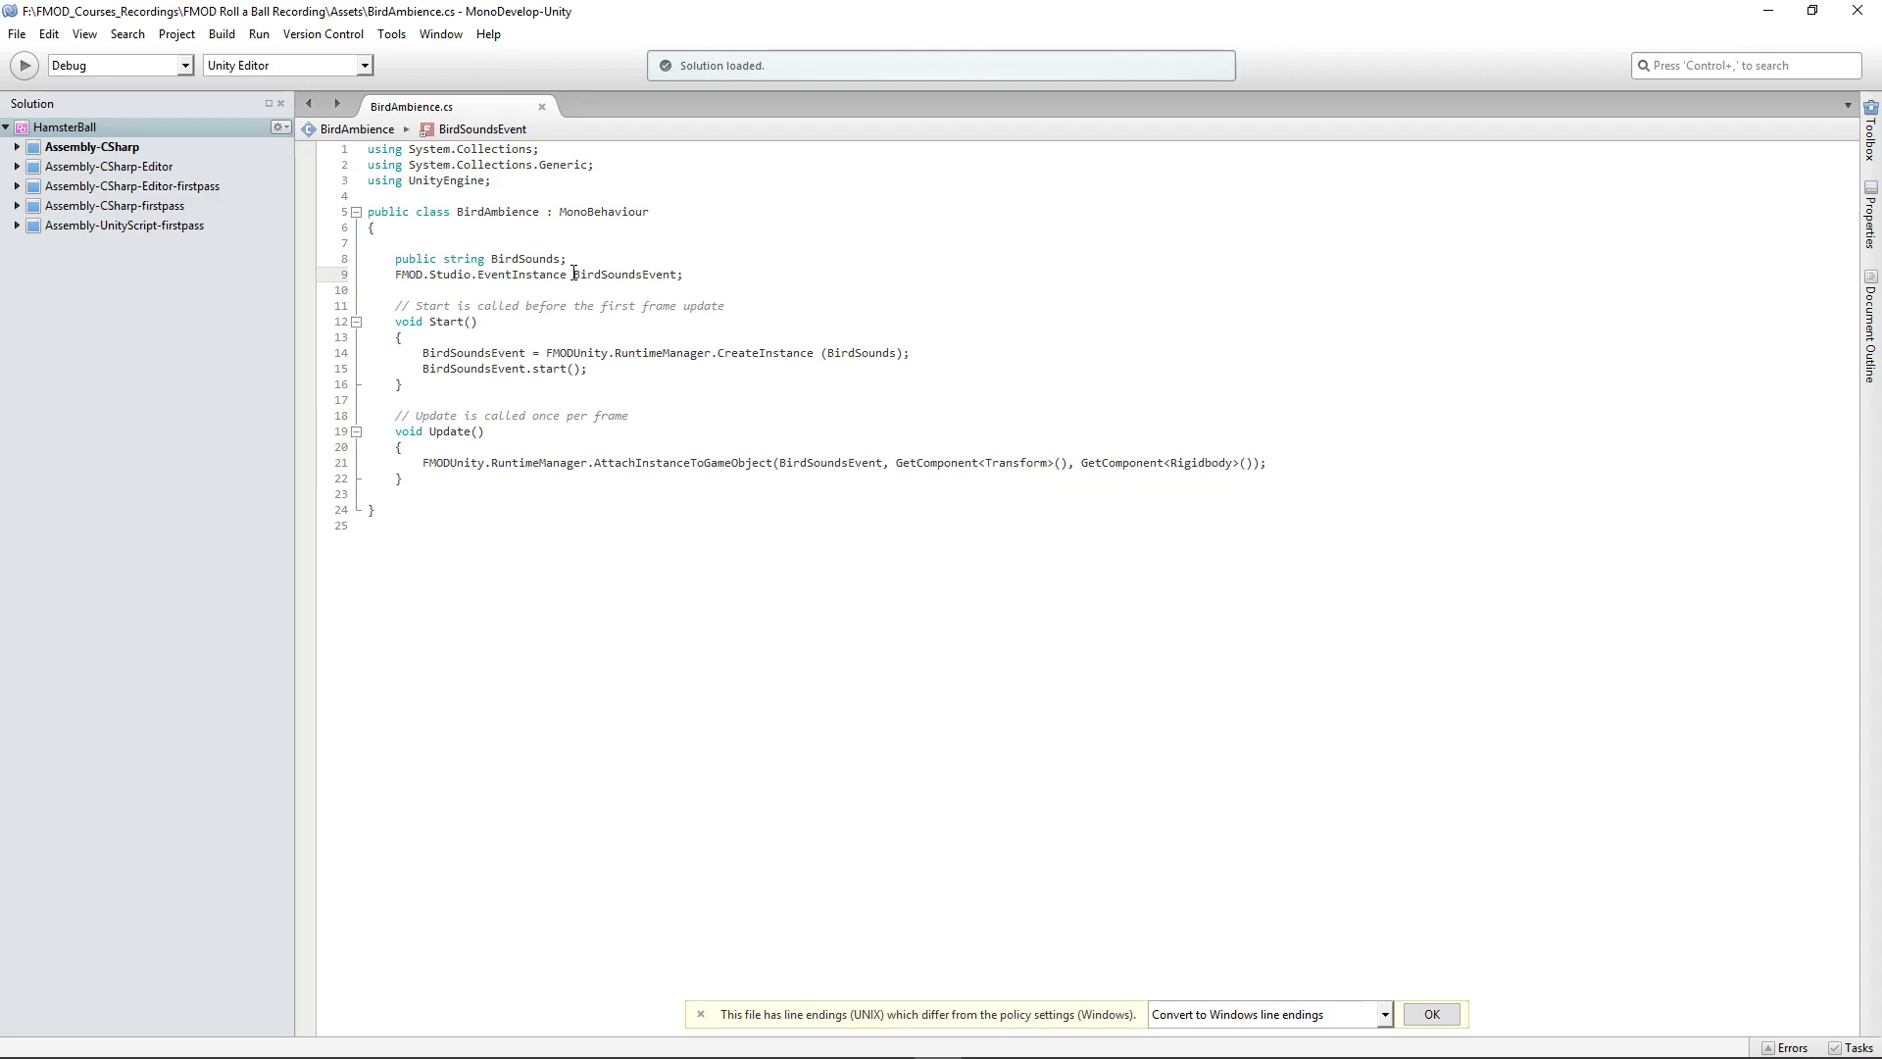
drag(574, 276, 679, 279)
click(679, 278)
drag(682, 279, 574, 275)
click(575, 275)
- Review the Start method, covering the CreateInstance call with its BirdSounds argument and the BirdSoundsEvent.start() call
click(451, 353)
drag(416, 305, 486, 310)
click(637, 307)
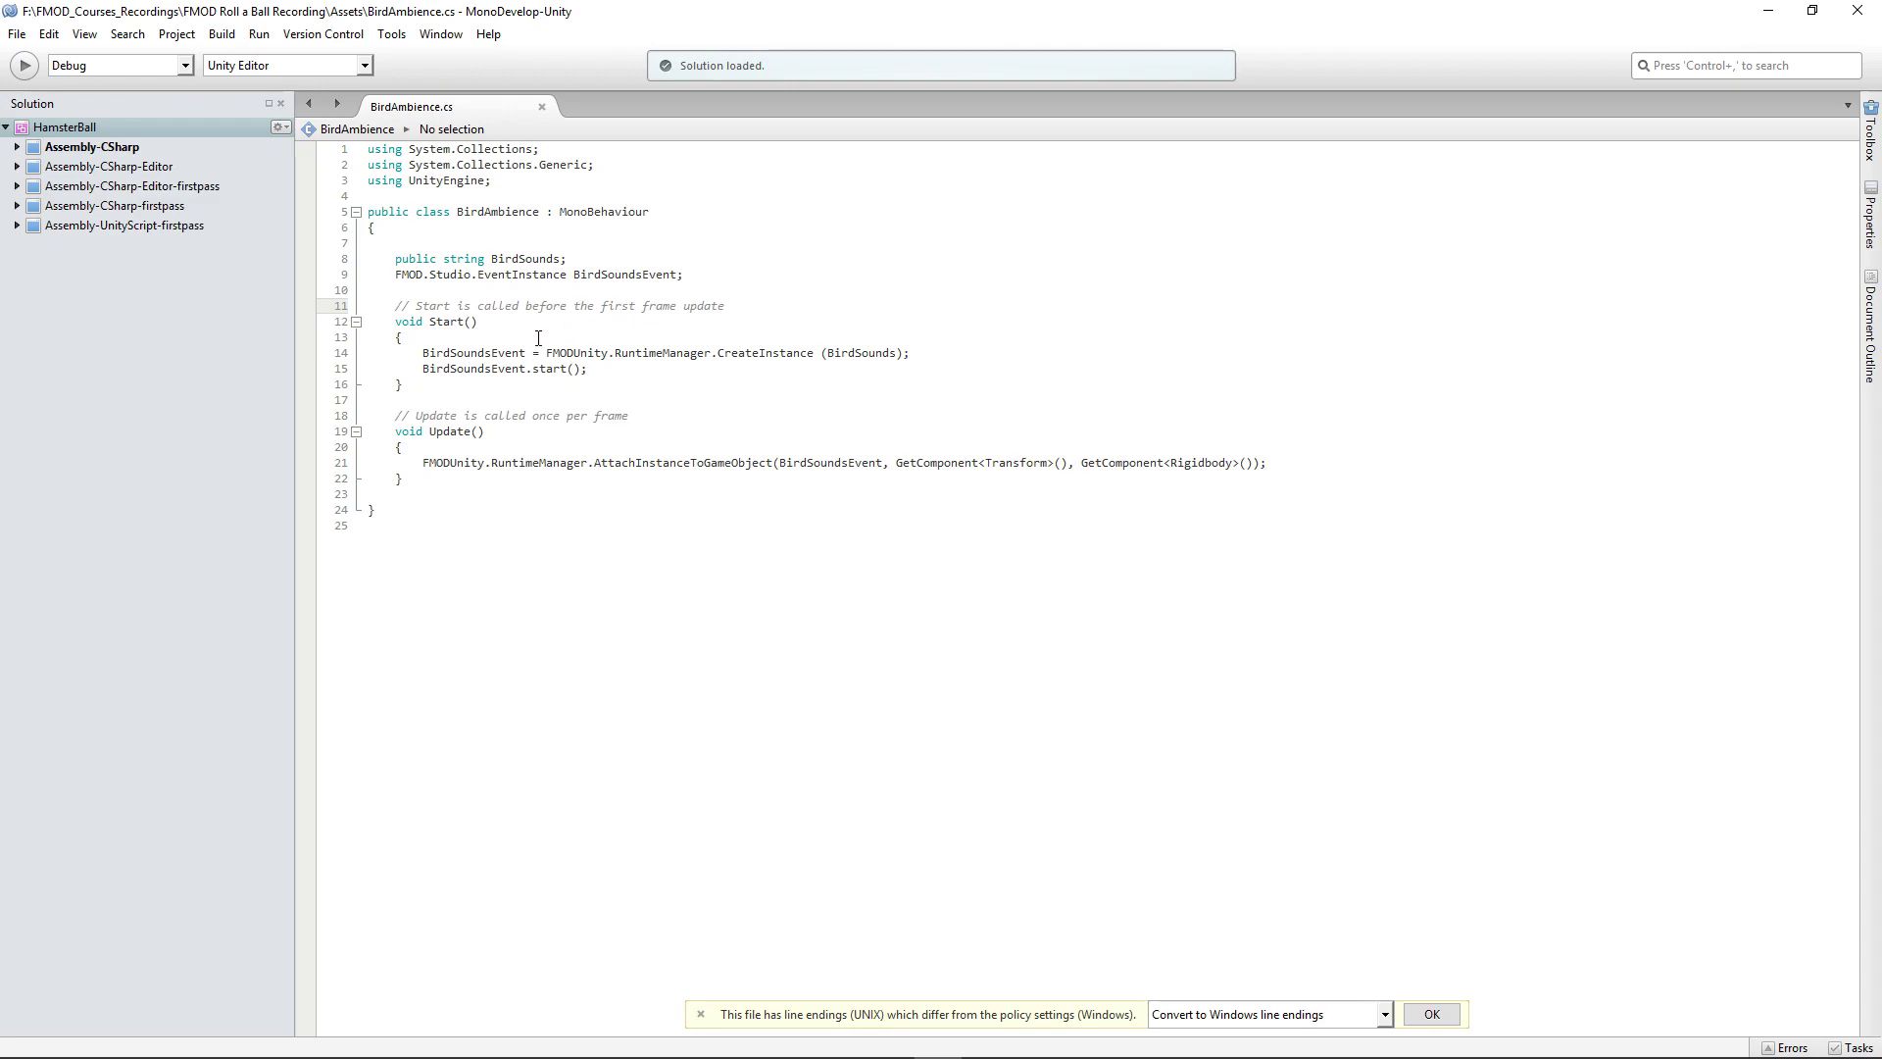
drag(424, 355, 638, 351)
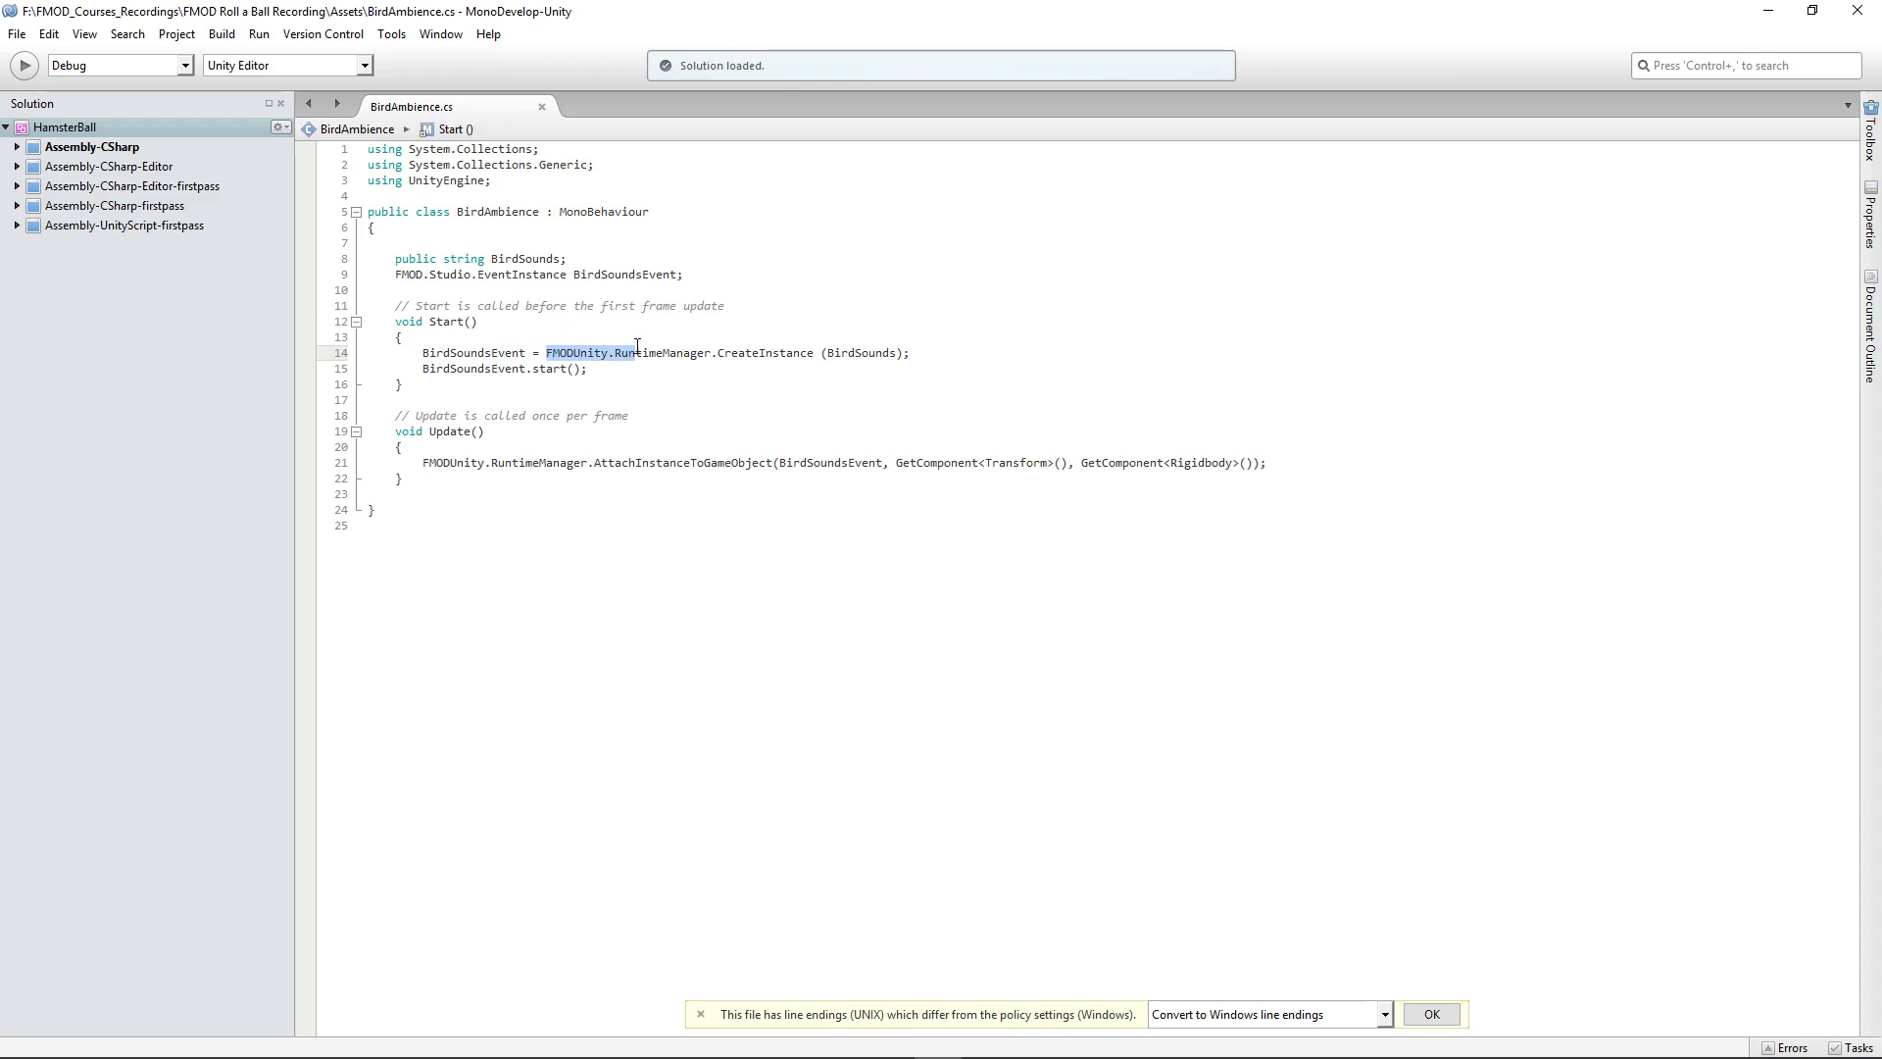
click(570, 351)
drag(827, 353, 898, 355)
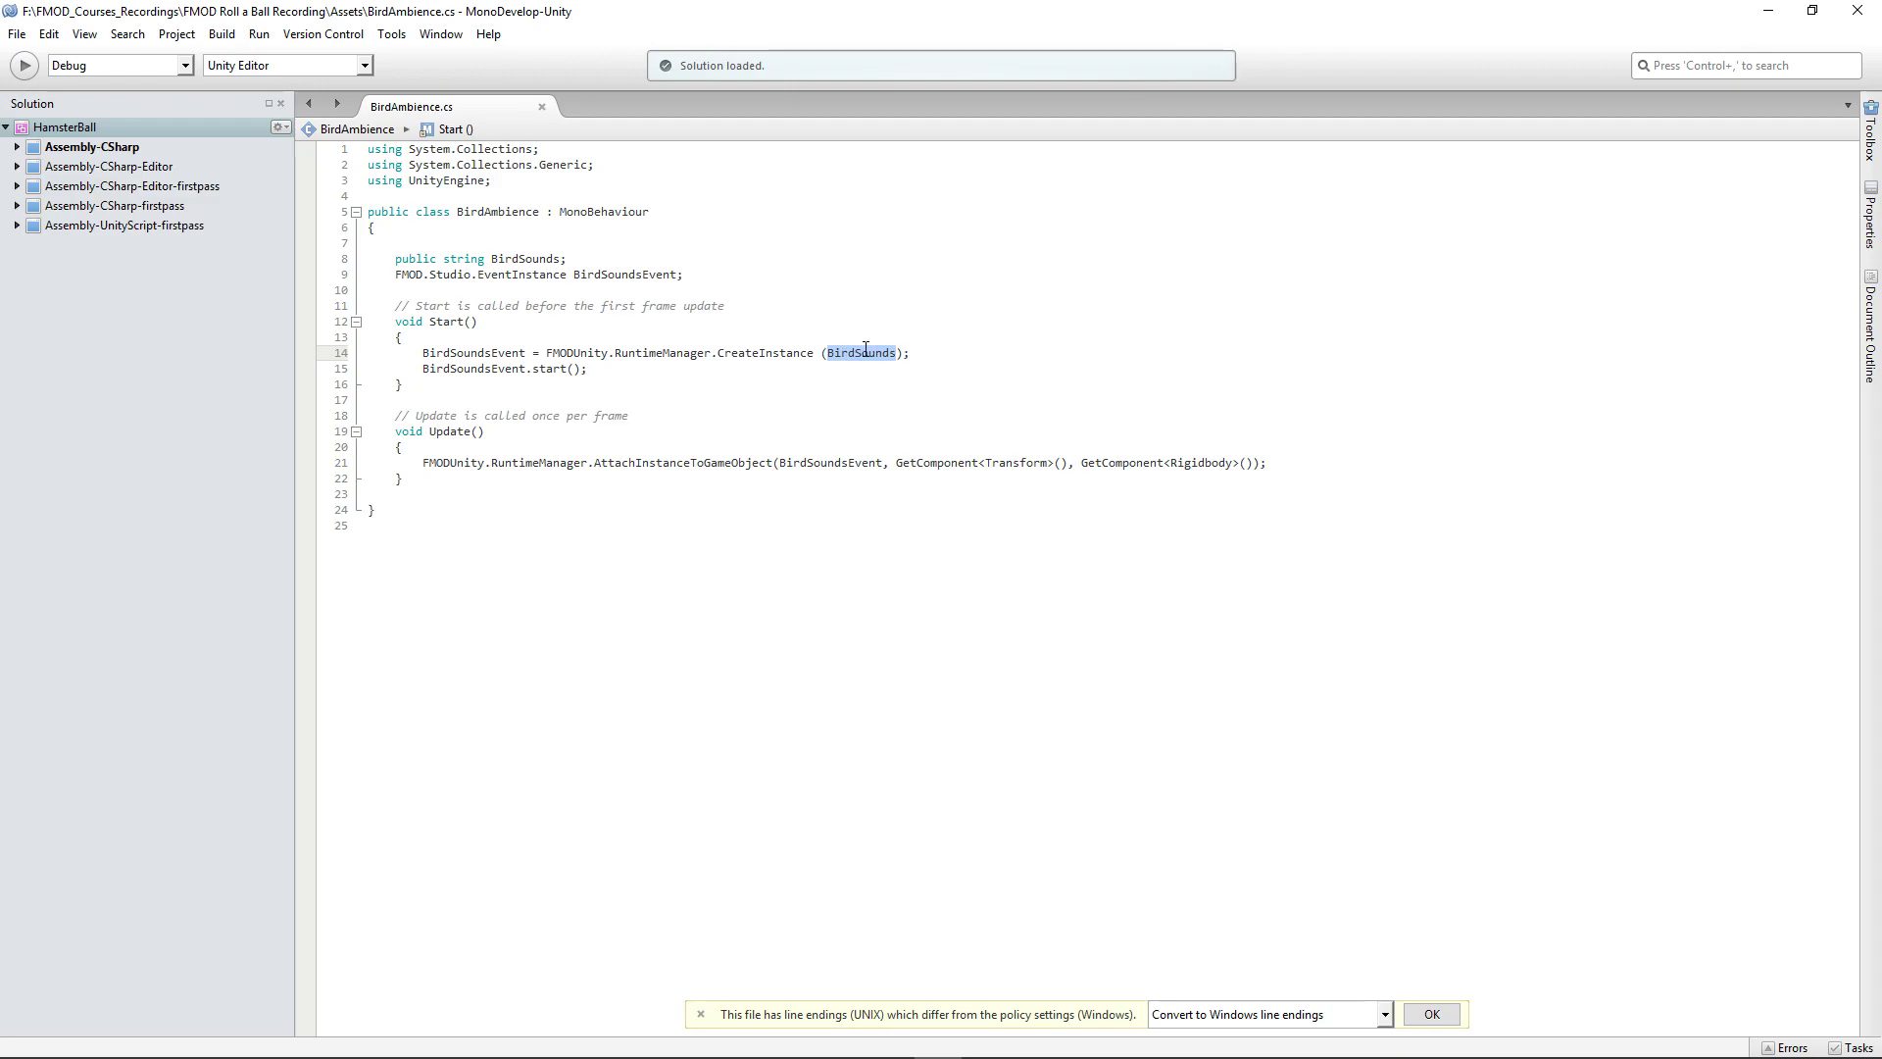
drag(910, 352, 433, 340)
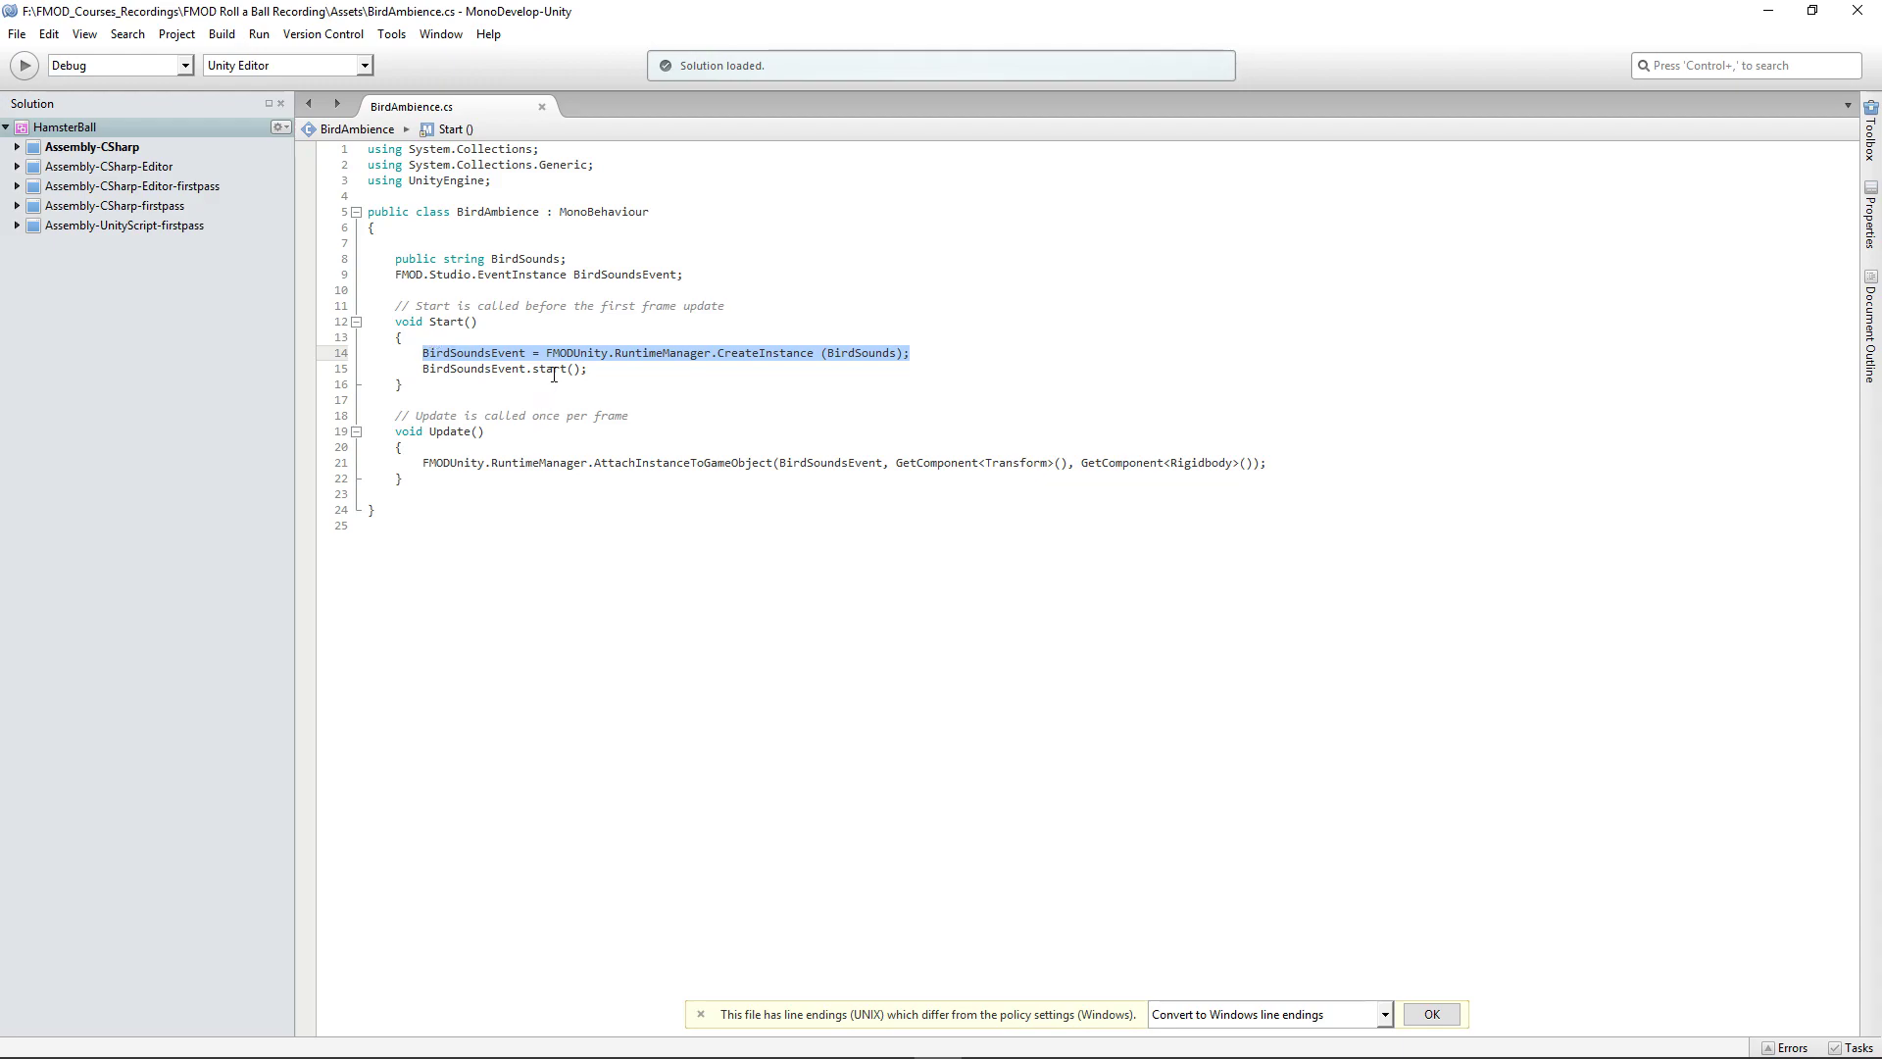
click(549, 371)
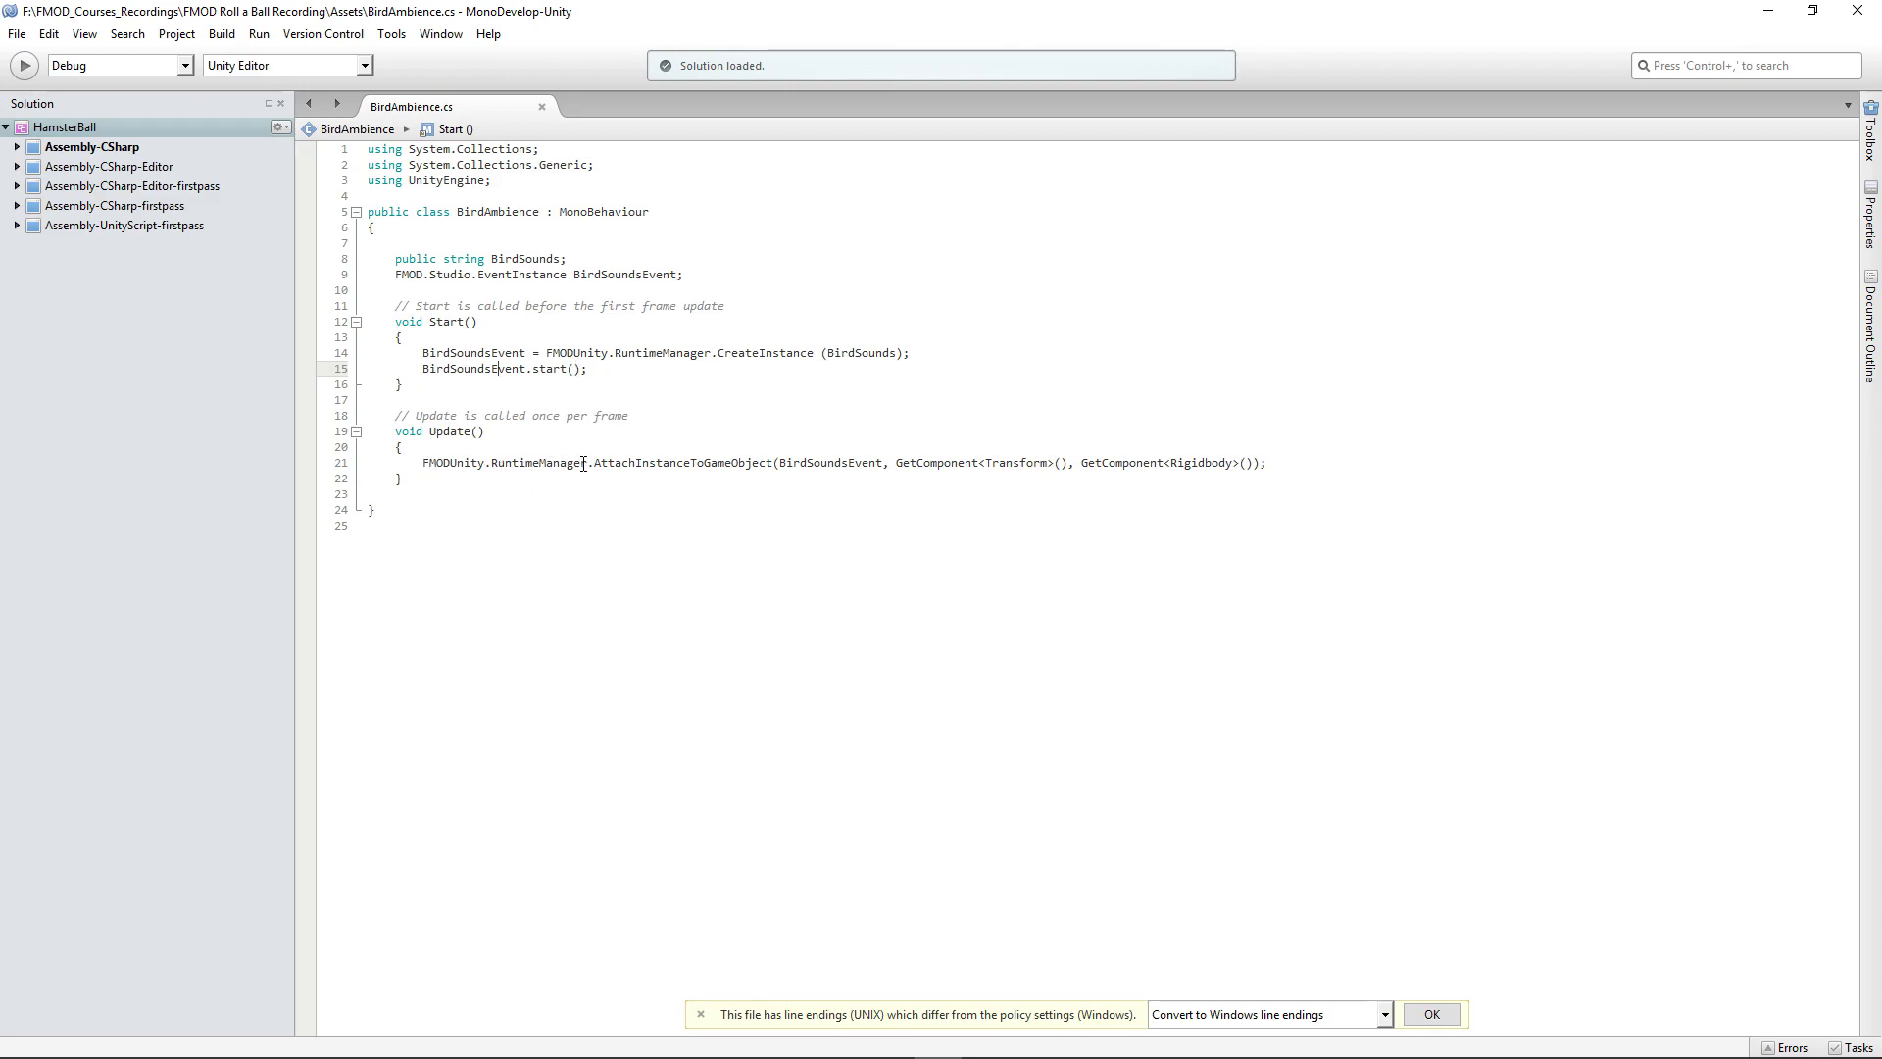
- Review the AttachInstanceToGameObject call in the Update method and inspect the matching Rigidbody component on Sphere (1) in Unity
click(622, 462)
mouse_move(782, 465)
click(889, 1051)
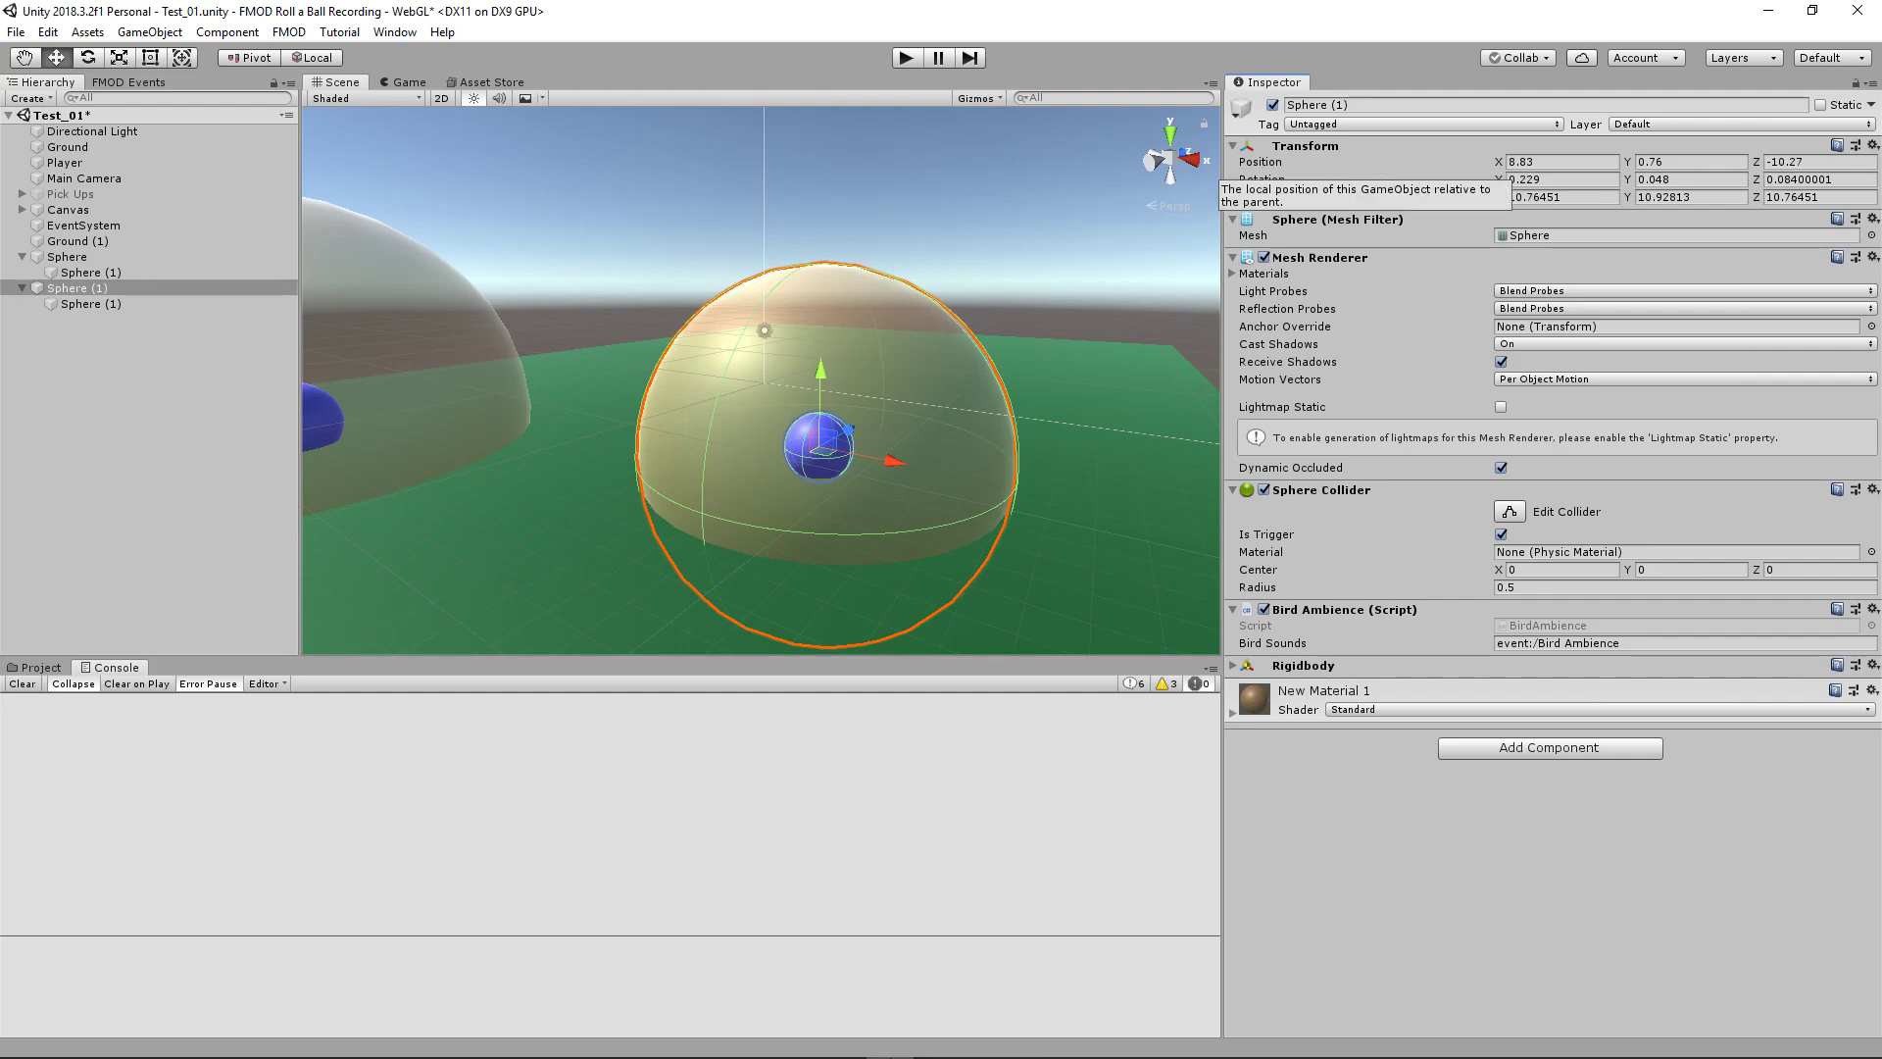
click(889, 1038)
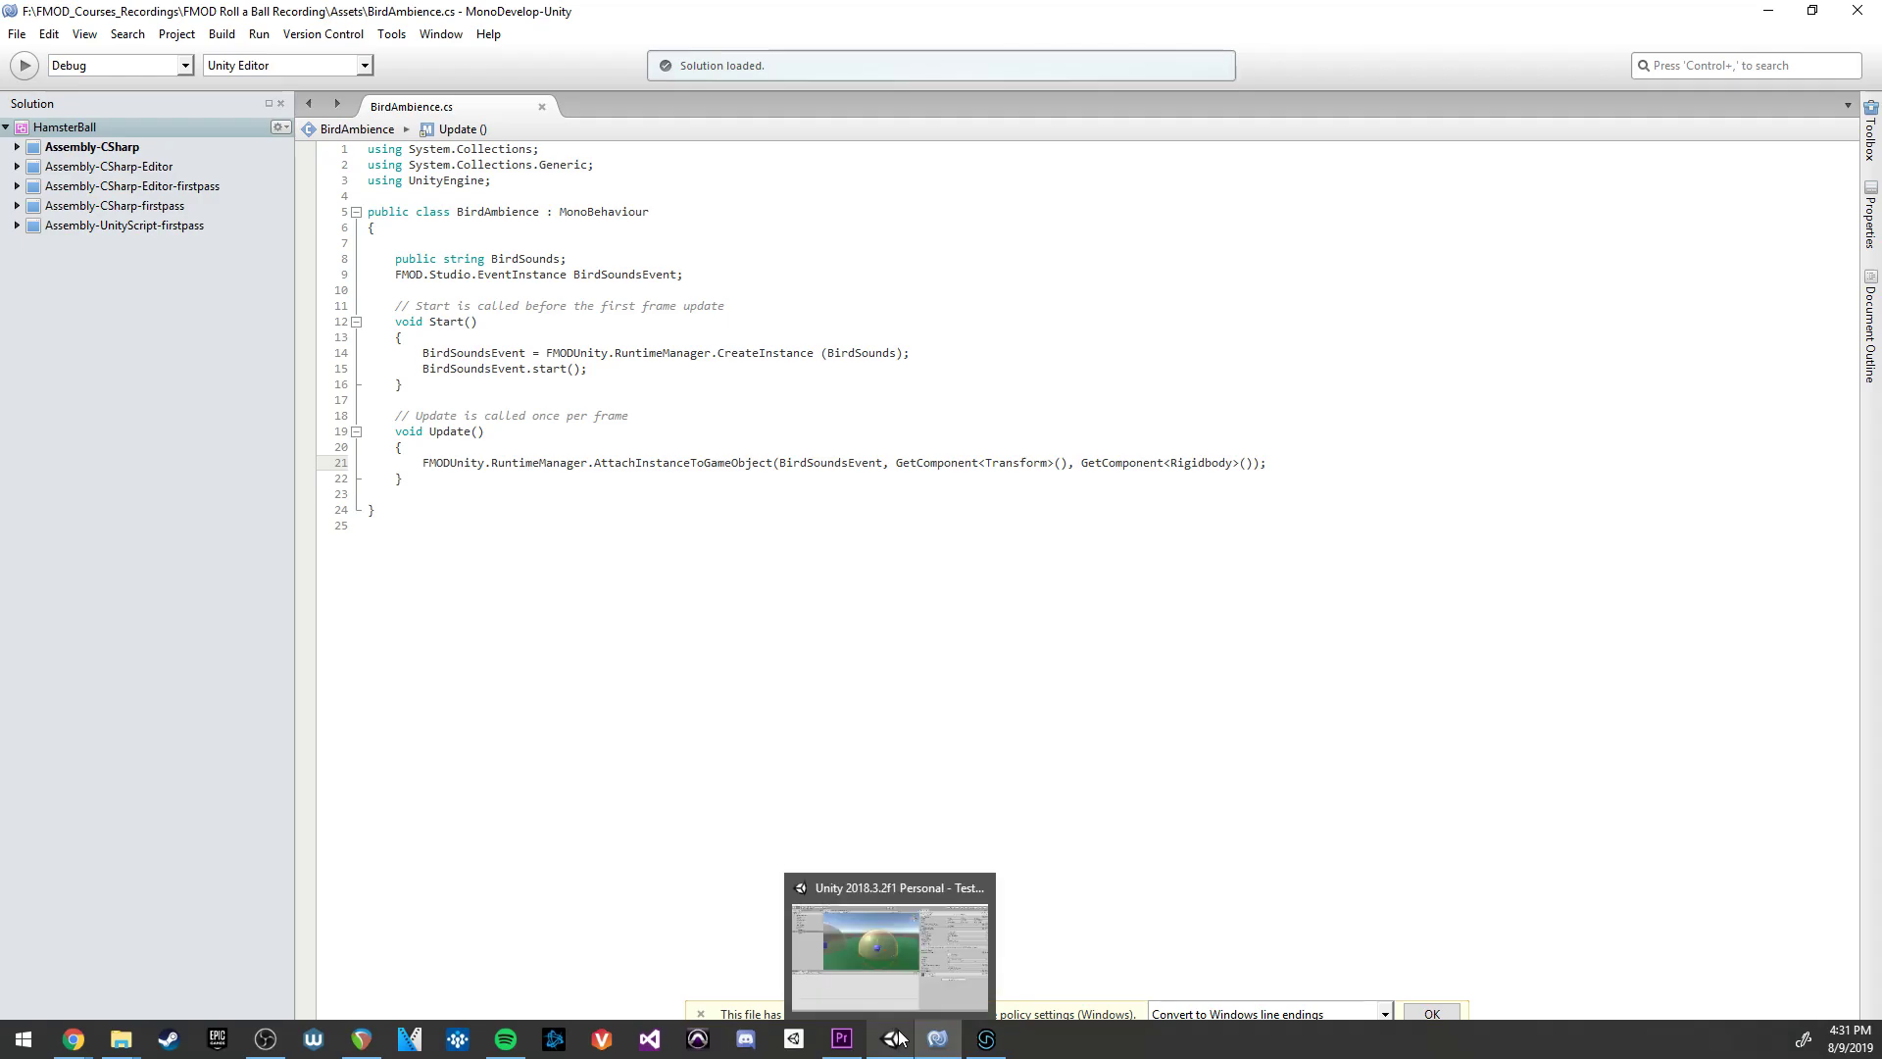
click(902, 1037)
click(1233, 665)
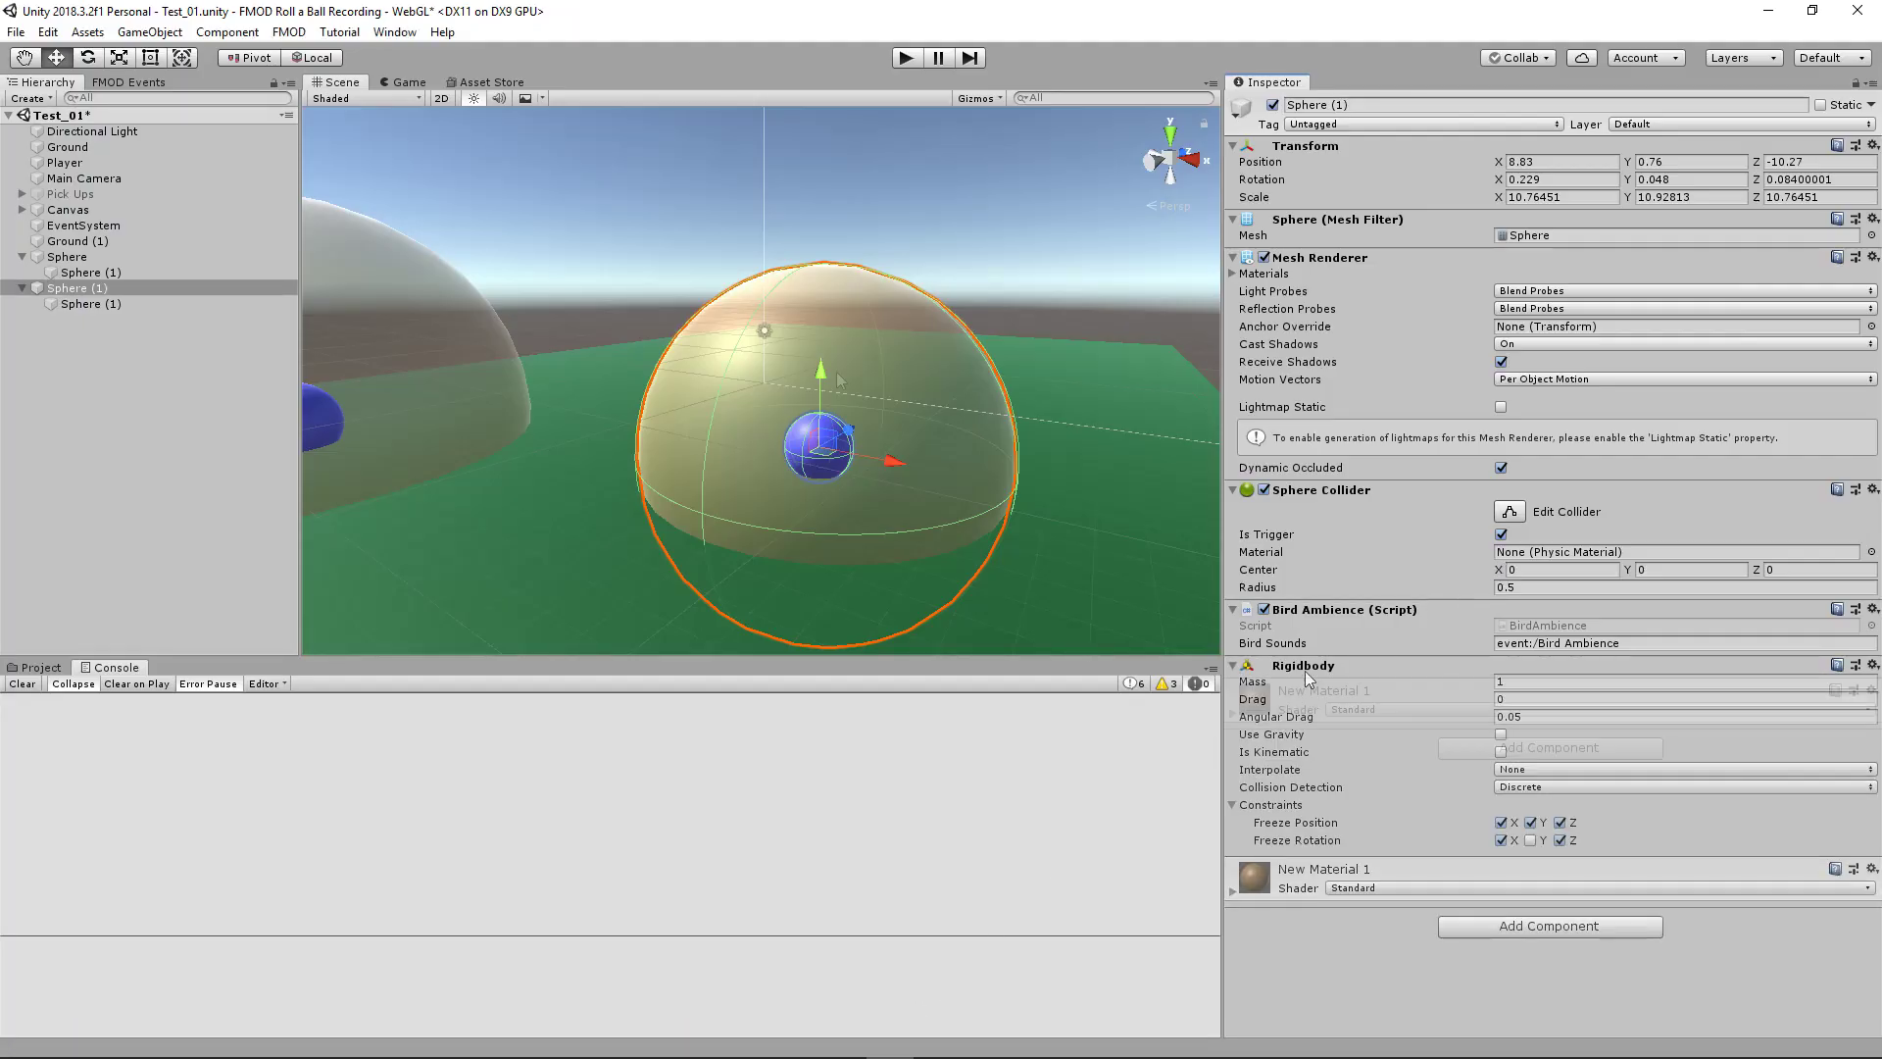
click(1233, 665)
- Play-test the scene by moving the player into the Bird Ambience sphere, and stop the game
click(904, 59)
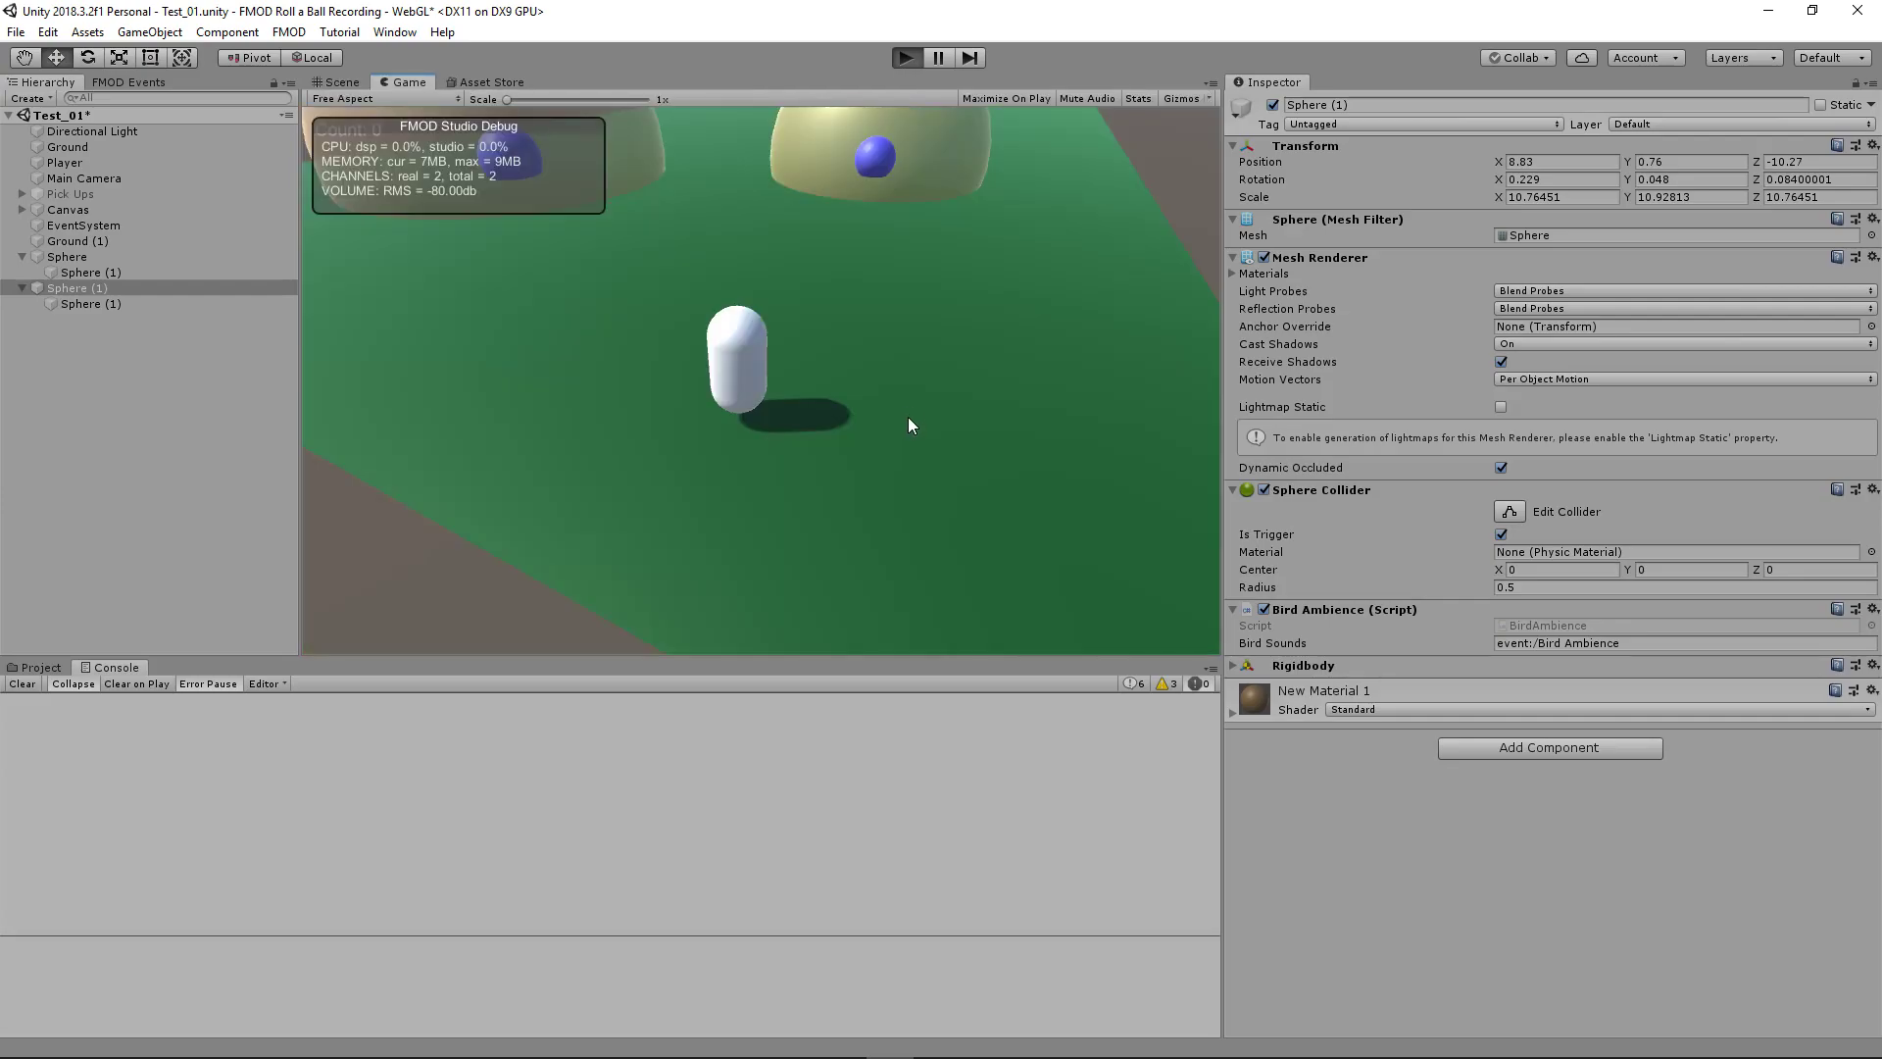
key(d)
key(w)
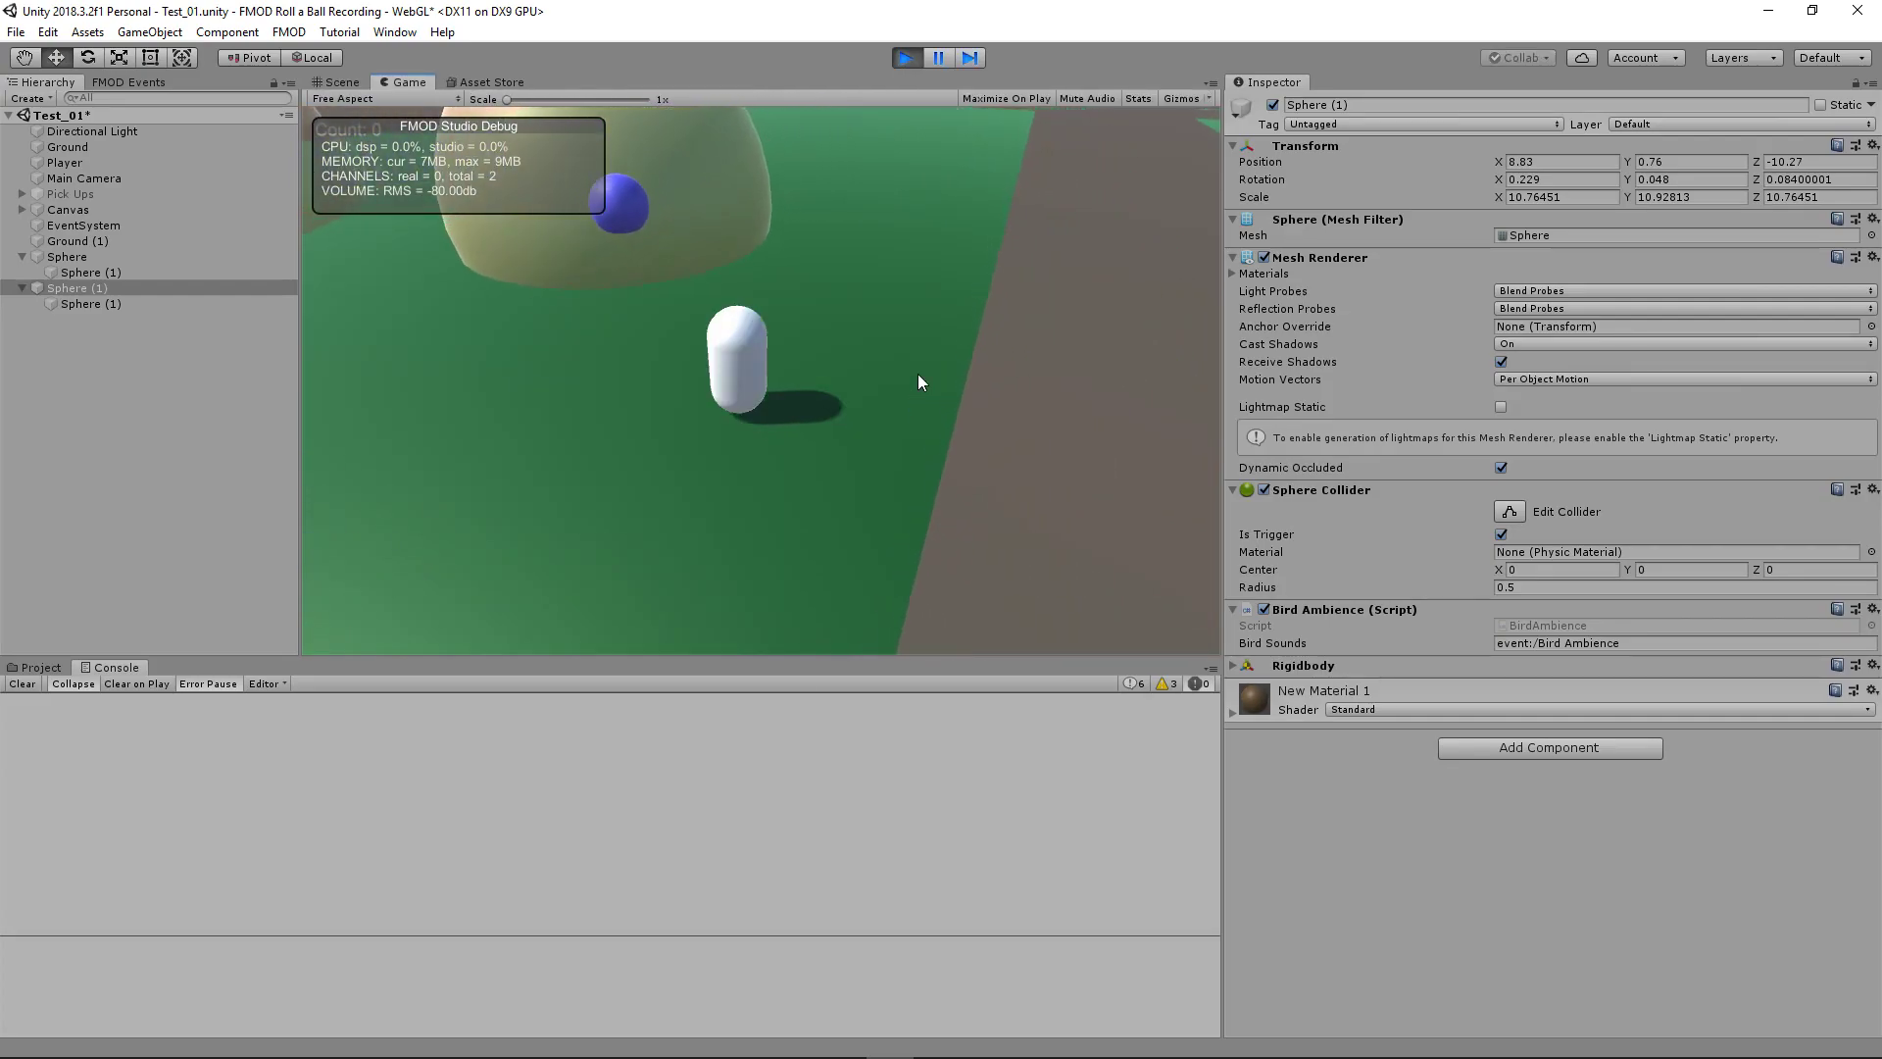
key(a)
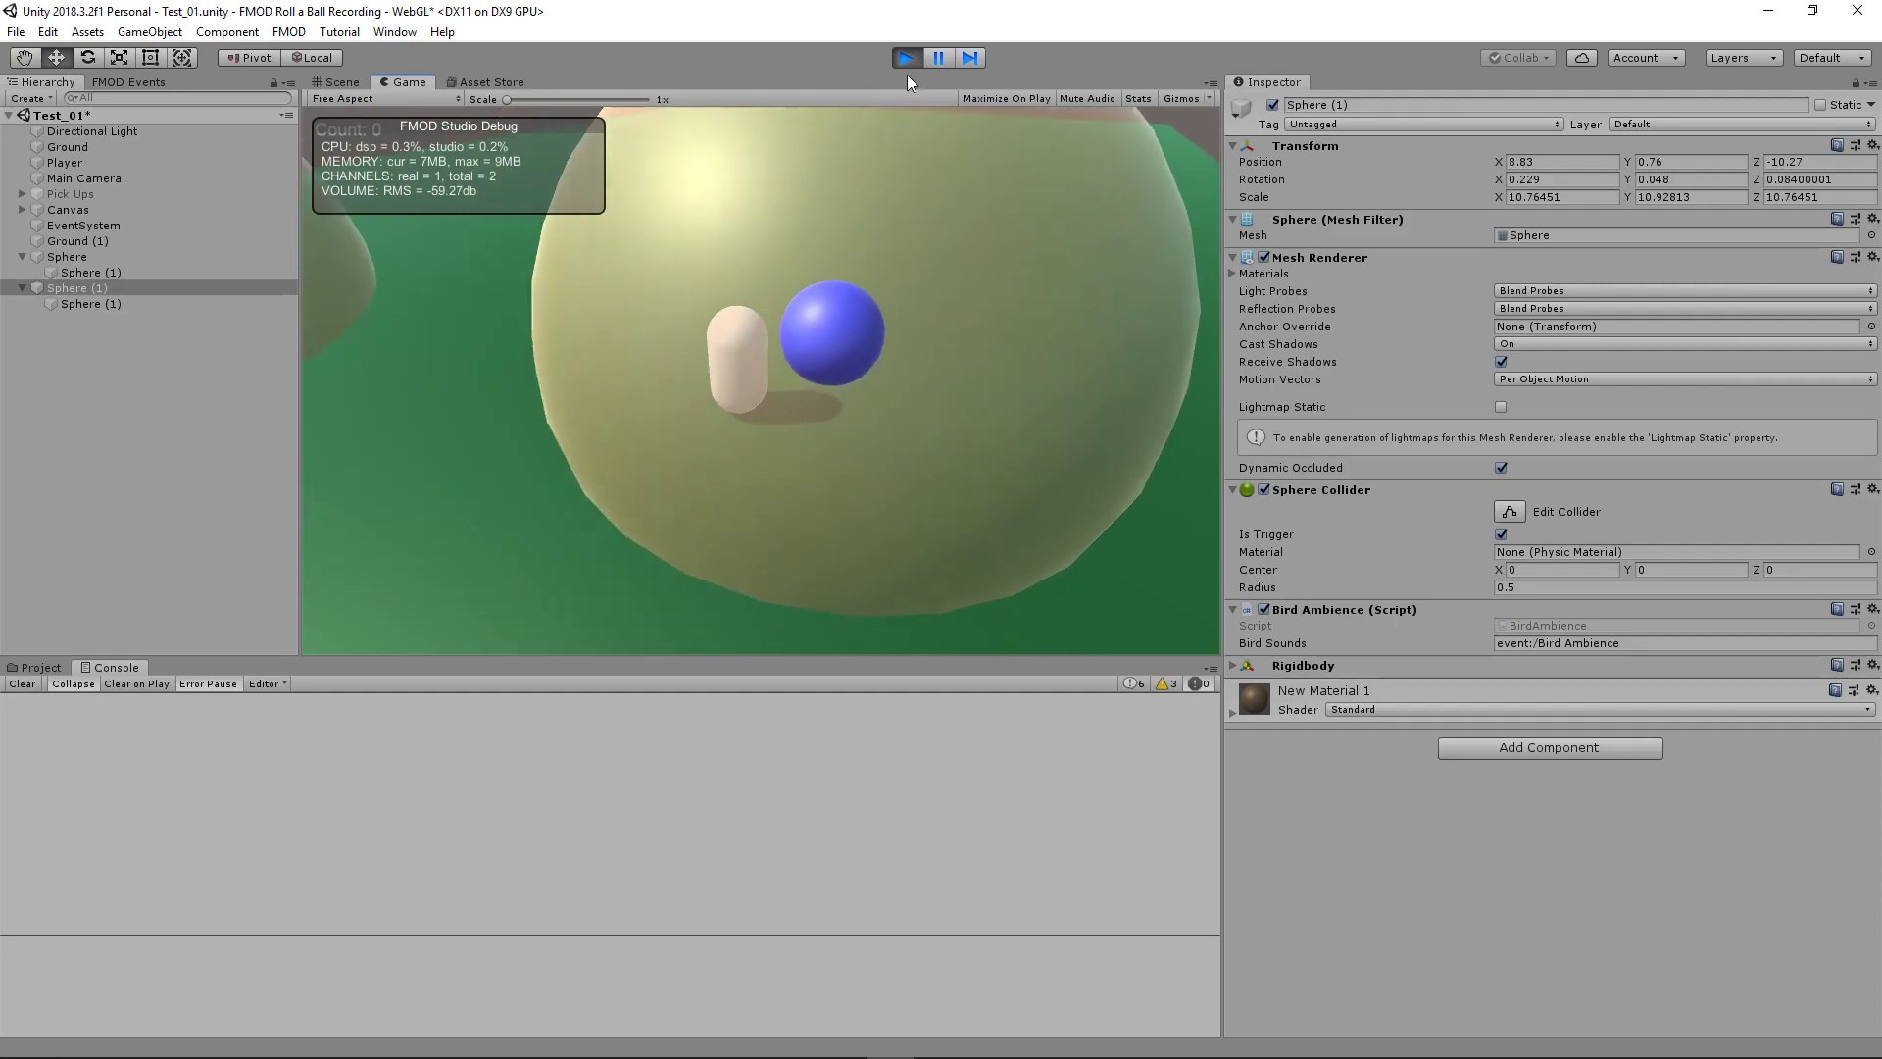
click(904, 58)
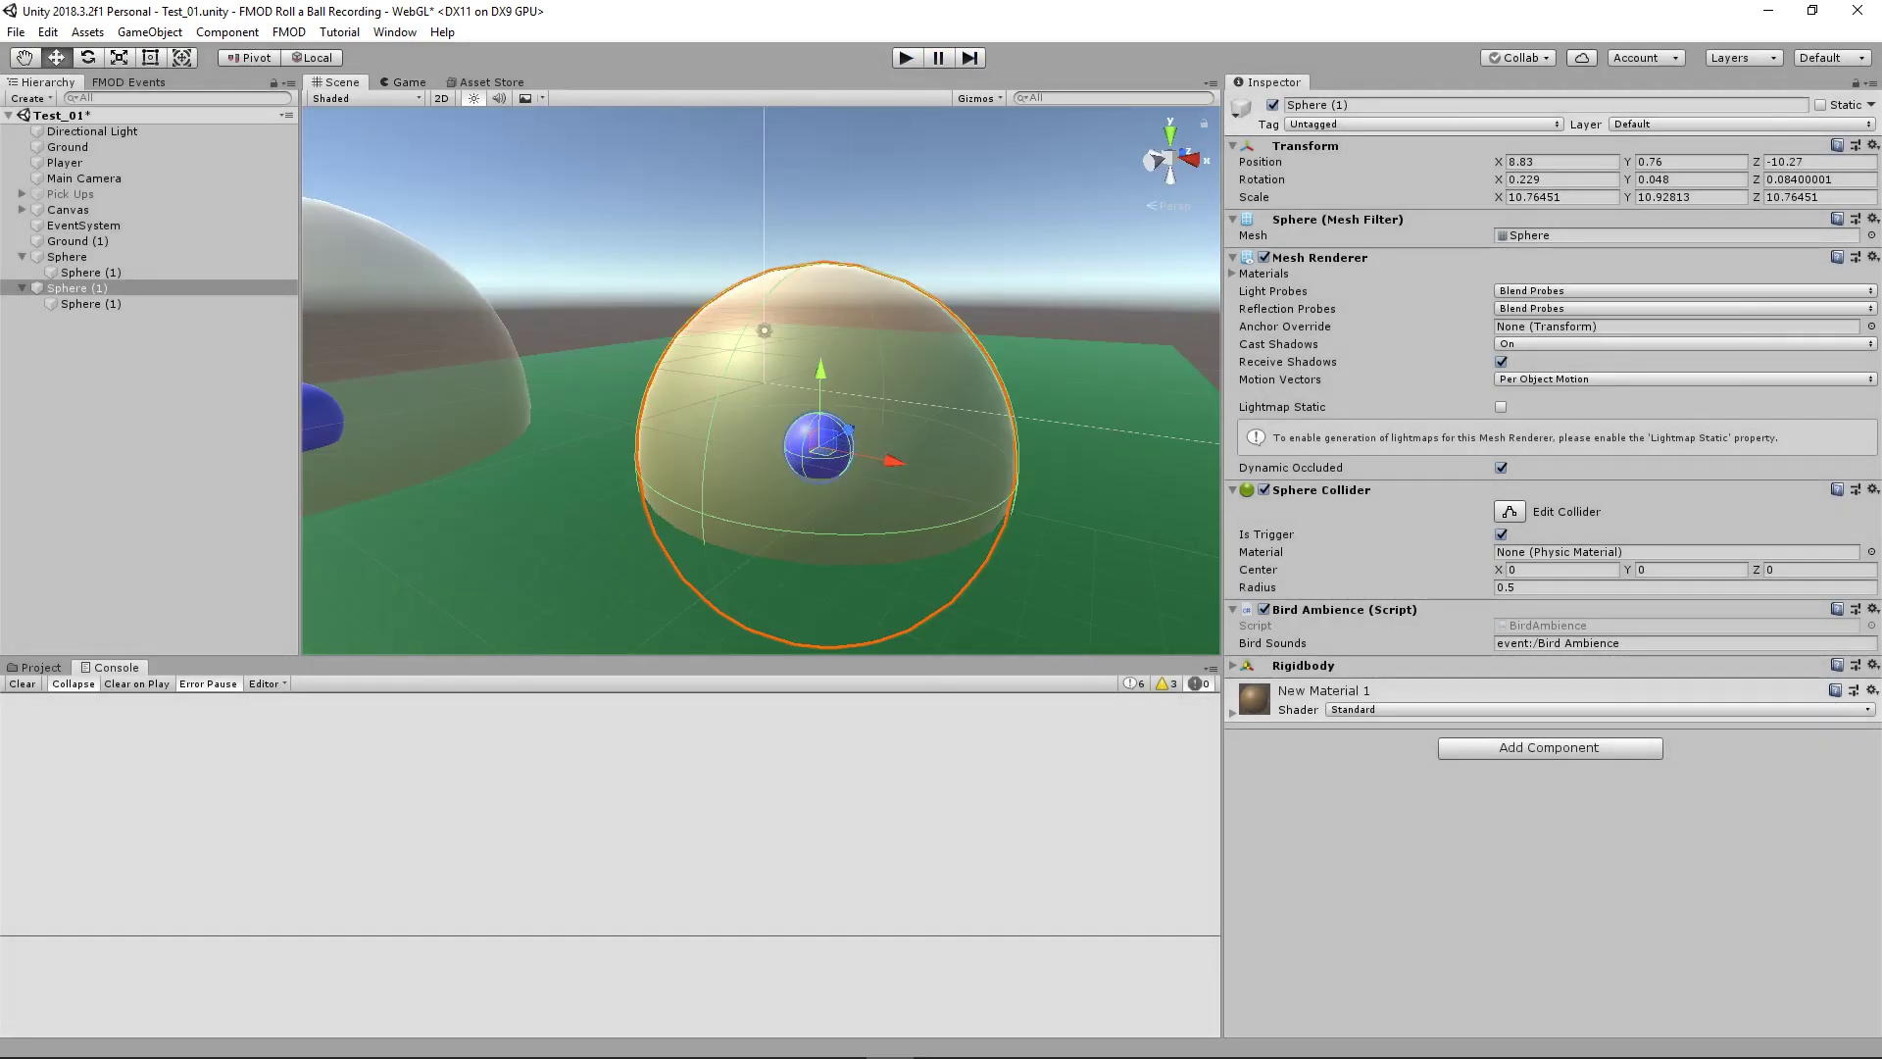
- Switch to FMOD Studio and open the Bird Ambience event to inspect its spatializer's minimum and maximum distance
click(986, 1050)
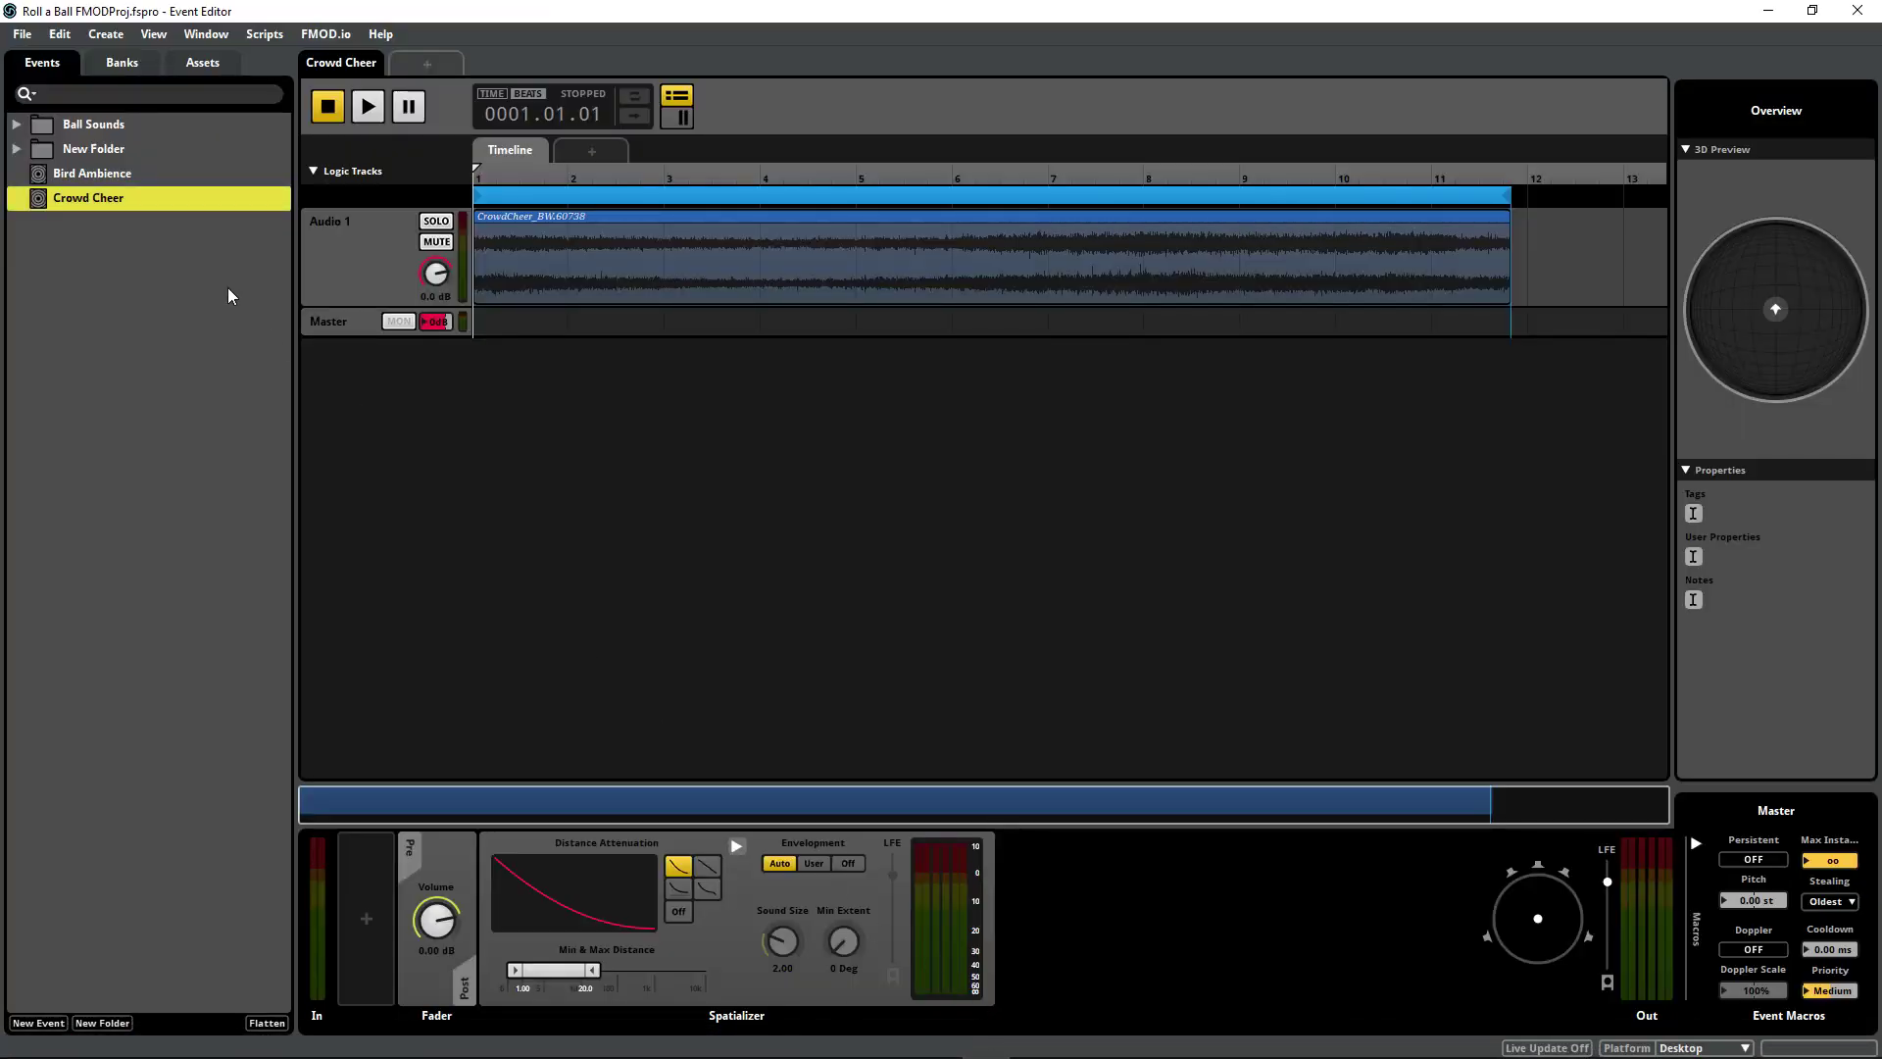
click(134, 175)
drag(553, 972, 554, 972)
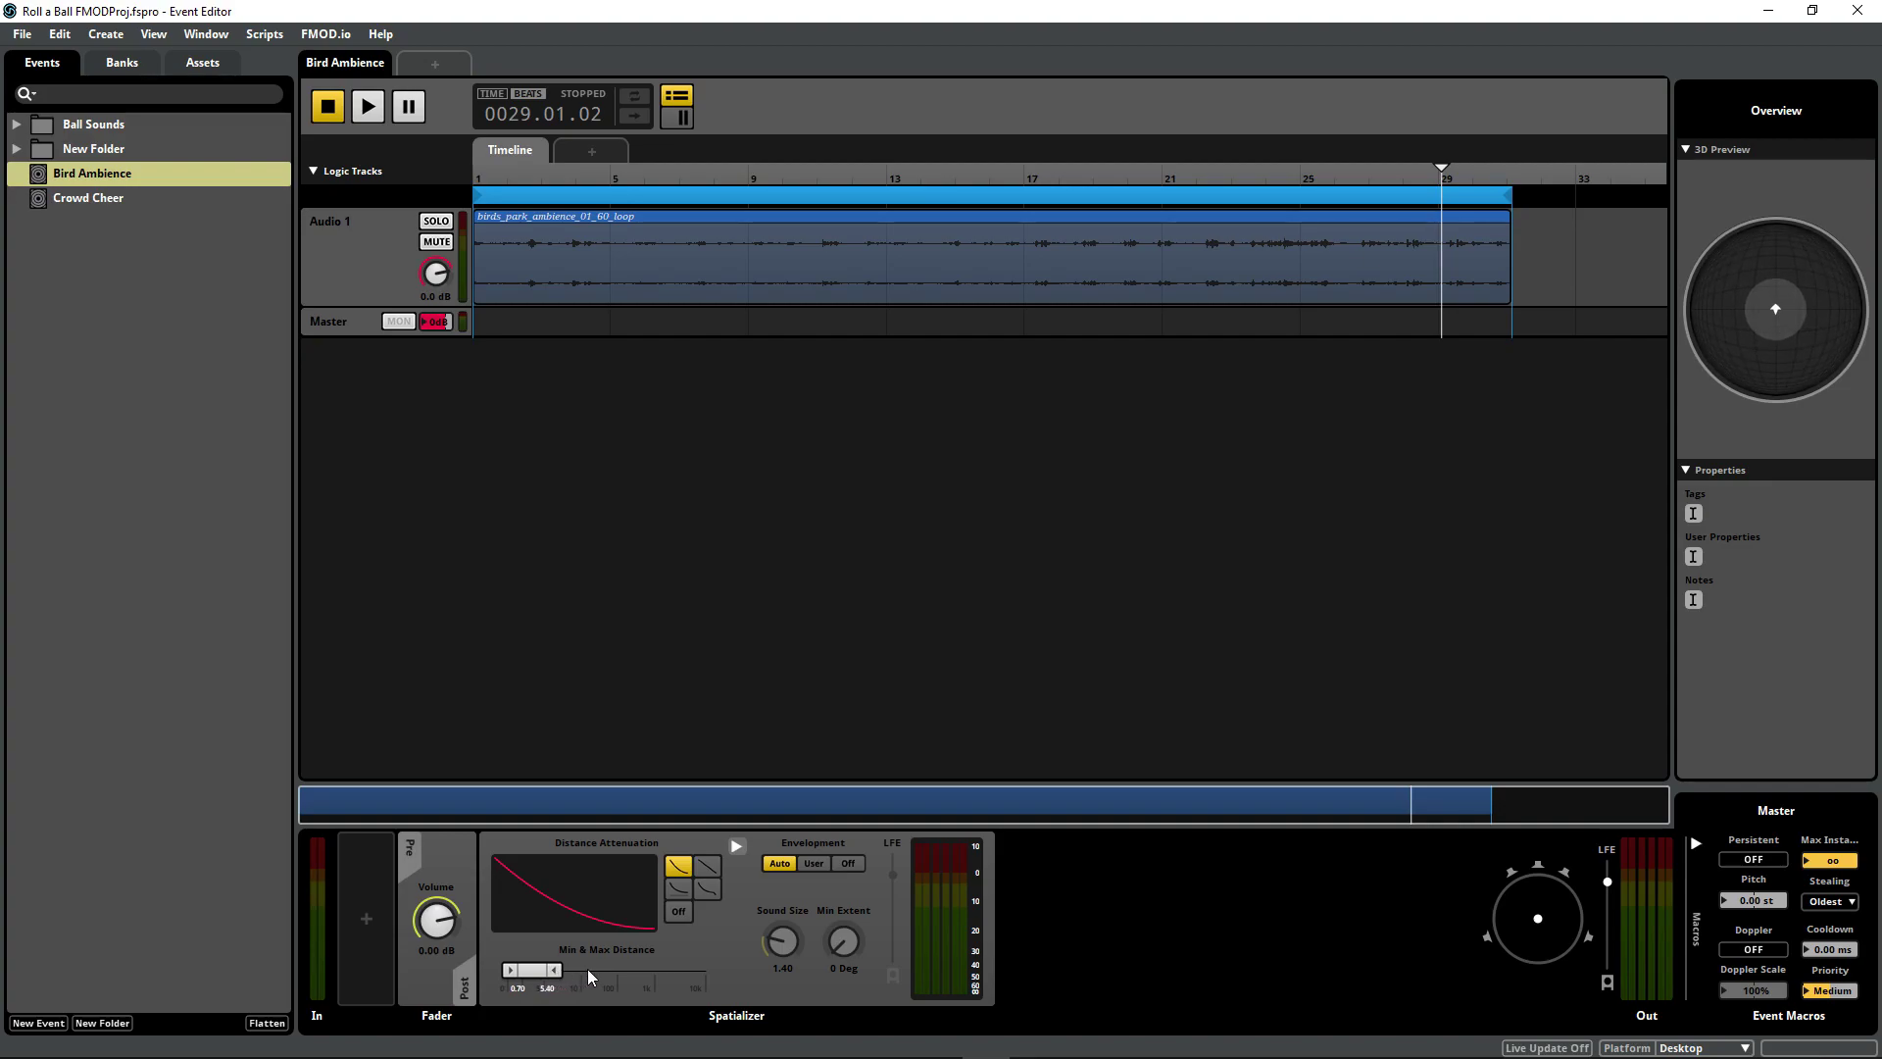